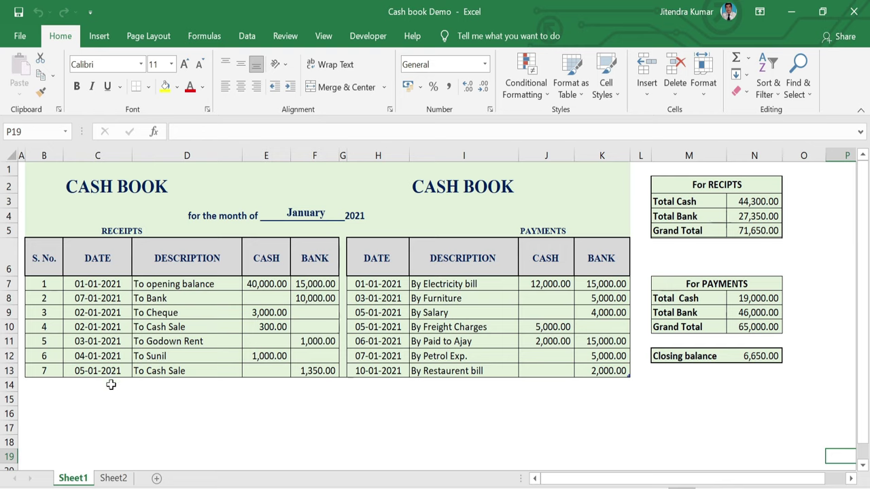
Step: Enter receipt 8 (06-01-2021, To Cheque, 1,000.00 by bank) and check the bank column total
click(110, 385)
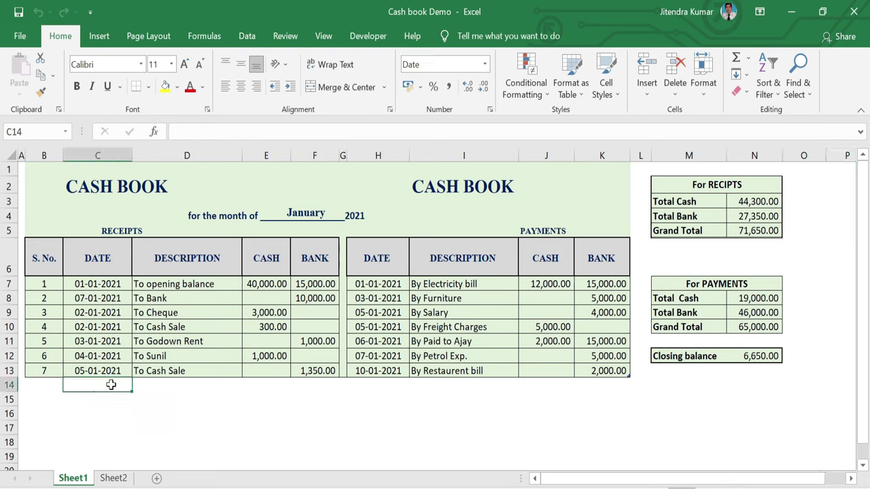
text(6-1-21)
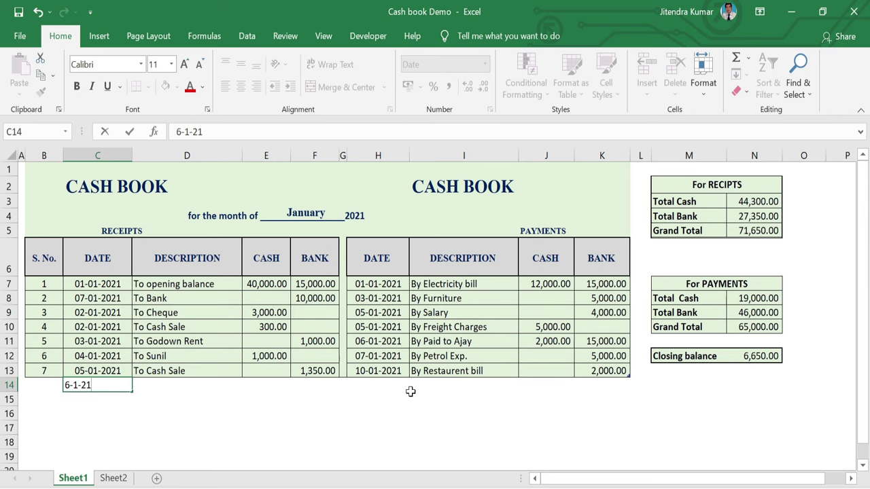
key(Return)
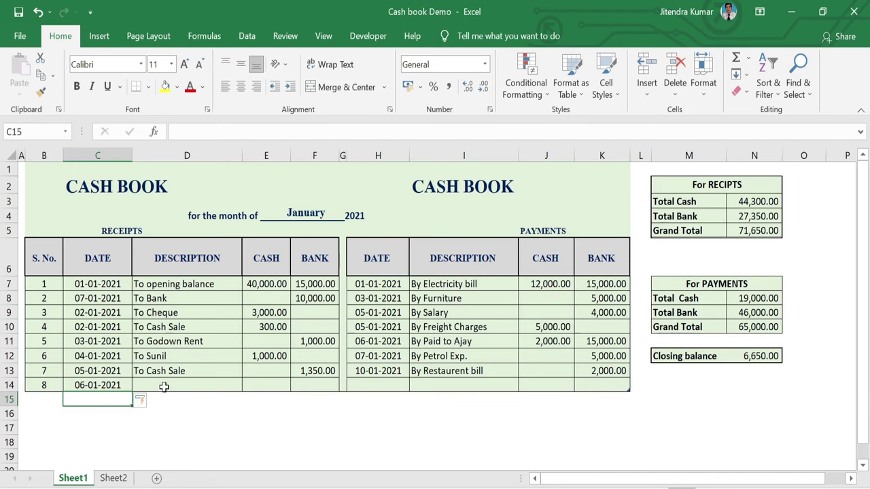
click(163, 387)
text(To Cheque)
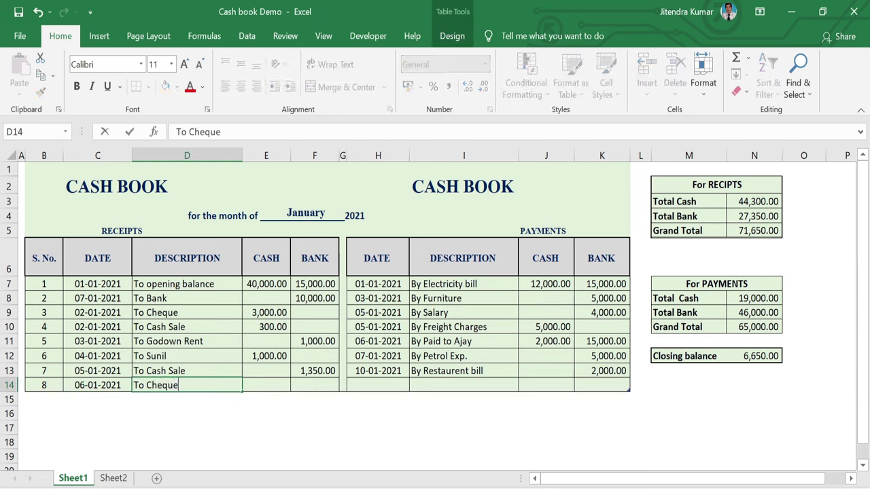
click(315, 384)
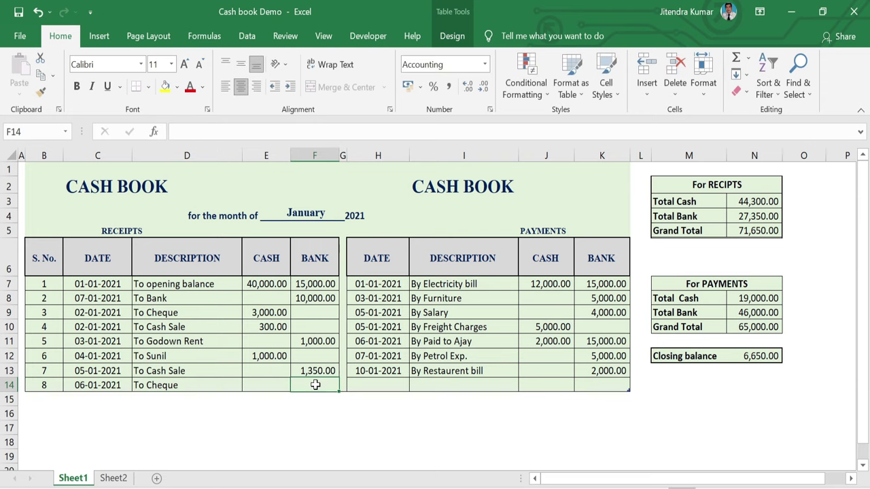
text(1000)
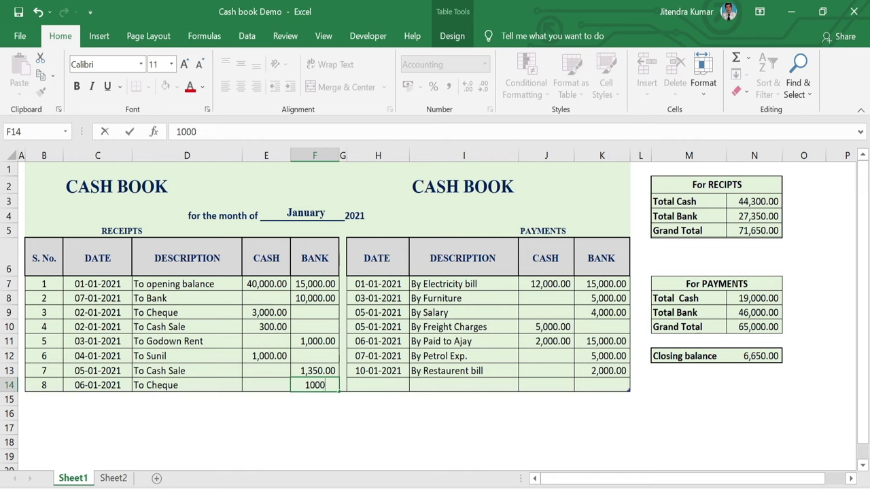
key(Return)
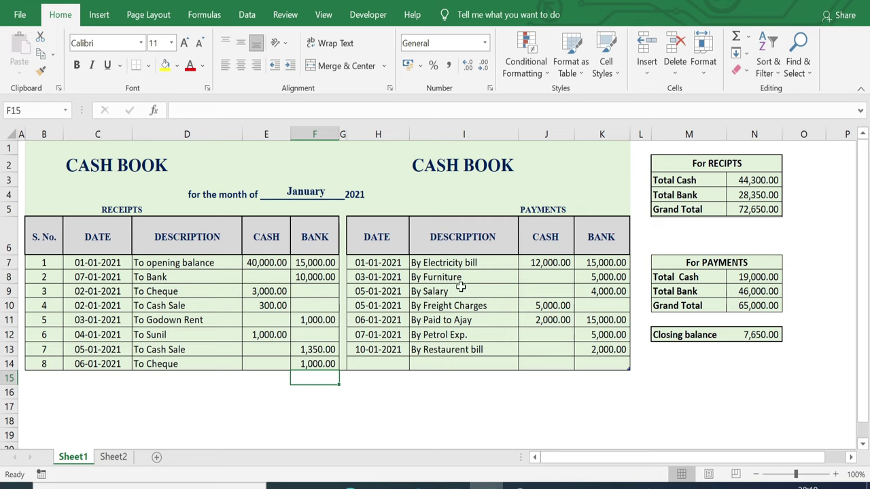
drag(317, 262, 318, 365)
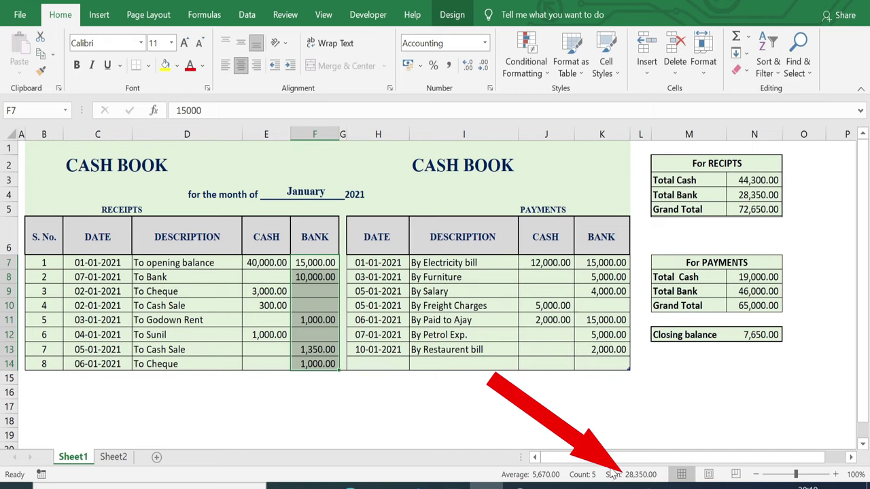
click(625, 419)
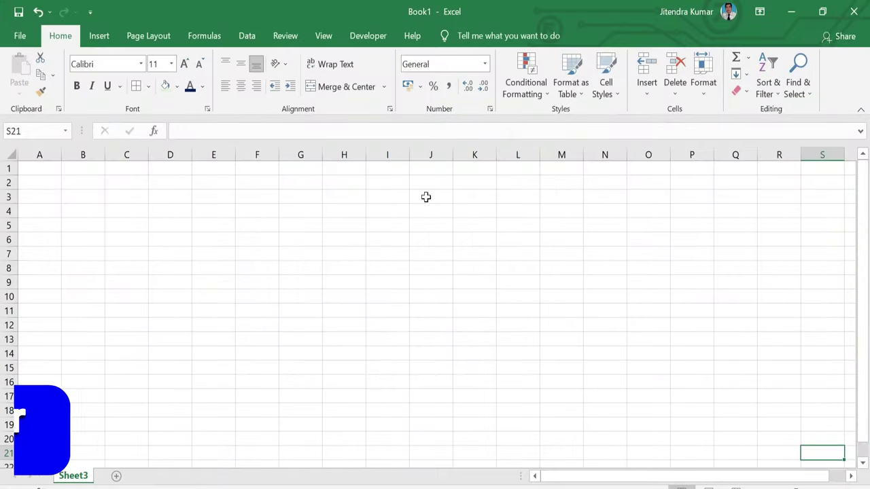
Step: Type the headings S. NO, DATE, DESCRIPTION, CASH, BANK across B6:F6
click(90, 242)
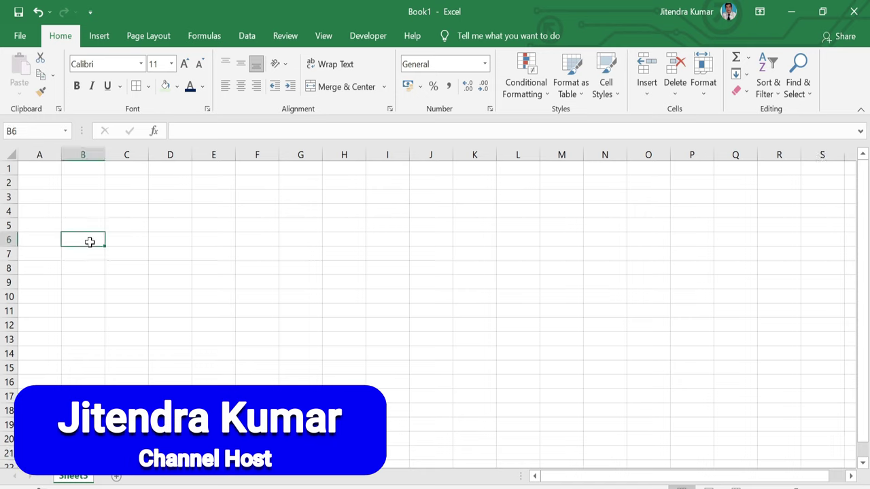
text(S)
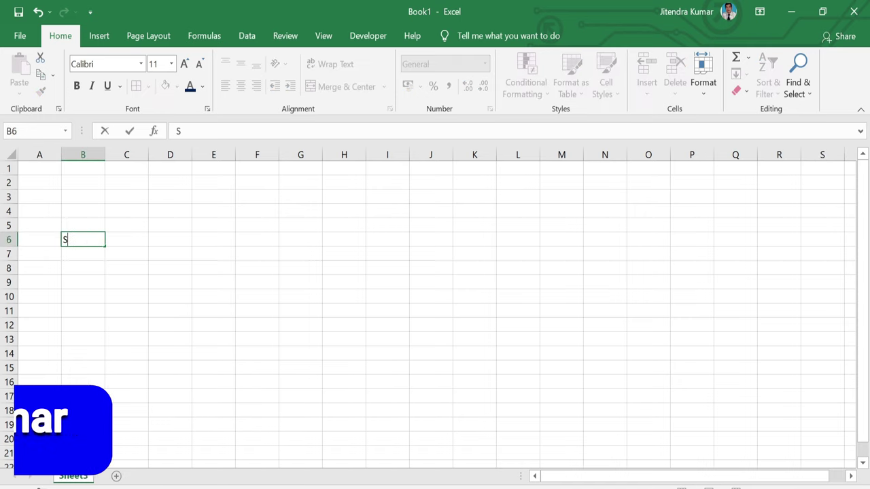
text(. NO)
key(Tab)
text(DATE)
key(Tab)
text(DESCRIPTION)
key(Tab)
text(CASH)
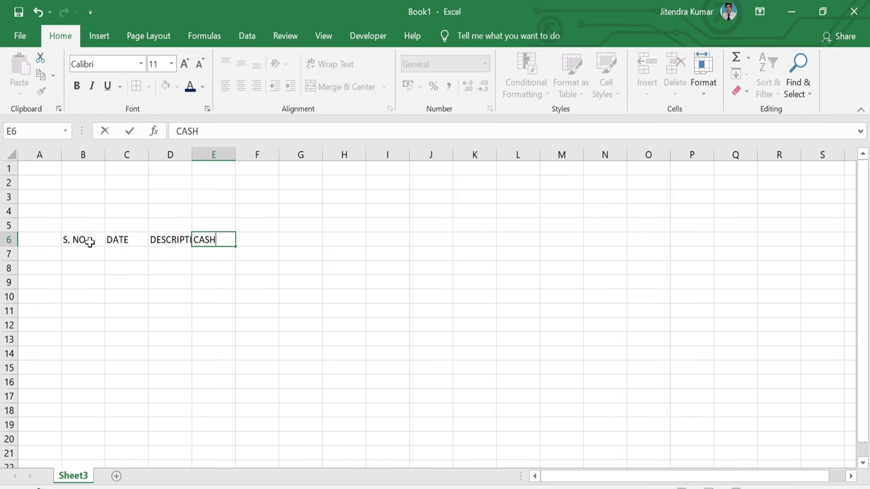
key(Tab)
text(BANK)
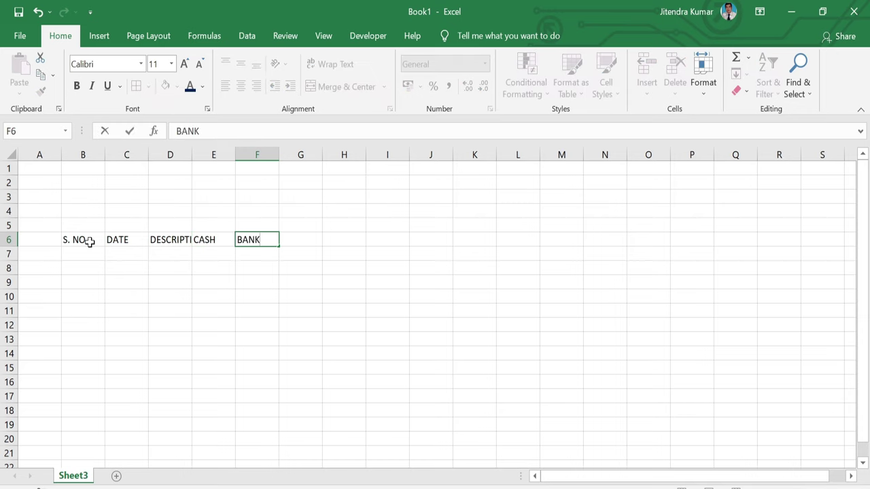
key(ctrl+Return)
Step: Copy the DATE to BANK headings into H6:K6 for the payments side
drag(129, 240, 272, 242)
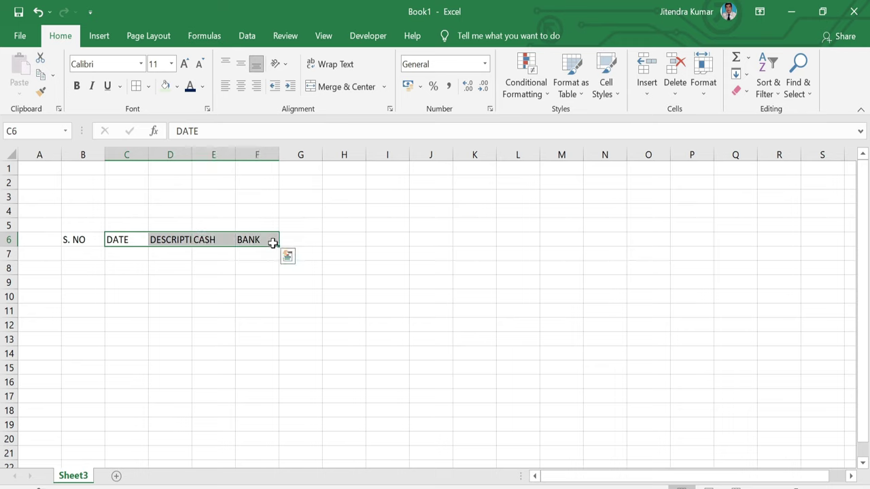
key(ctrl+c)
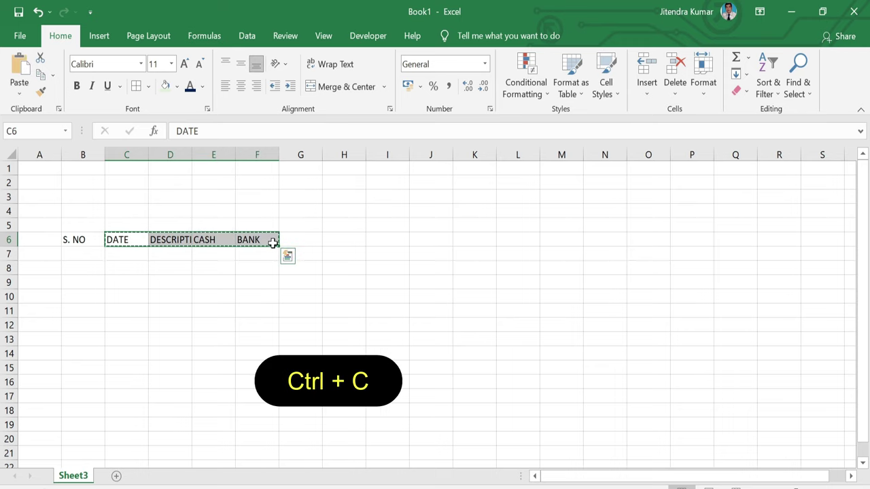
click(347, 242)
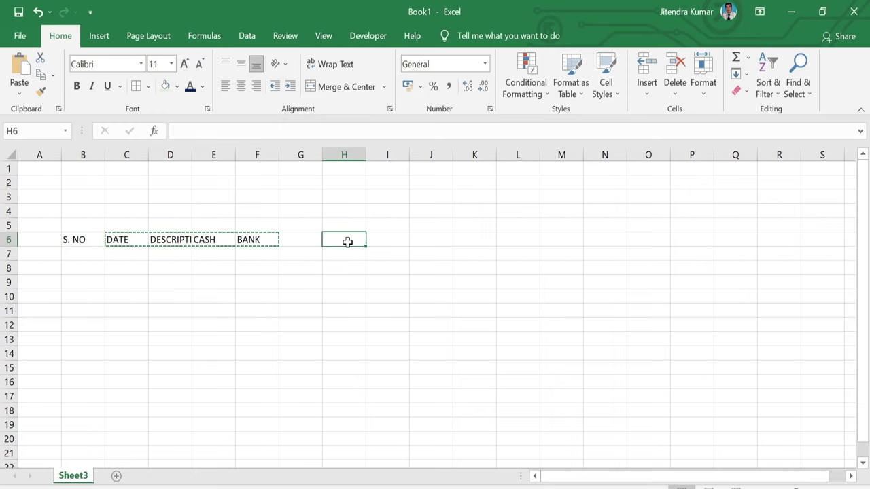
key(ctrl+v)
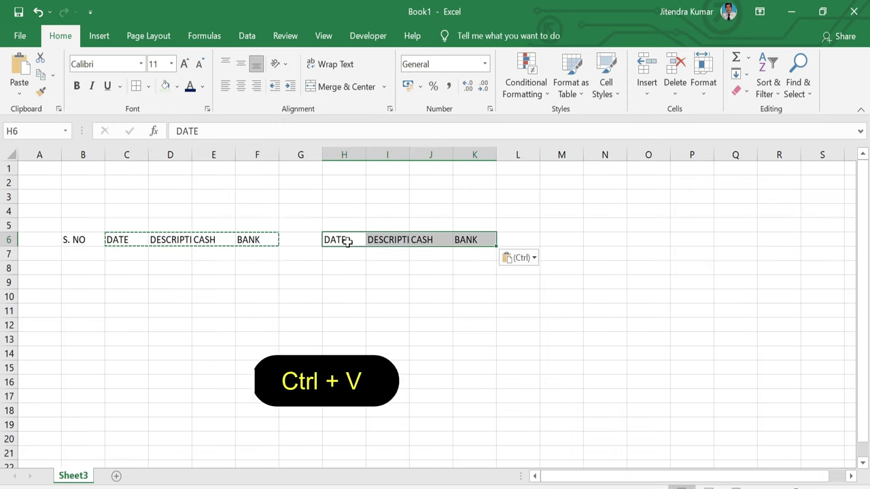
drag(70, 240, 486, 240)
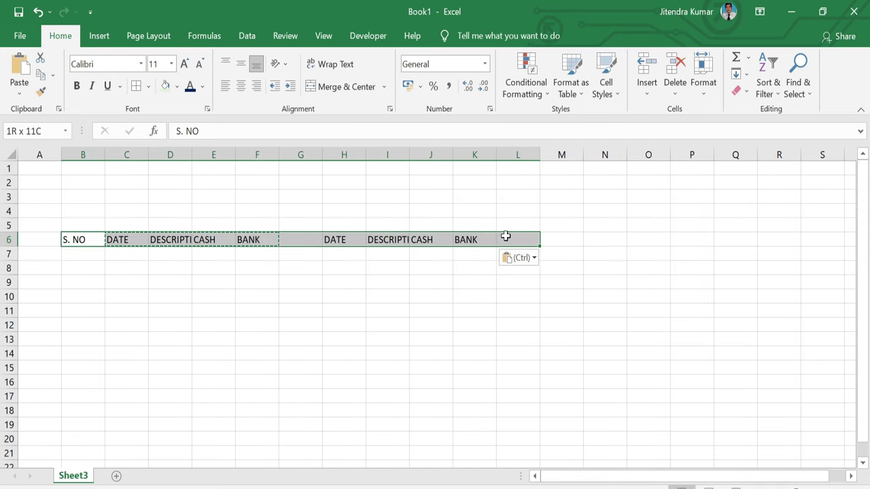
Step: Format the row 6 headings as bold, dark blue AngsanaUPC at size 16
click(141, 65)
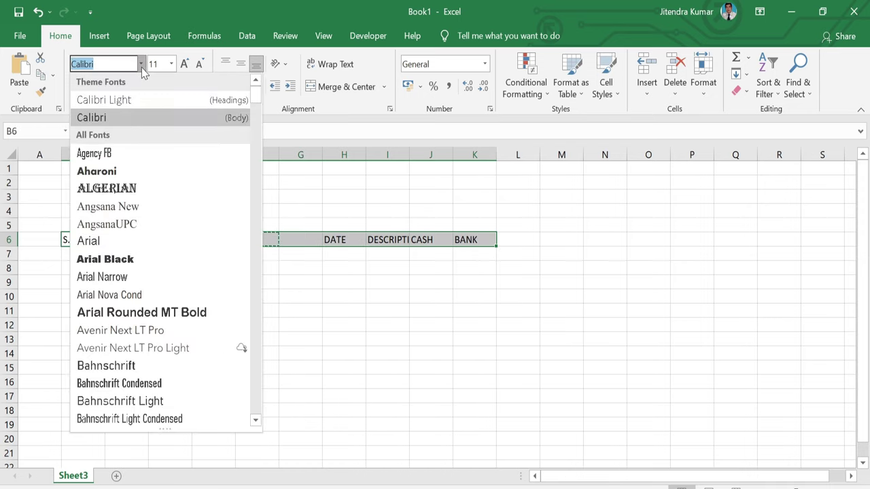
click(128, 225)
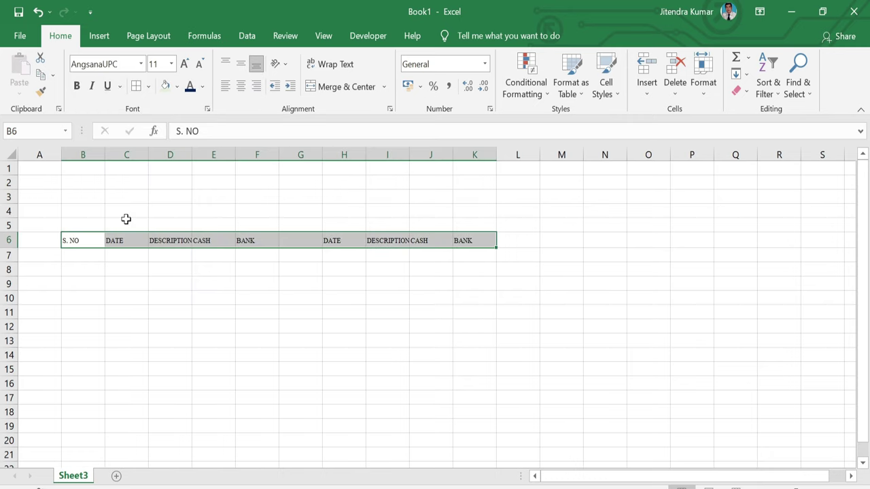
click(186, 64)
click(185, 64)
click(185, 64)
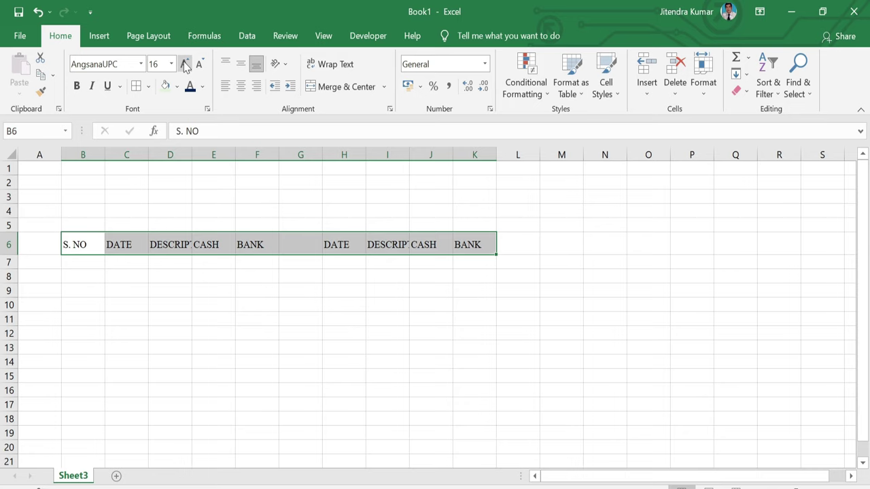
click(202, 86)
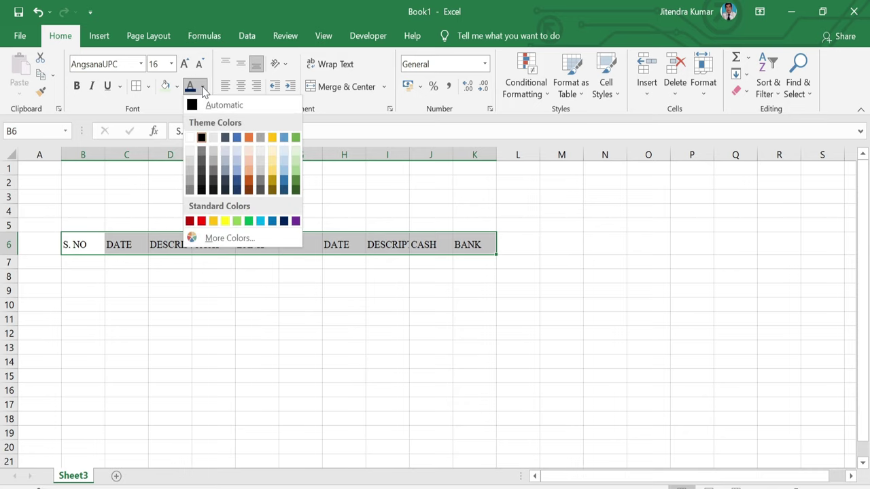
click(284, 221)
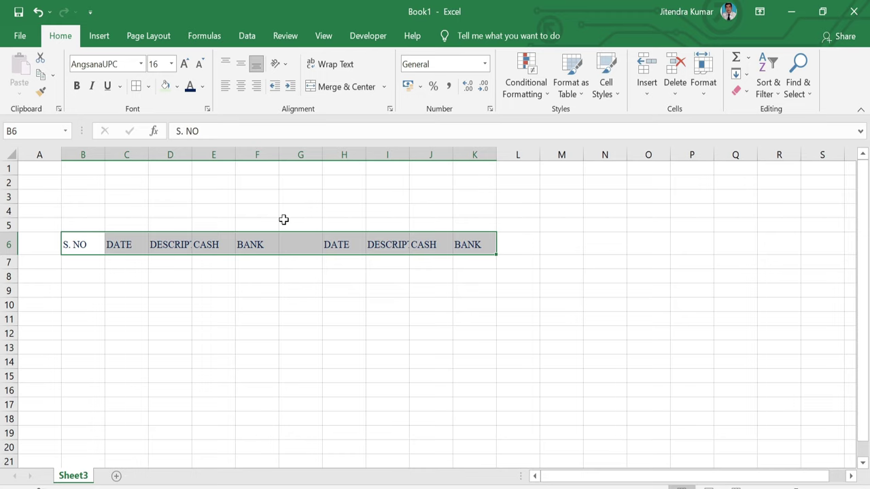
click(76, 86)
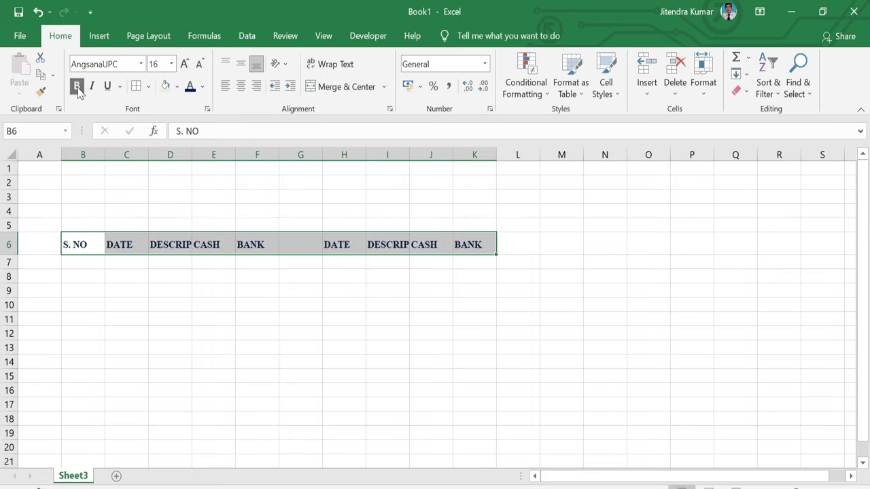
Step: Give the receipts headings B6:F6 and payments headings H6:K6 a grey fill
drag(78, 243, 246, 250)
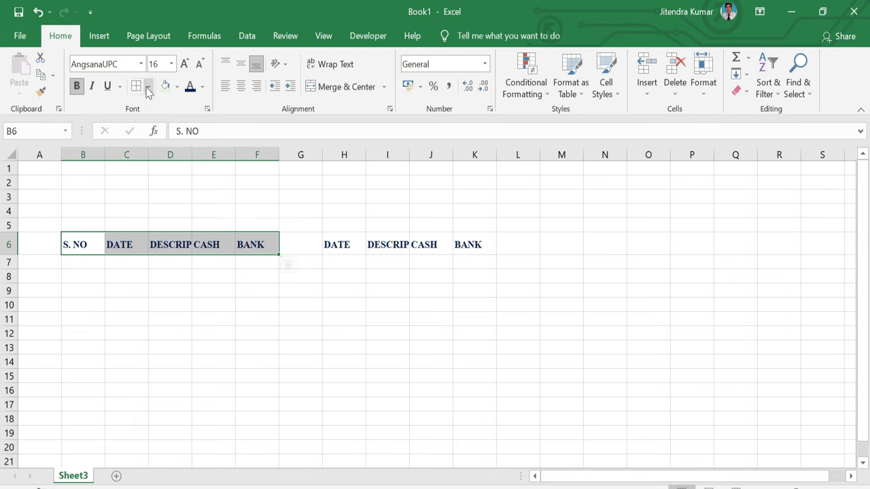
click(176, 86)
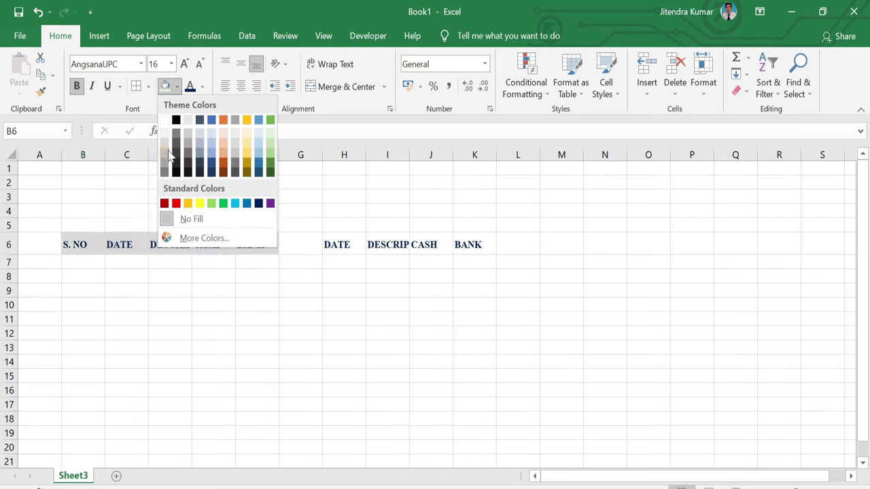
click(164, 142)
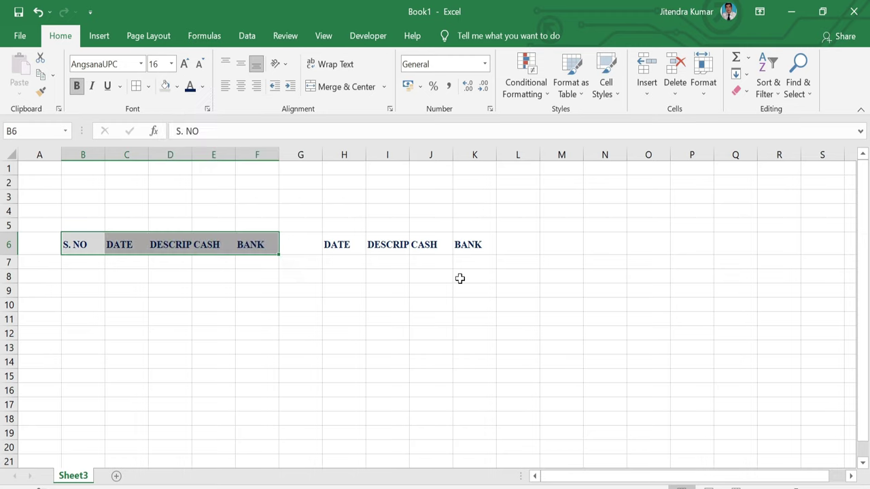
click(340, 245)
drag(340, 245, 488, 245)
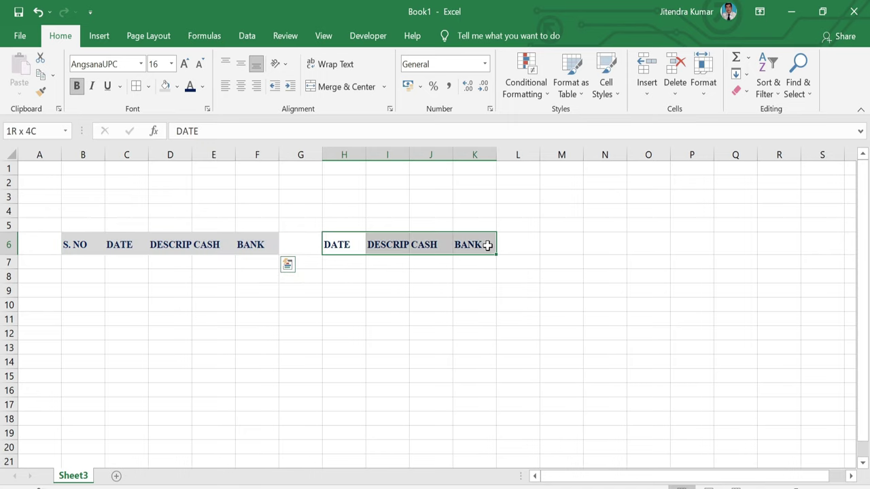
click(177, 86)
click(163, 142)
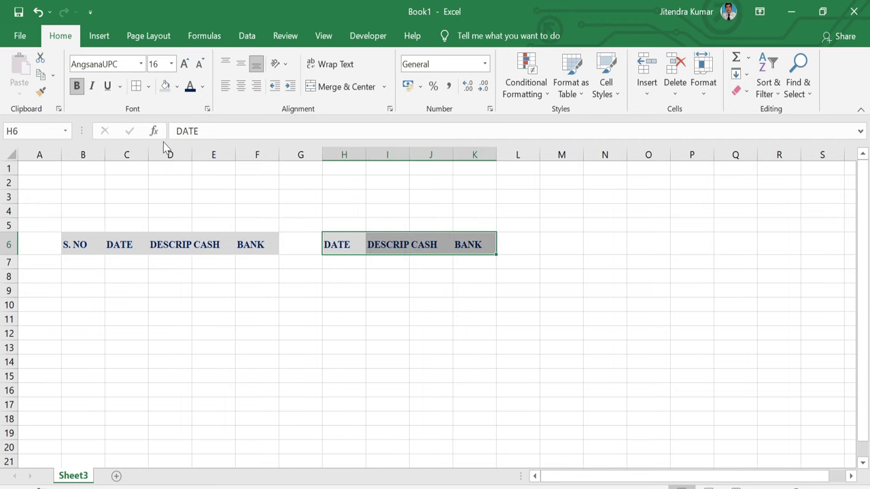
Step: Put all borders on B6:K7 and centre the row 6 headings
drag(67, 242, 471, 266)
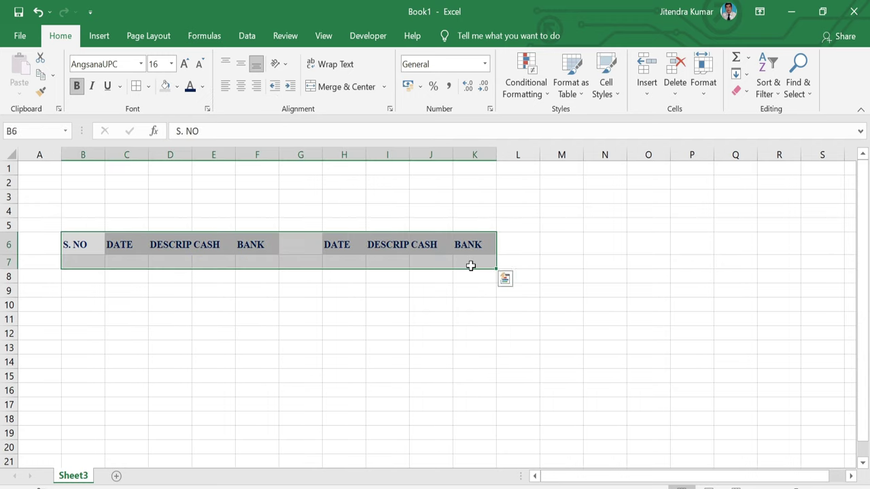
click(149, 87)
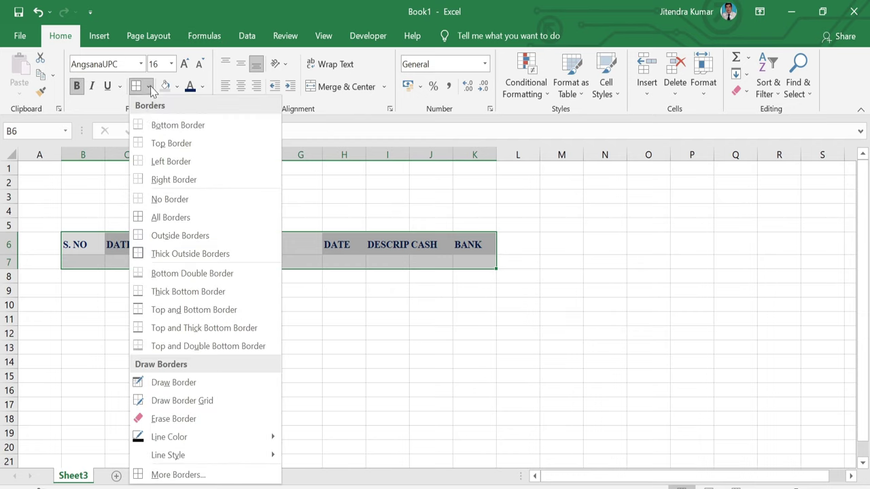
click(168, 221)
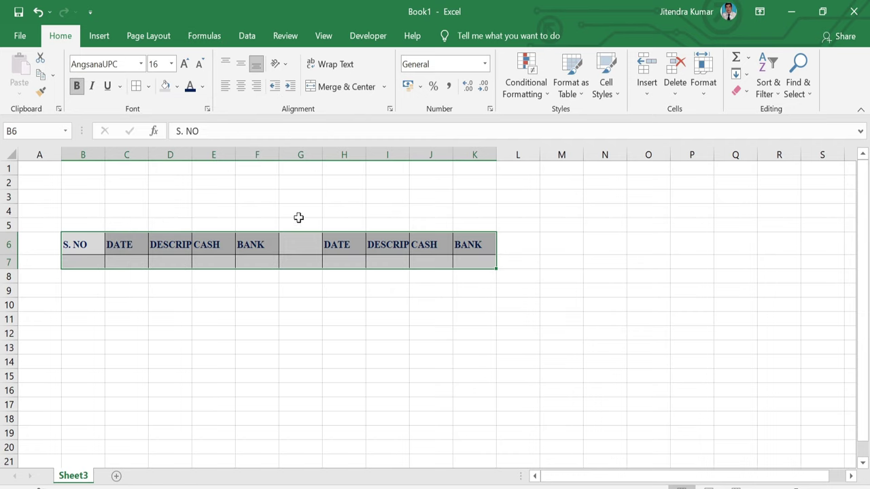
click(242, 87)
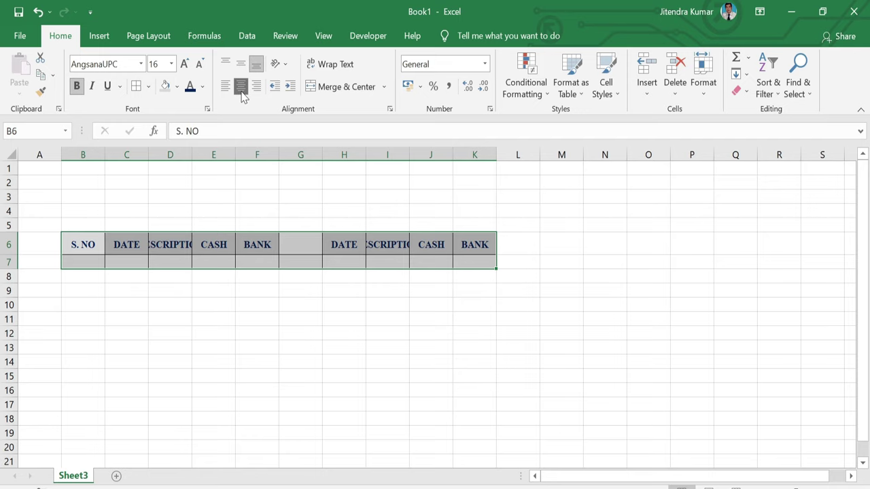
Step: Widen columns C, H and I so the DATE and DESCRIPTION headings fit
drag(148, 155, 261, 147)
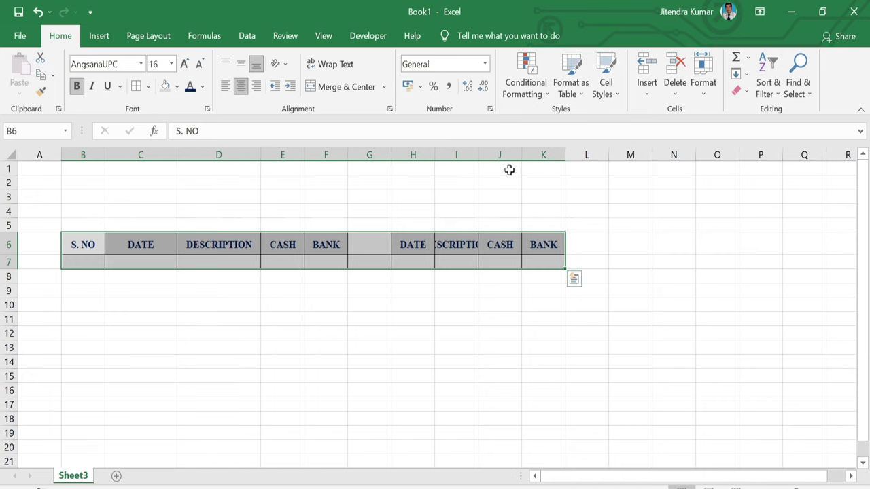
drag(434, 154, 540, 146)
click(612, 252)
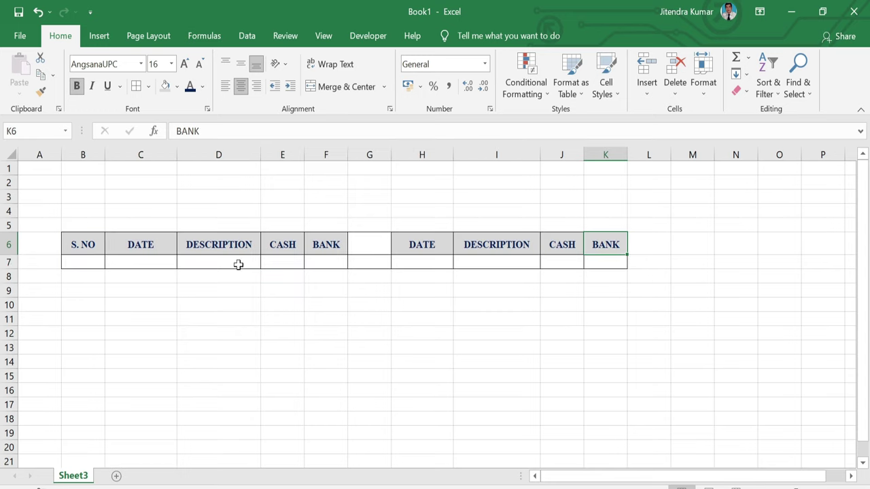
Step: Fill the entry row B7:K7 light green
drag(91, 263, 598, 264)
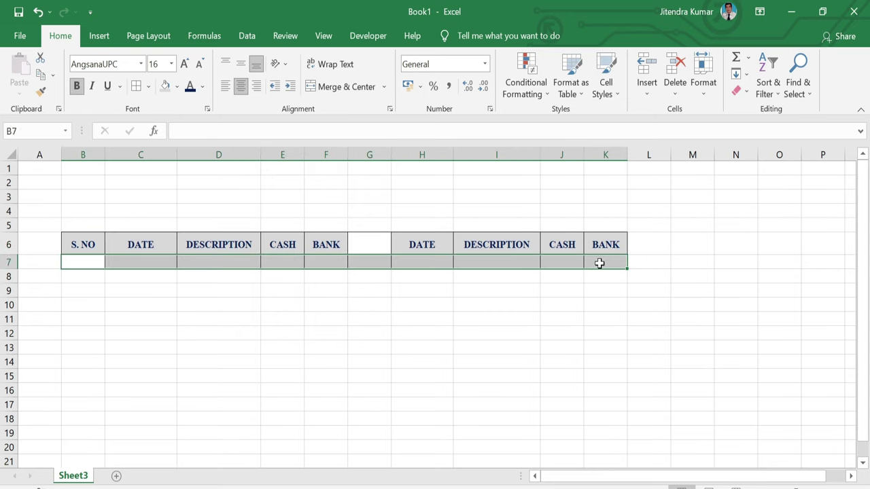
click(178, 87)
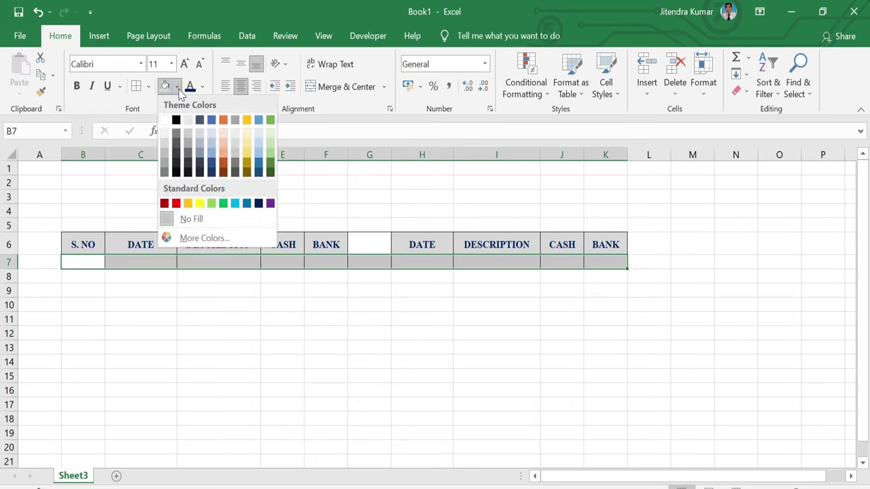
click(271, 133)
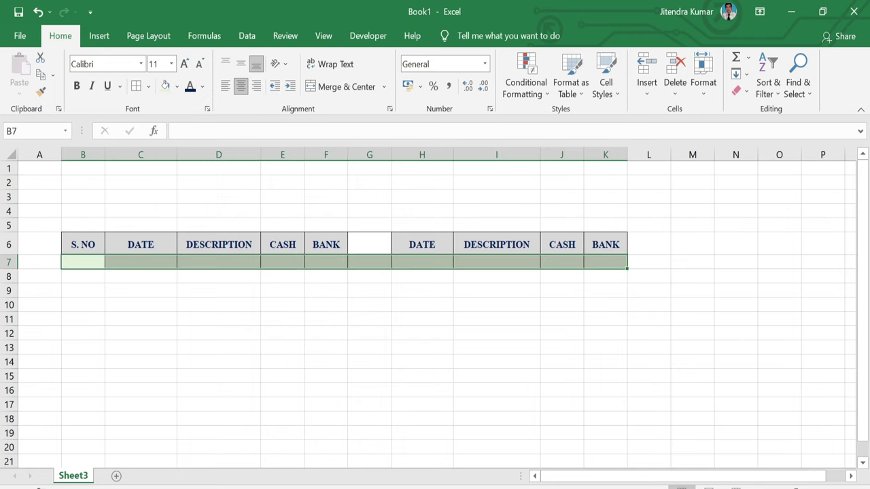
drag(70, 243, 603, 264)
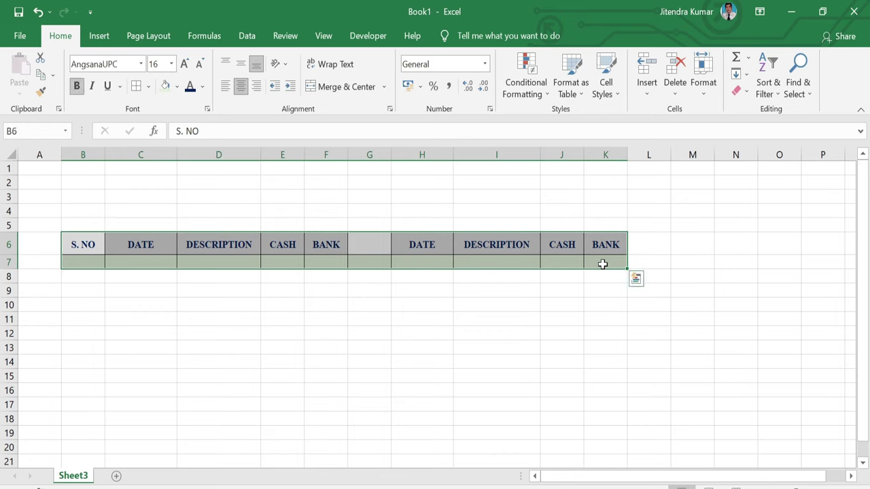
Step: Convert B6:K7 into a table with headers using Ctrl+T
key(ctrl+t)
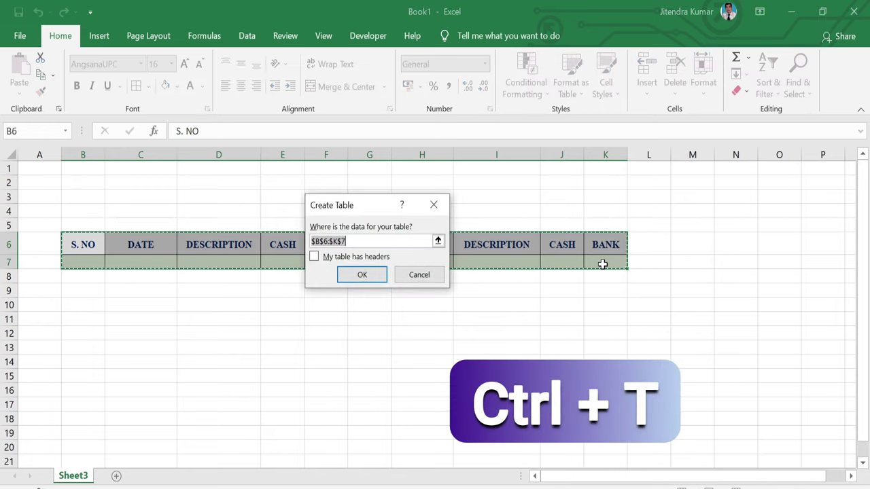
click(313, 257)
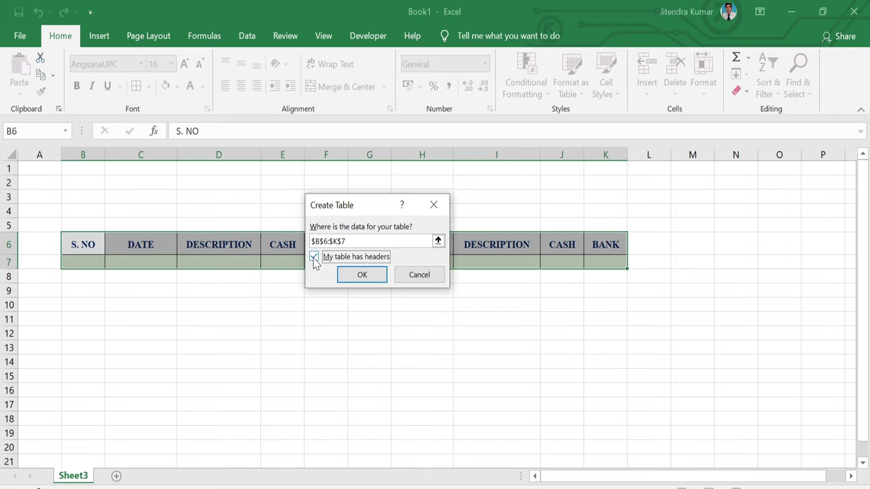
click(375, 274)
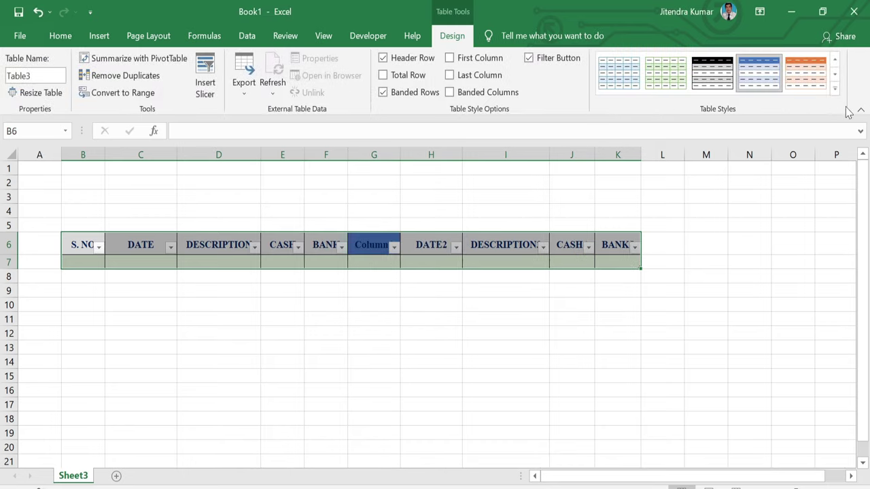
Step: Clear the table style and turn off the heading filter arrows
click(835, 89)
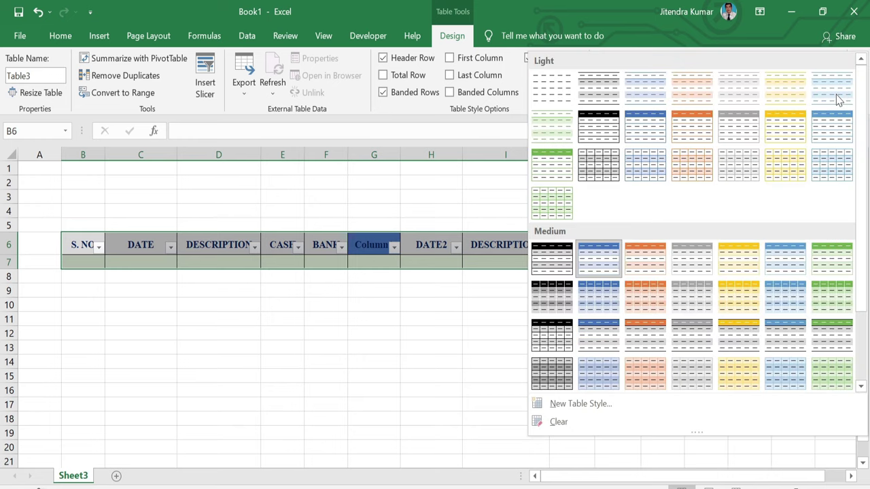
click(560, 422)
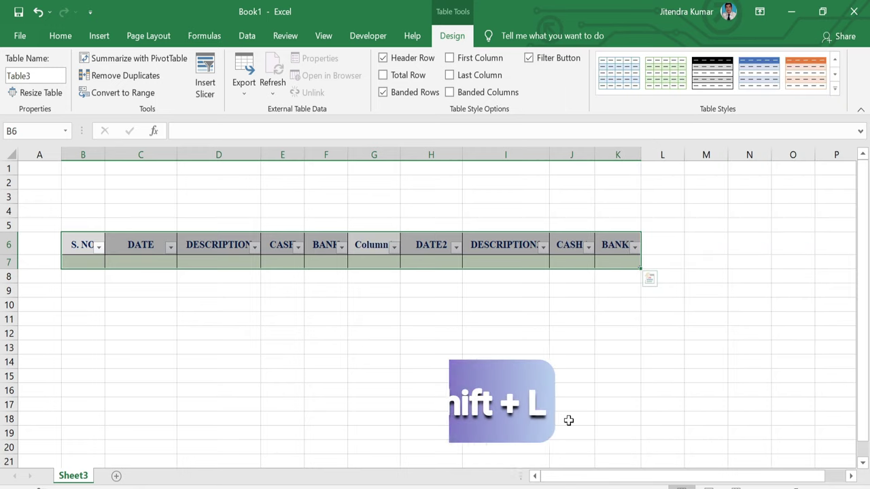
key(ctrl+shift+l)
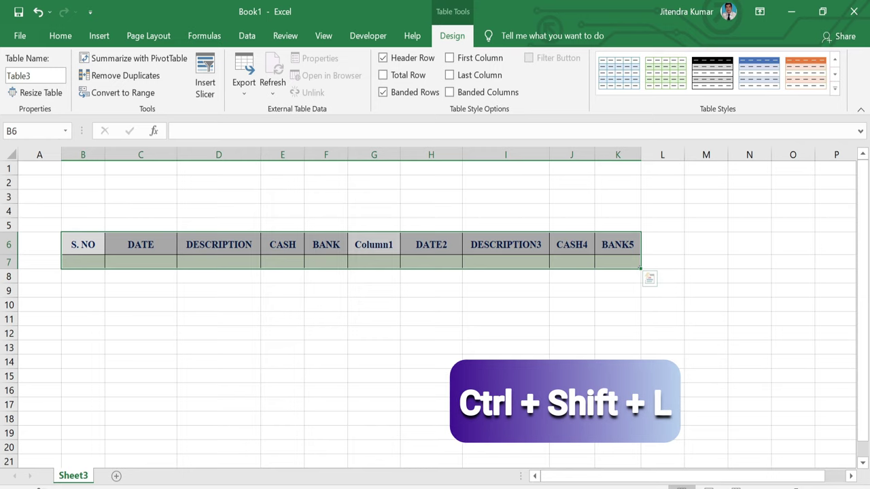
click(430, 333)
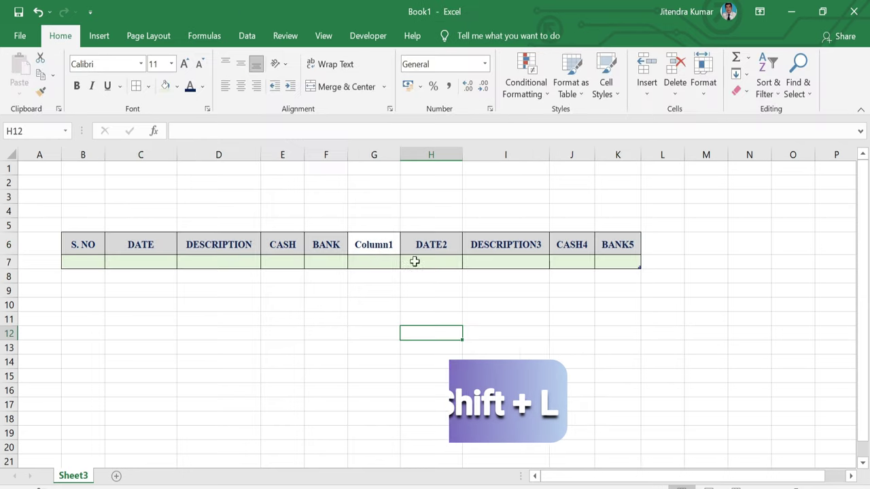
click(374, 246)
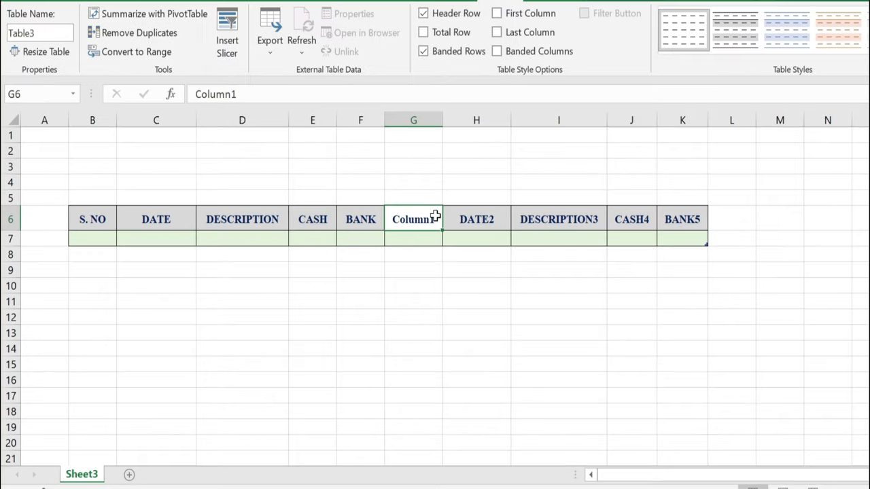
Step: Delete the Column1 heading so G6 is blank
key(F2)
key(BackSpace)
key(BackSpace)
key(BackSpace)
key(BackSpace)
key(BackSpace)
key(BackSpace)
key(BackSpace)
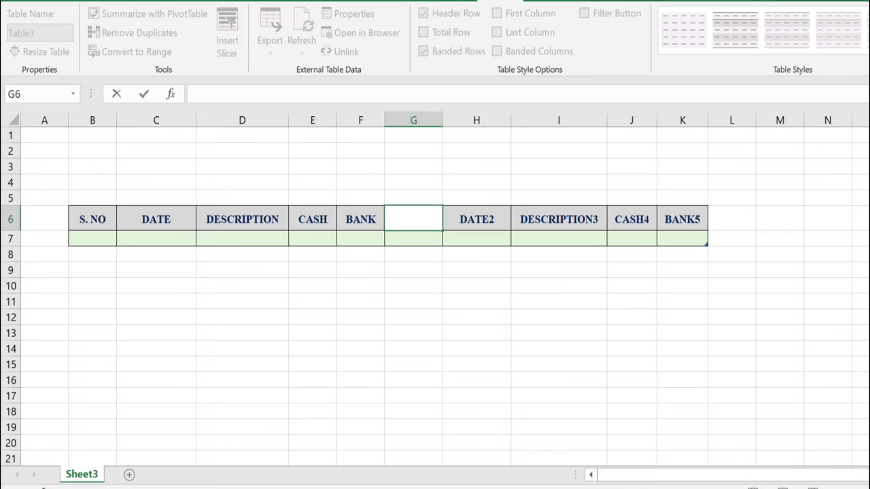
key(Return)
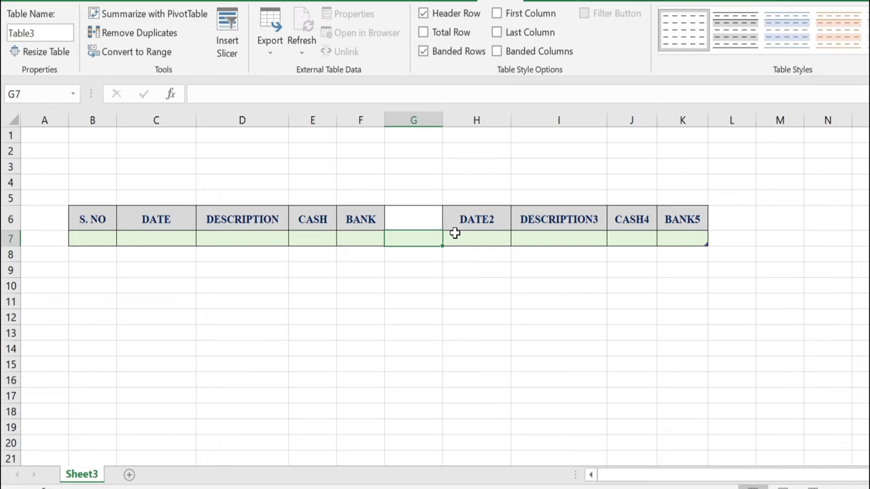
Step: Change the H6 heading DATE2 back to DATE
click(494, 220)
key(F2)
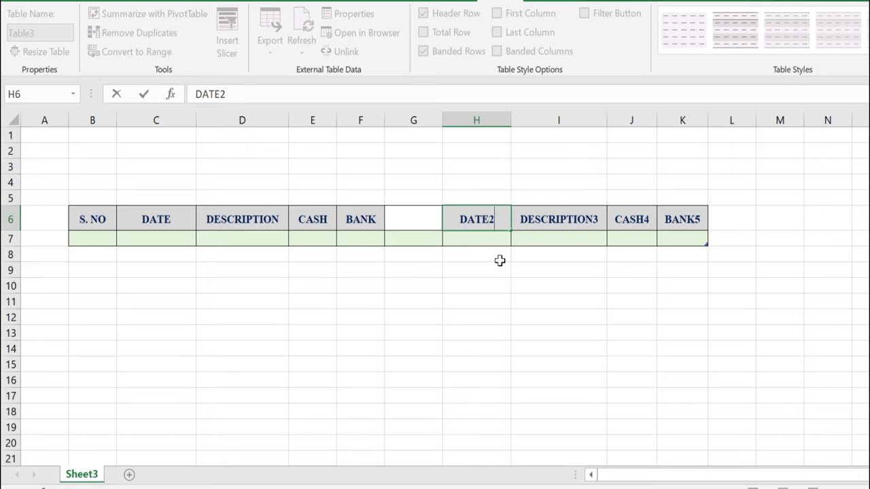
key(BackSpace)
key(Return)
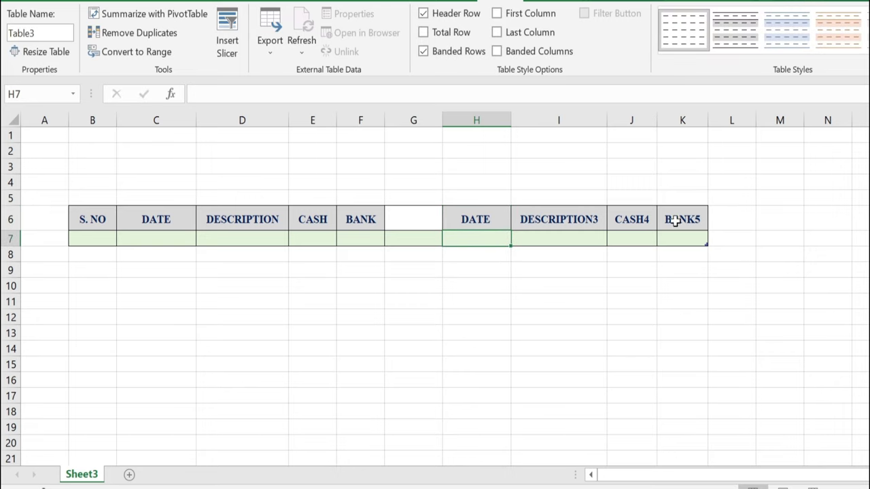
Step: Strip the trailing digits so I6:K6 read DESCRIPTION, CASH and BANK
click(598, 221)
double_click(599, 221)
key(BackSpace)
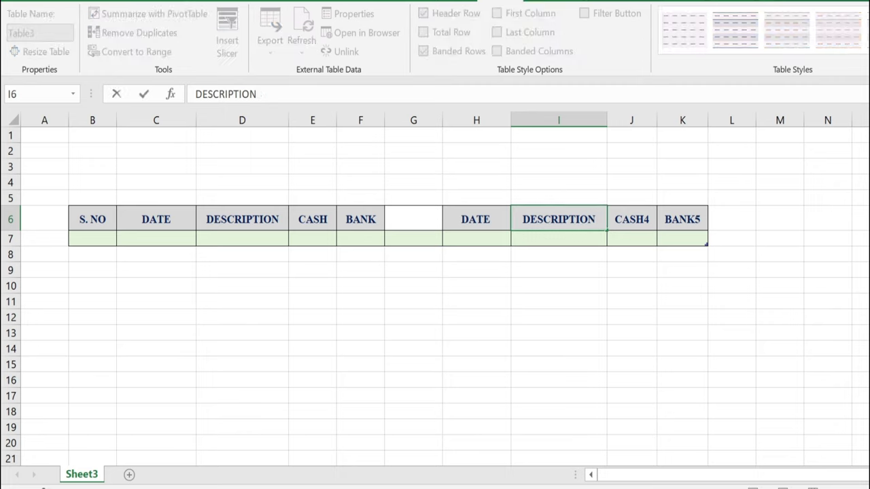
double_click(646, 219)
key(BackSpace)
key(Return)
double_click(701, 219)
key(BackSpace)
key(Return)
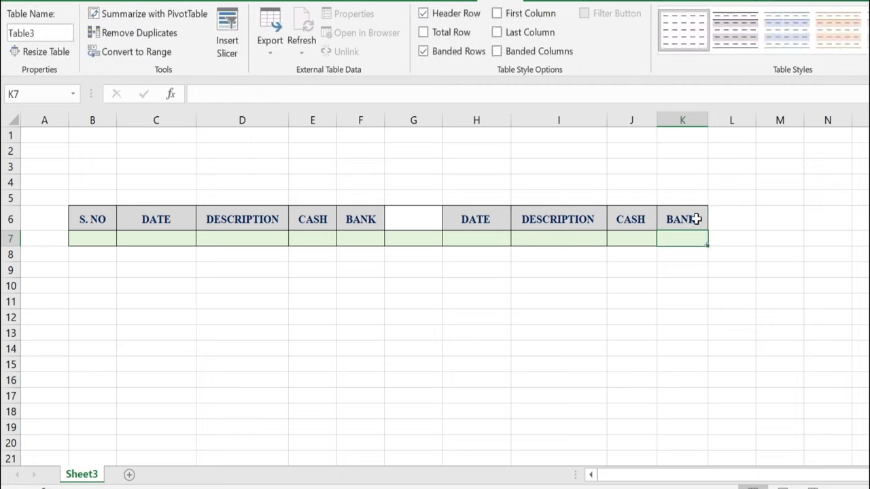
Step: Fill B1:K5 light green and type the title CASH BOOK in C2
drag(91, 138, 675, 195)
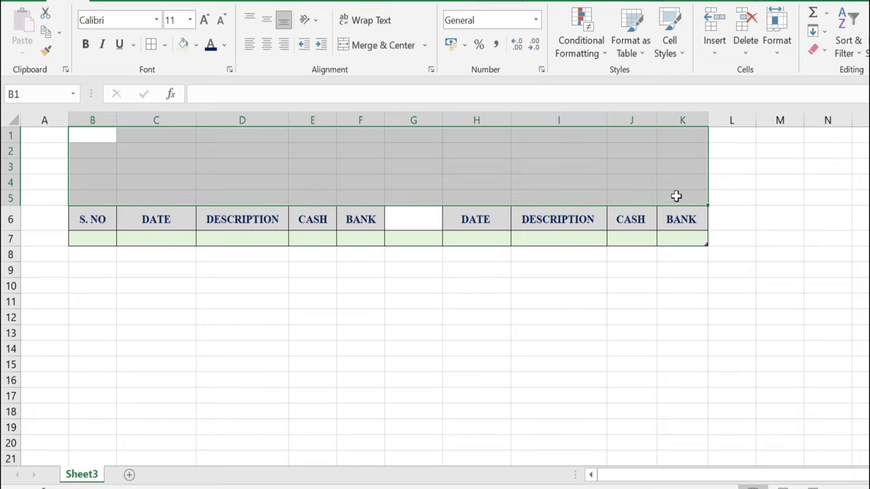
click(195, 45)
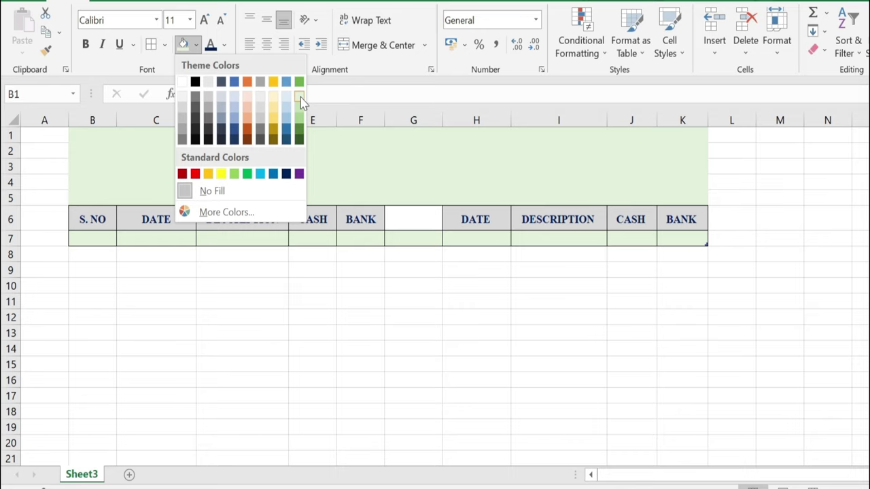
click(300, 100)
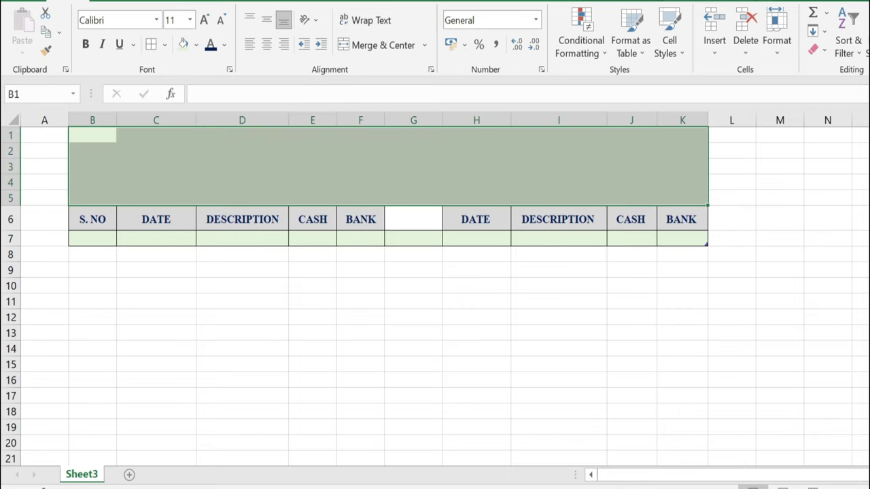
click(170, 152)
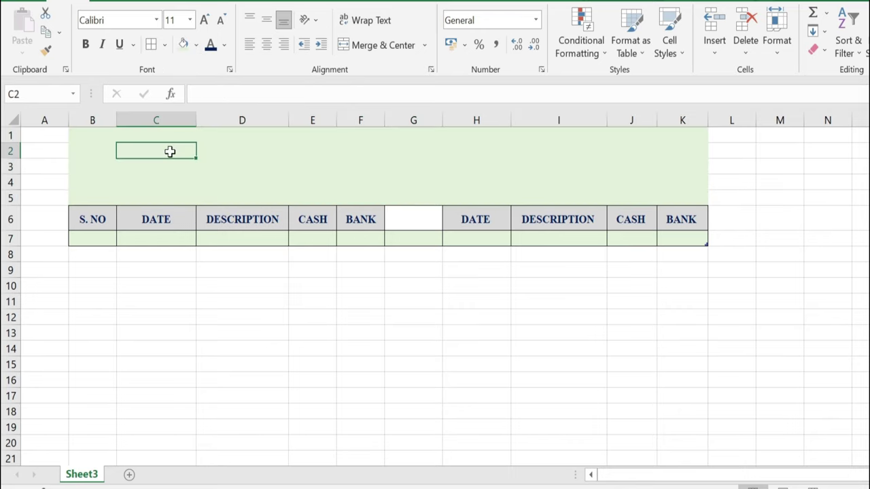
text(CASH BOOK)
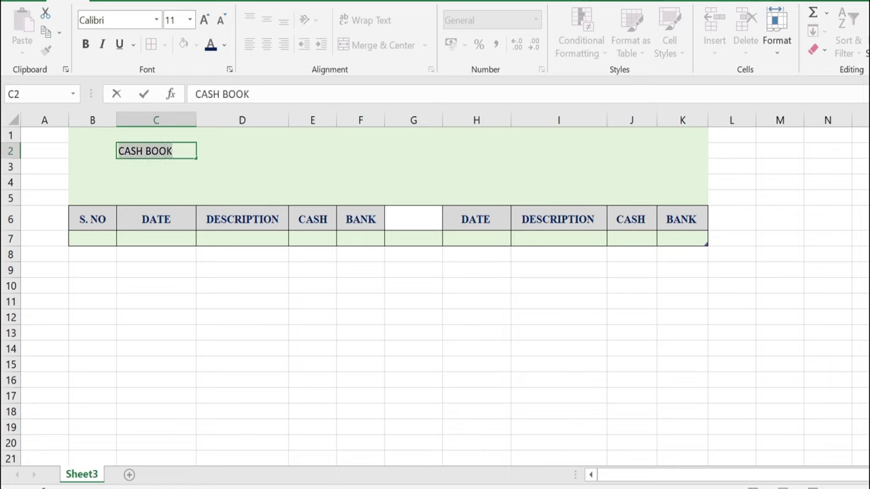
Step: Format the CASH BOOK title in C2 as bold, dark blue AngsanaUPC at size 28
click(156, 20)
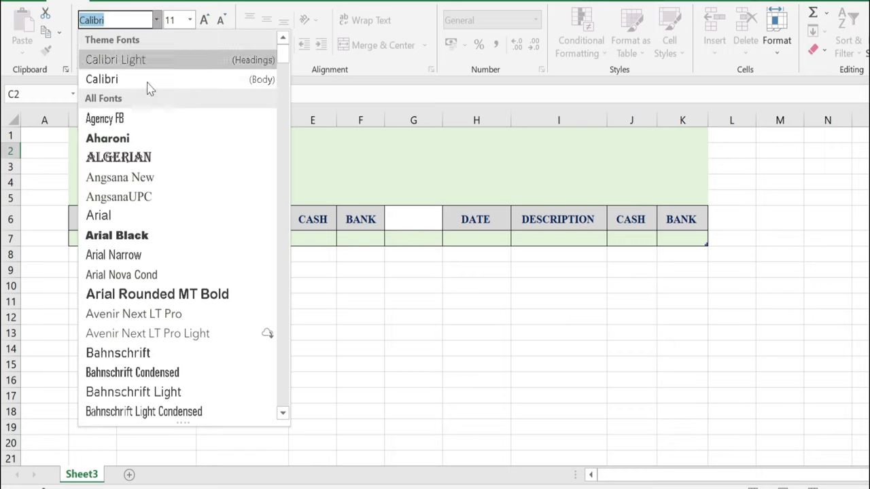
click(148, 198)
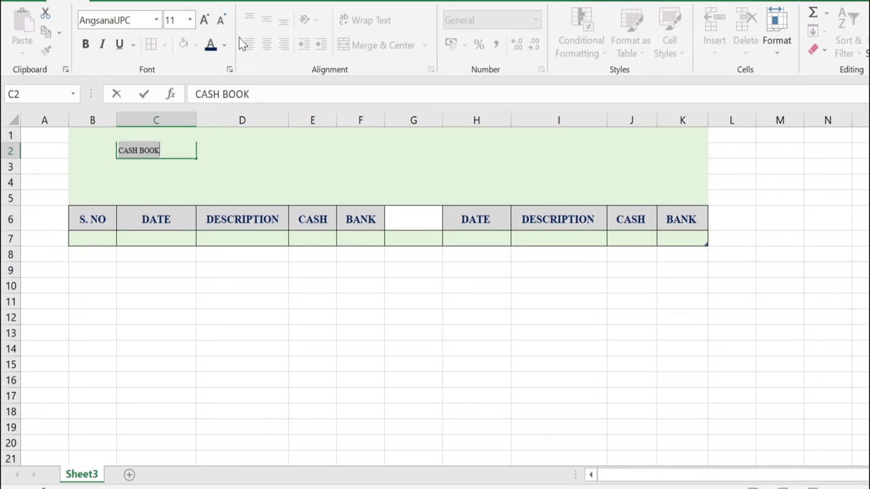
click(207, 20)
click(207, 21)
click(207, 20)
click(207, 20)
click(207, 20)
click(207, 21)
click(207, 21)
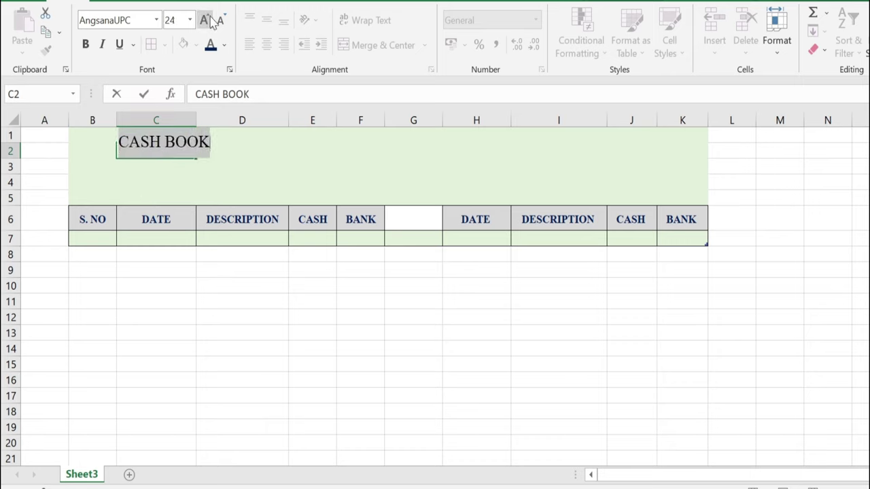
click(206, 21)
click(206, 20)
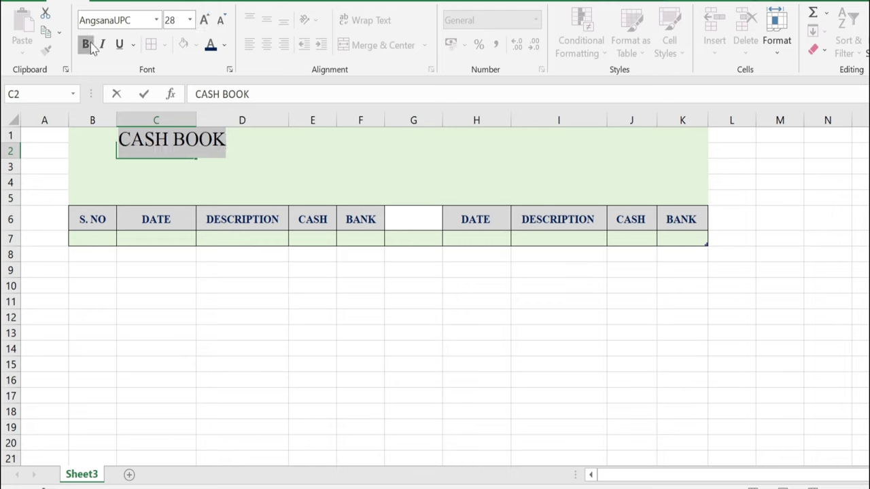
click(85, 44)
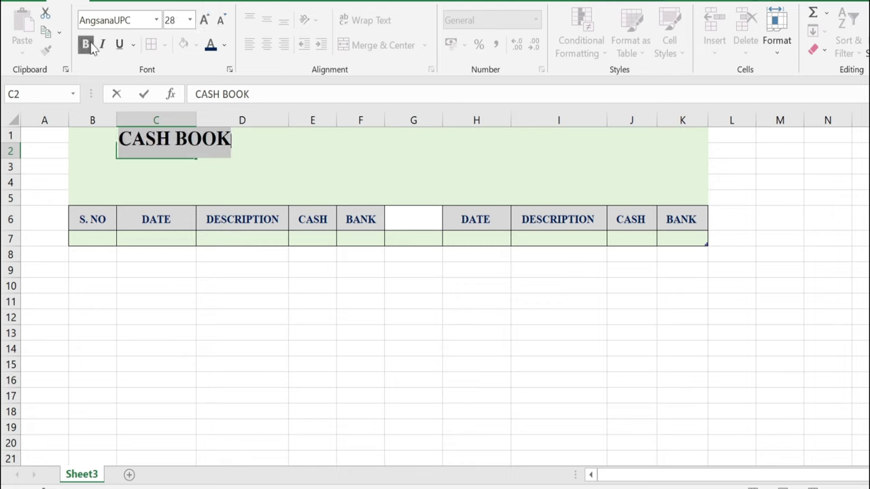
click(212, 47)
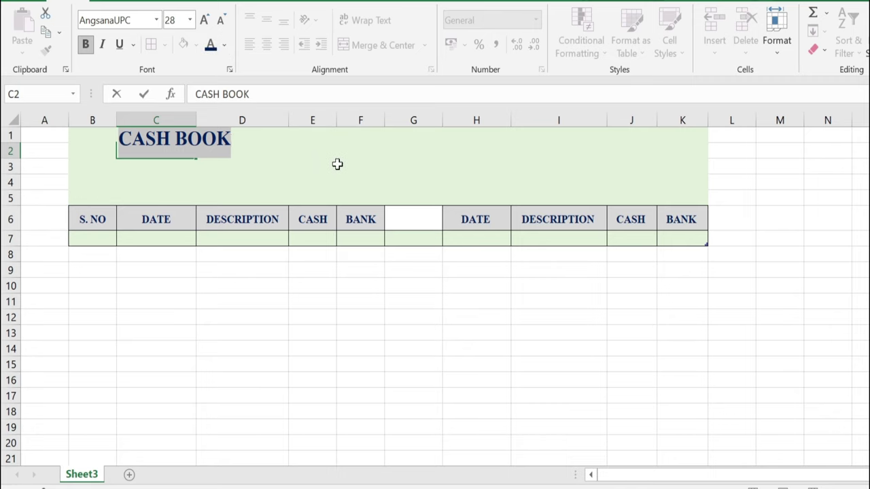
click(338, 163)
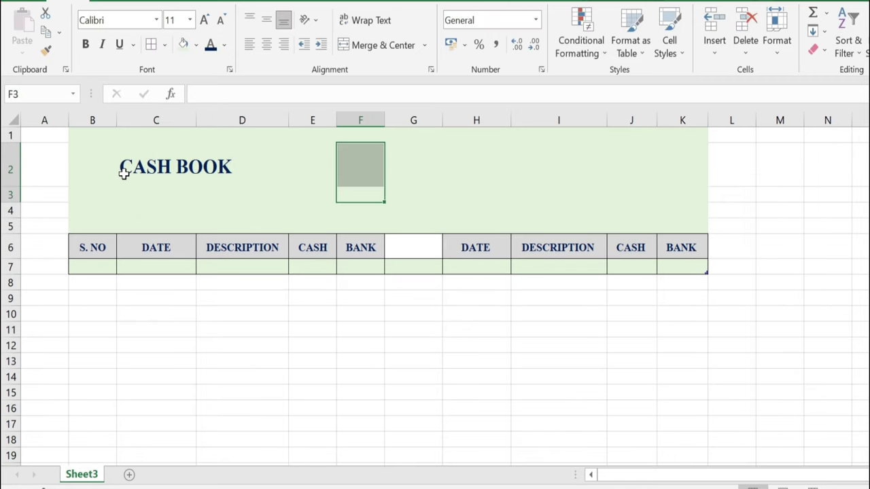
Step: Copy the formatted CASH BOOK title into I2 and edit its text
click(124, 173)
key(ctrl+c)
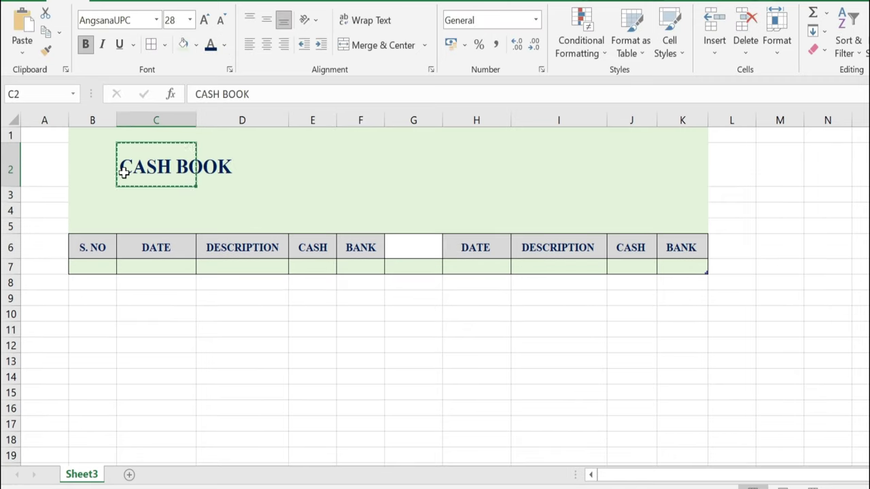
click(548, 169)
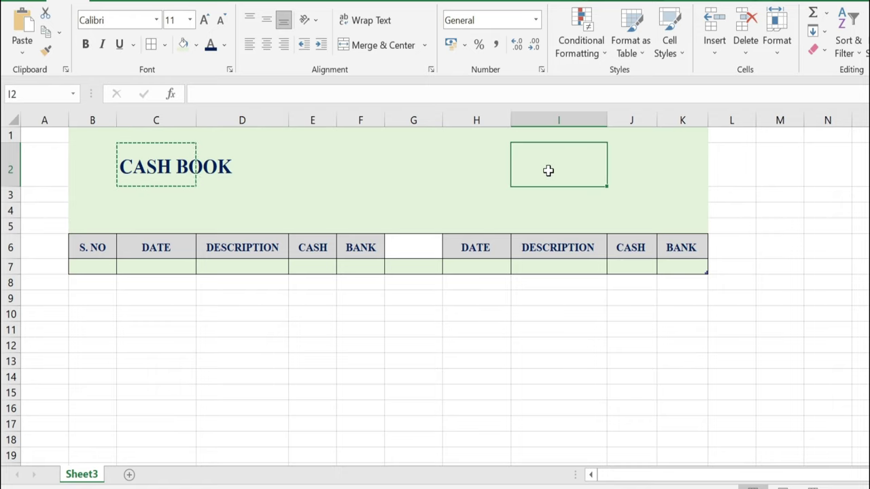
key(ctrl+v)
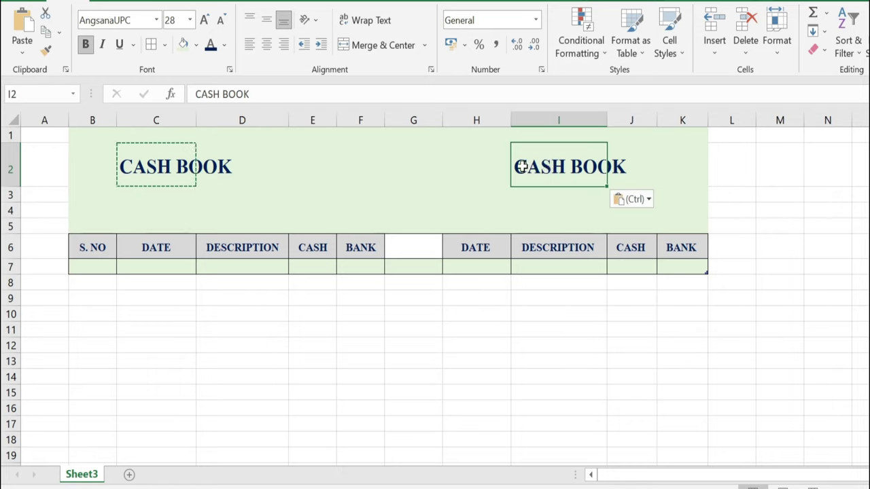
double_click(517, 166)
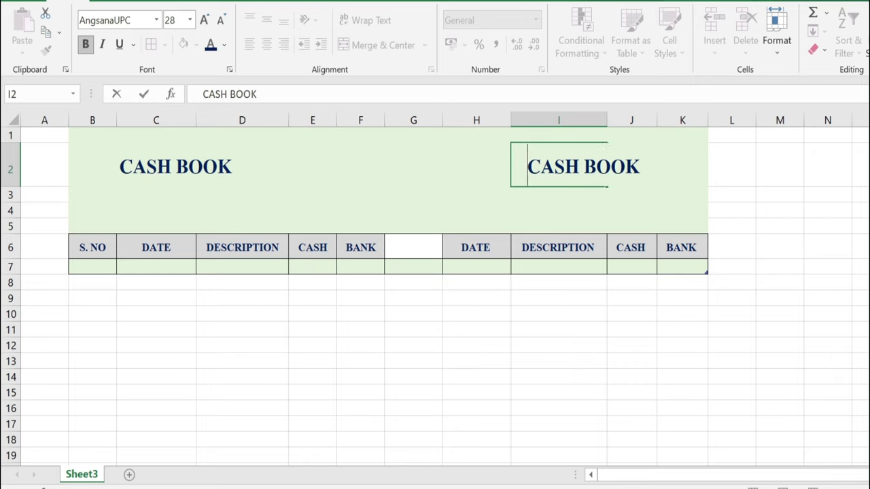
Step: Enter a bold, coloured 'for the month of____2021' line in D3, indented with leading spaces
click(506, 195)
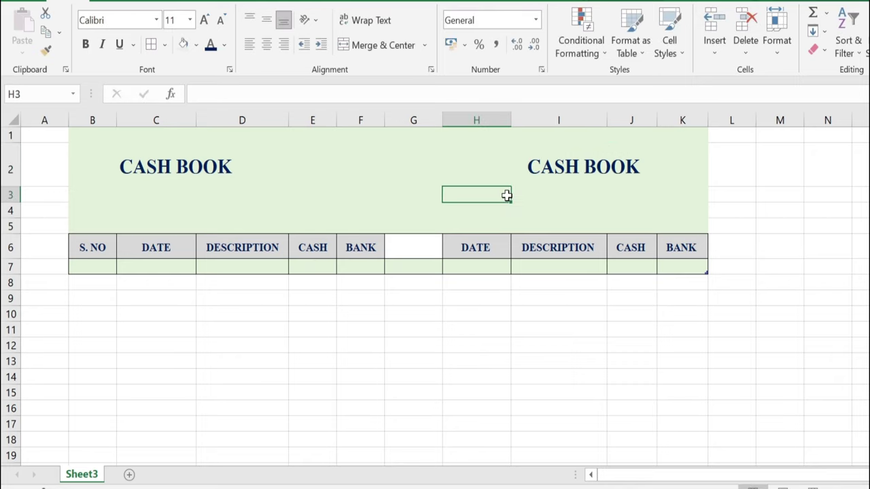
click(283, 193)
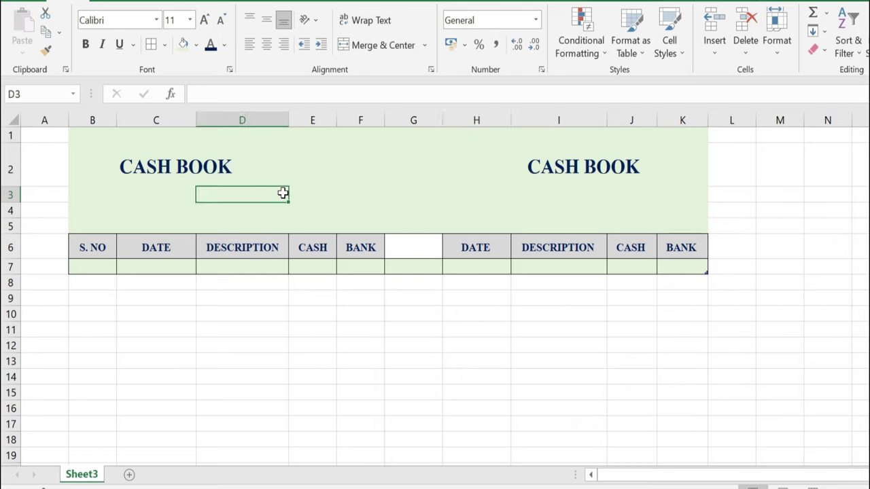
text(for the month of)
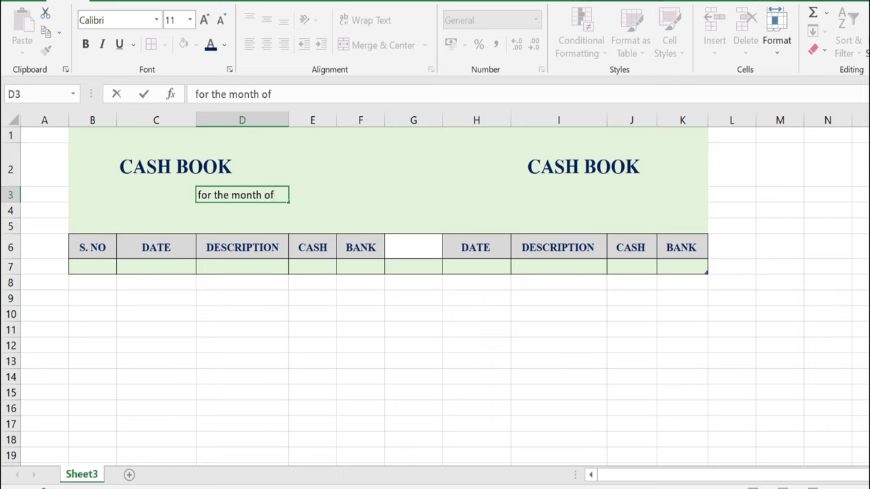
text(______________________20)
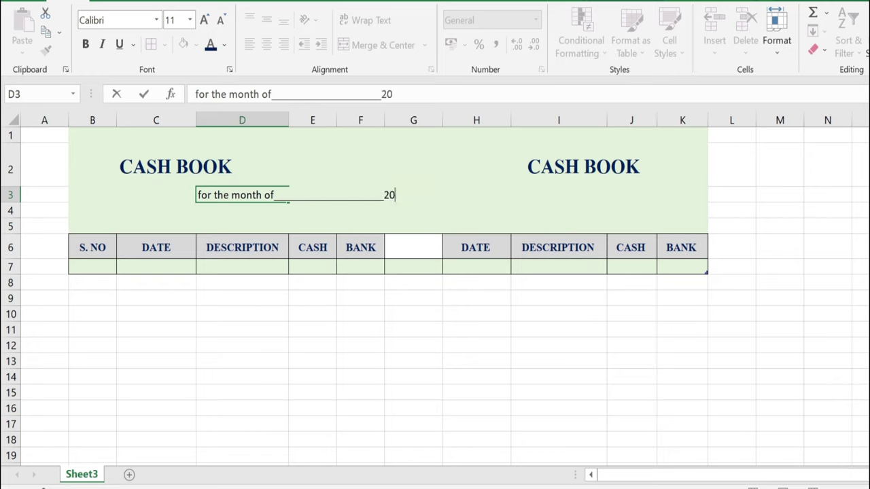
text(21)
key(shift+Home)
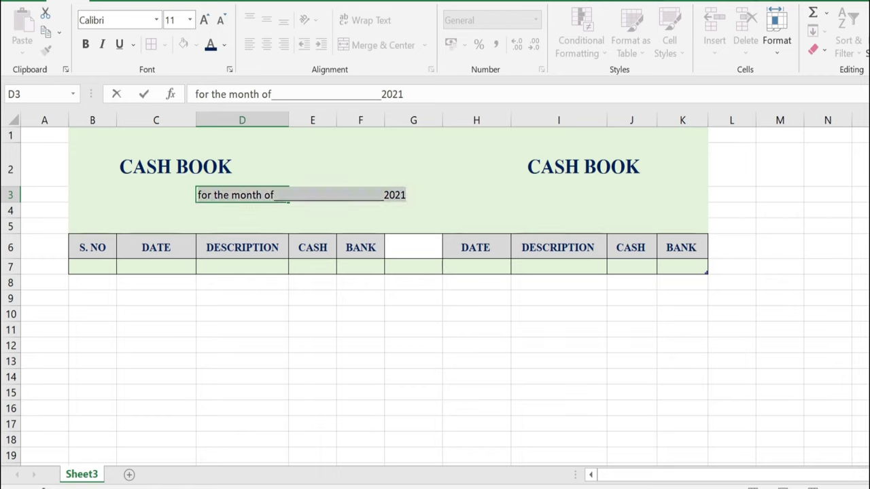
click(211, 46)
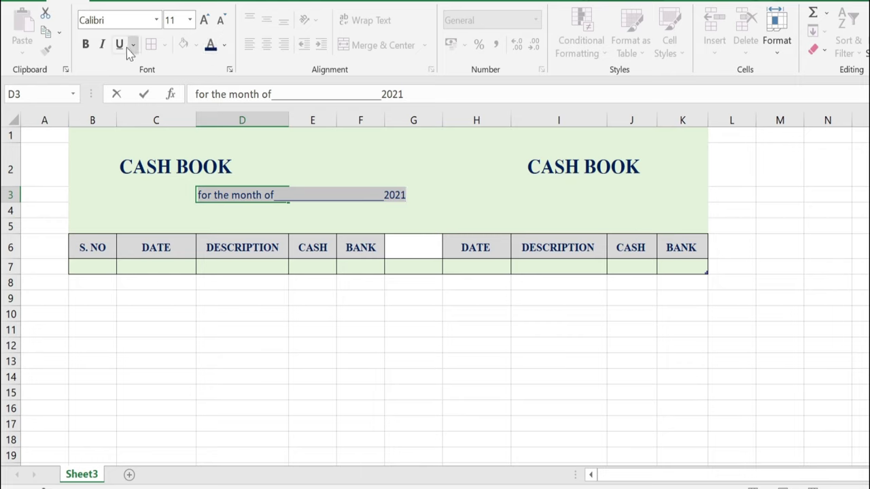
click(86, 45)
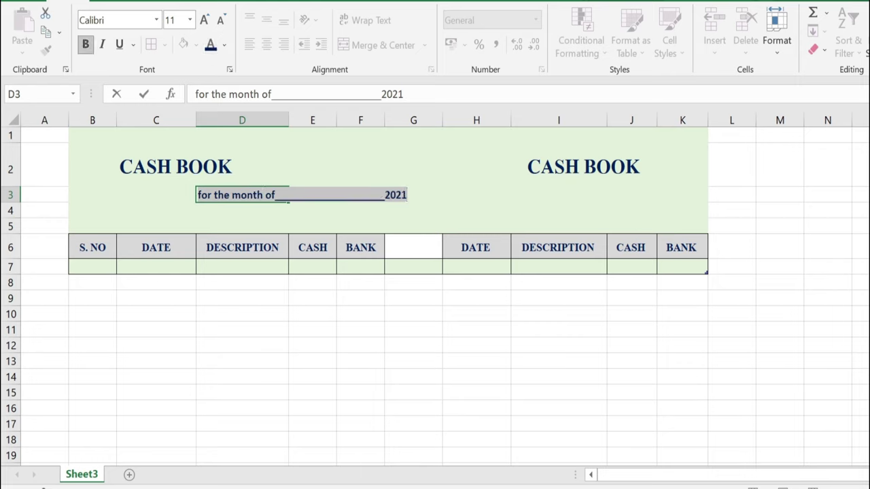
key(End)
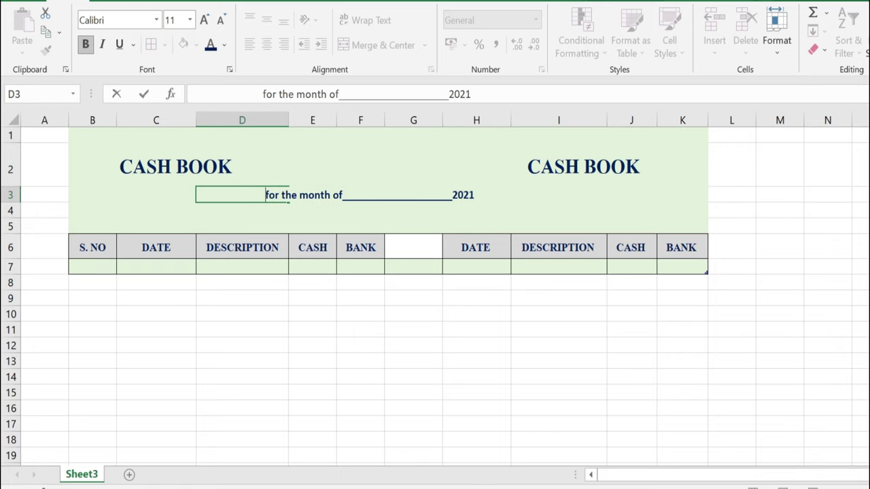
click(431, 236)
Step: Draw a text box reading January, bold at size 12
click(98, 37)
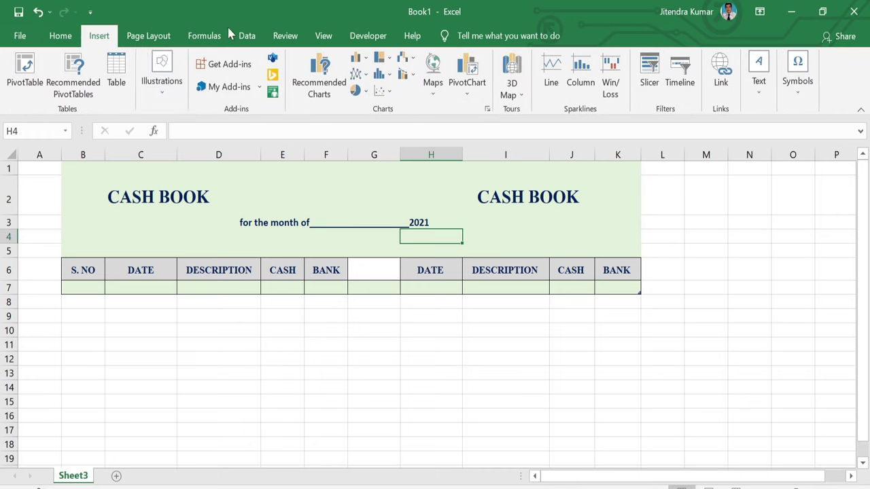
click(163, 97)
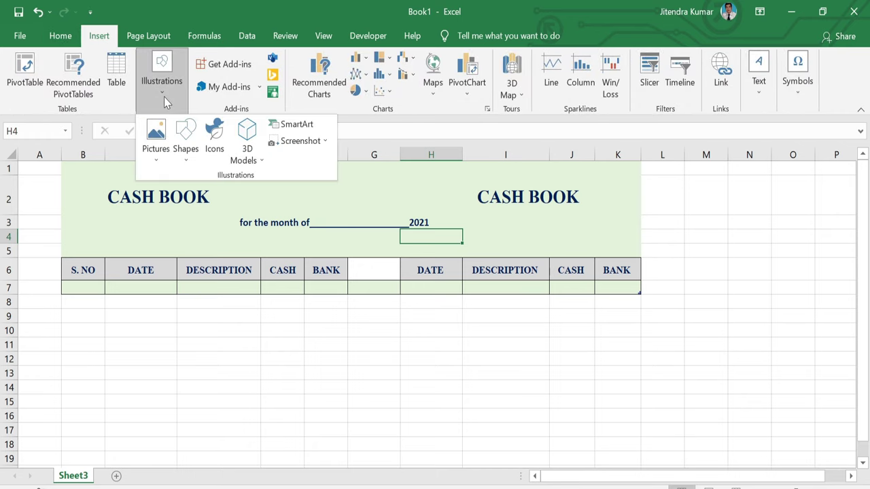
click(186, 142)
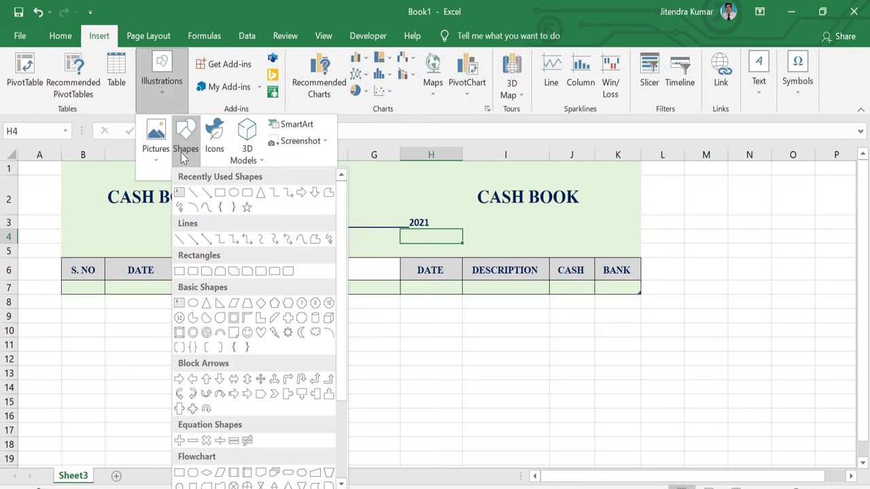
click(180, 193)
drag(296, 176, 391, 199)
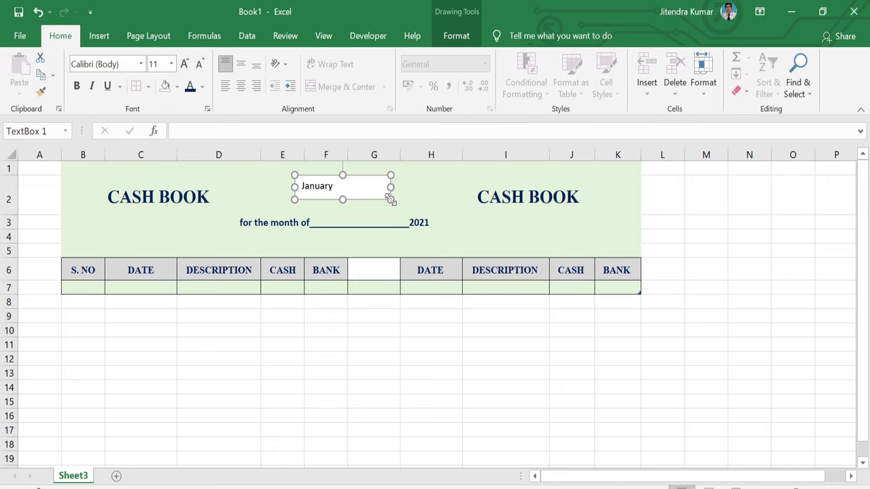
key(ctrl+a)
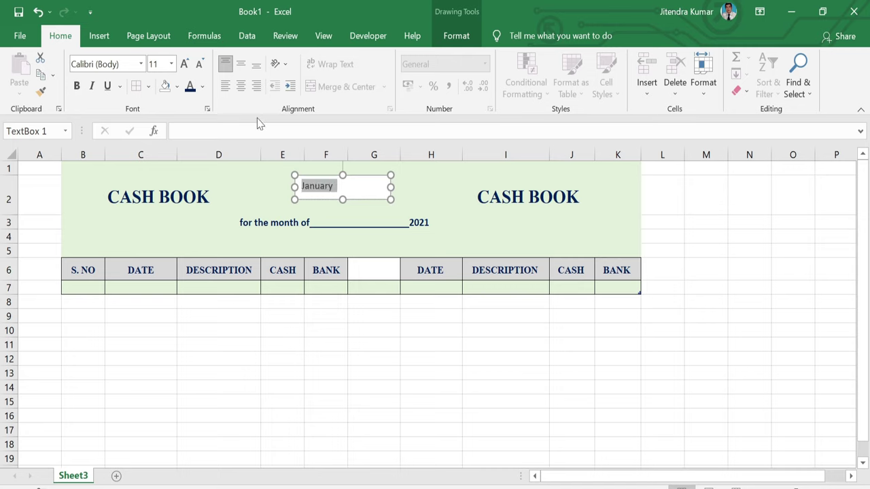
click(190, 86)
click(80, 86)
click(185, 64)
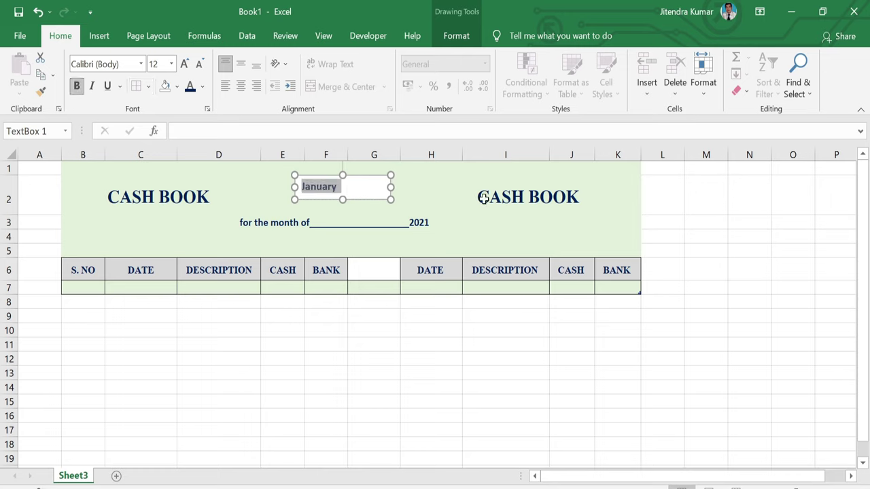
Step: Remove the January box's fill and outline and place it on the month line's blank
click(456, 36)
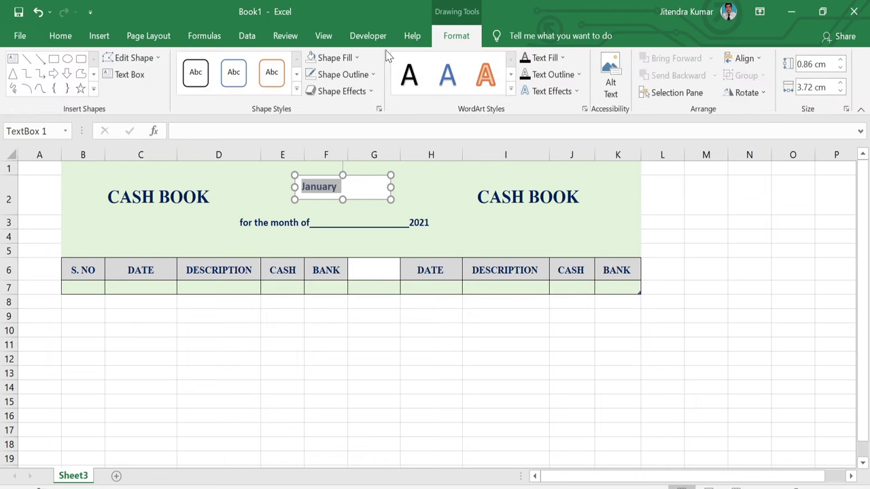
click(358, 60)
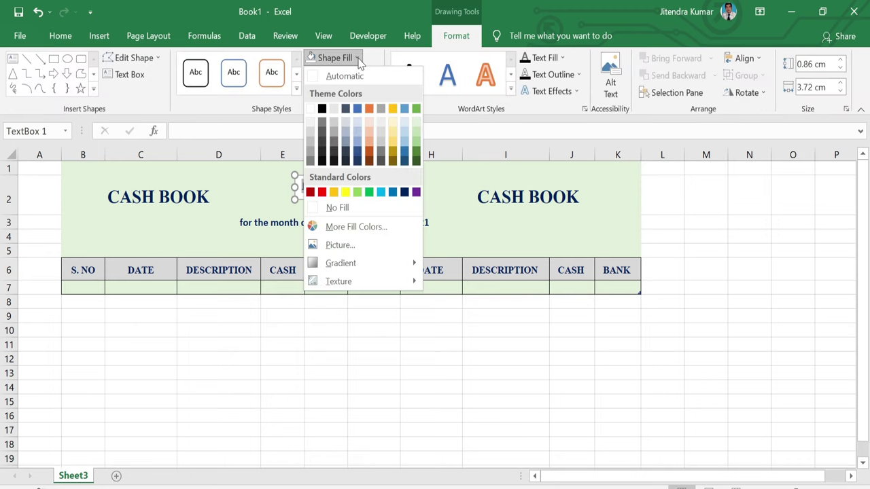
click(334, 208)
click(343, 75)
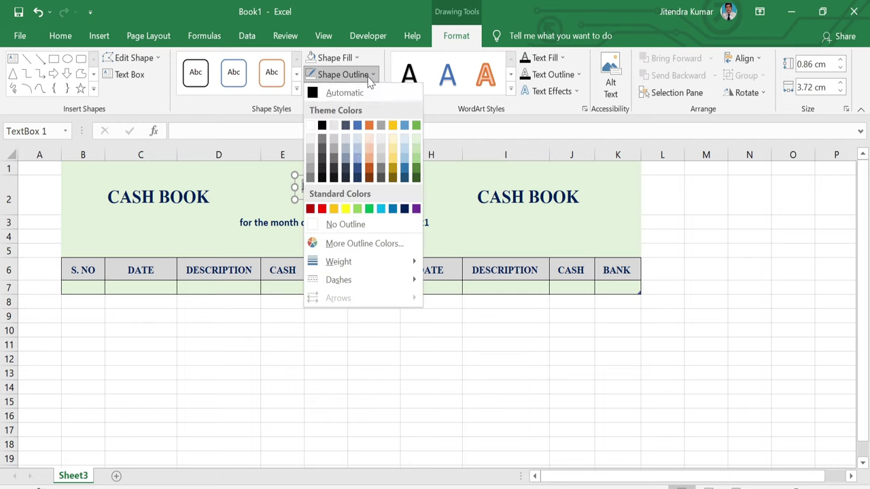
click(345, 225)
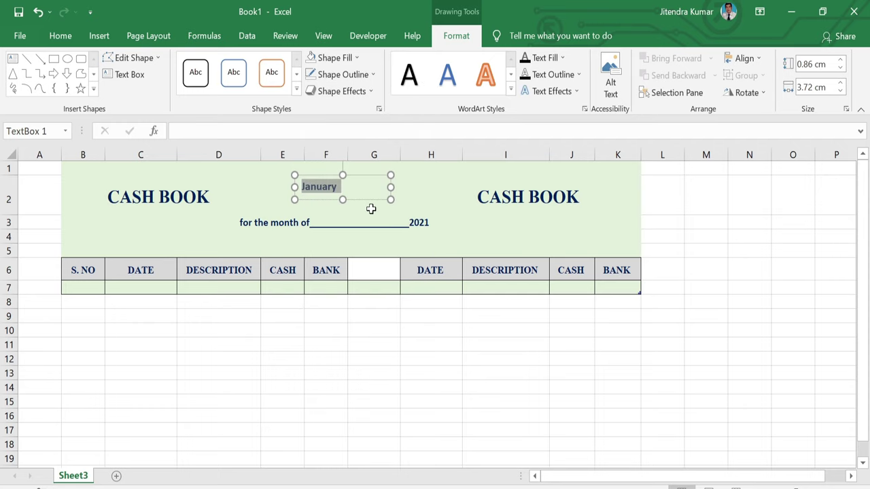
drag(370, 175, 409, 214)
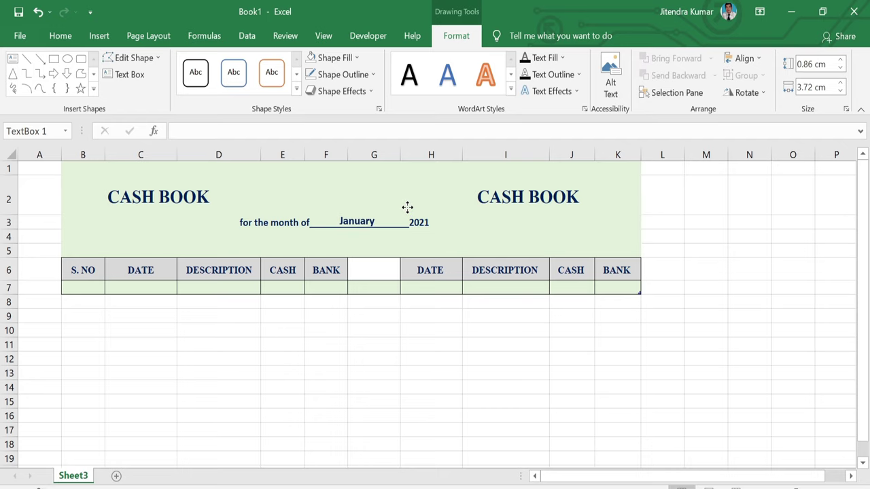
drag(409, 214, 407, 209)
click(476, 234)
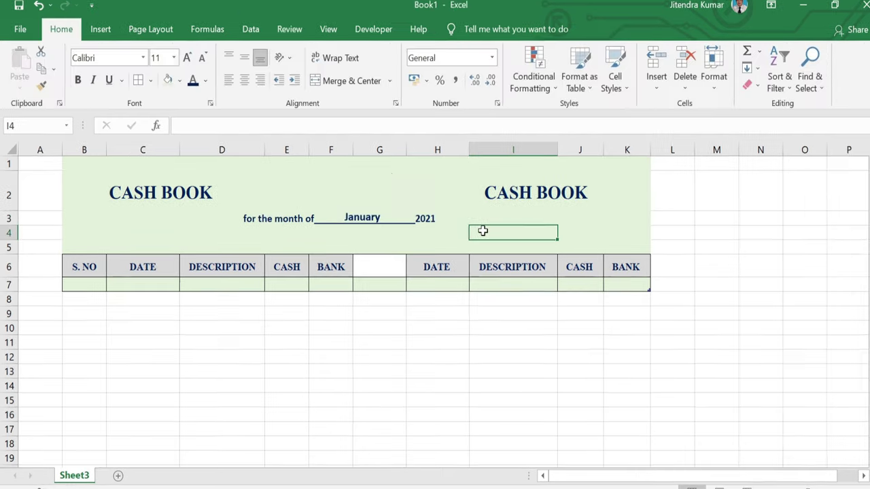
Step: Enter RECEIPTS in C5 as a bold AngsanaUPC label at size 14
click(178, 219)
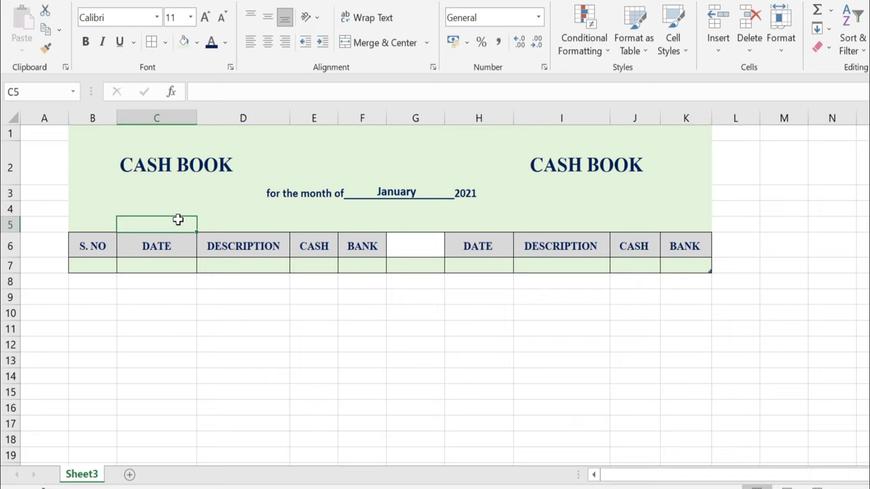
text(RE)
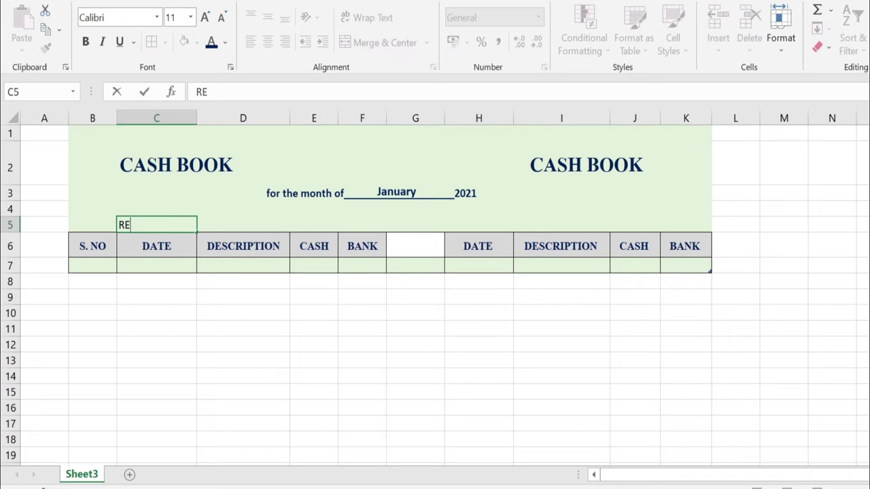
text(CEIPTS)
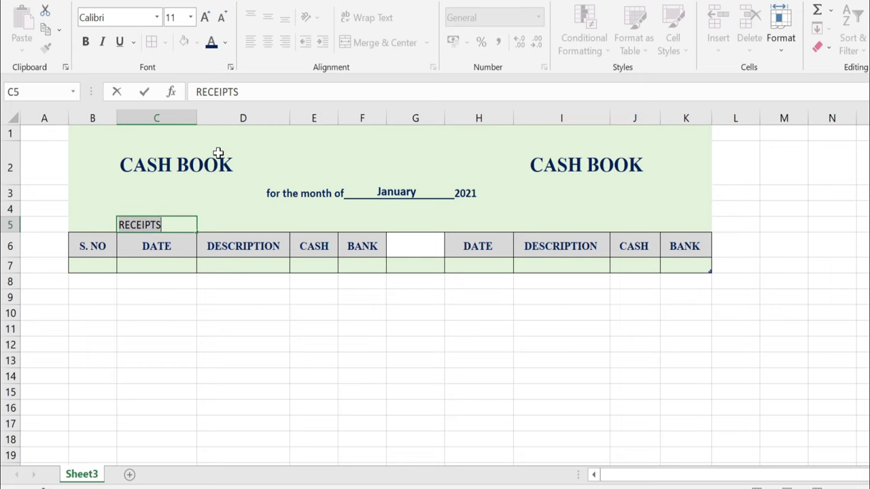
click(157, 17)
click(126, 194)
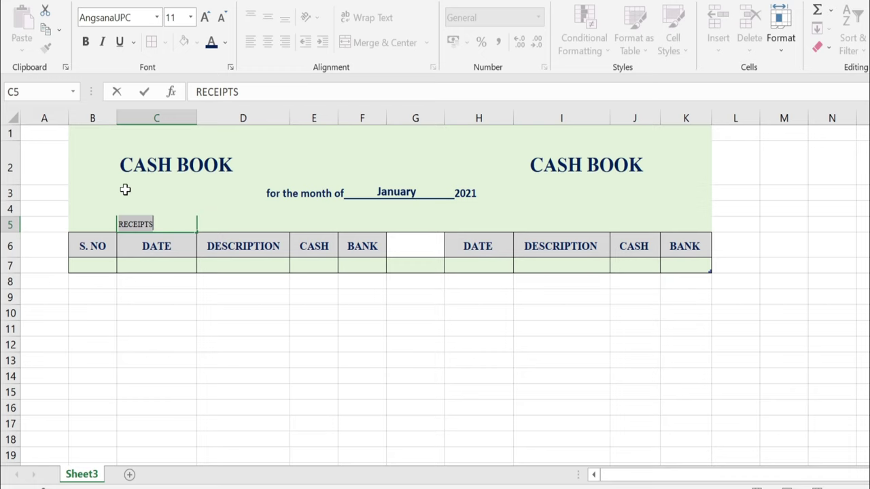
click(86, 42)
click(206, 17)
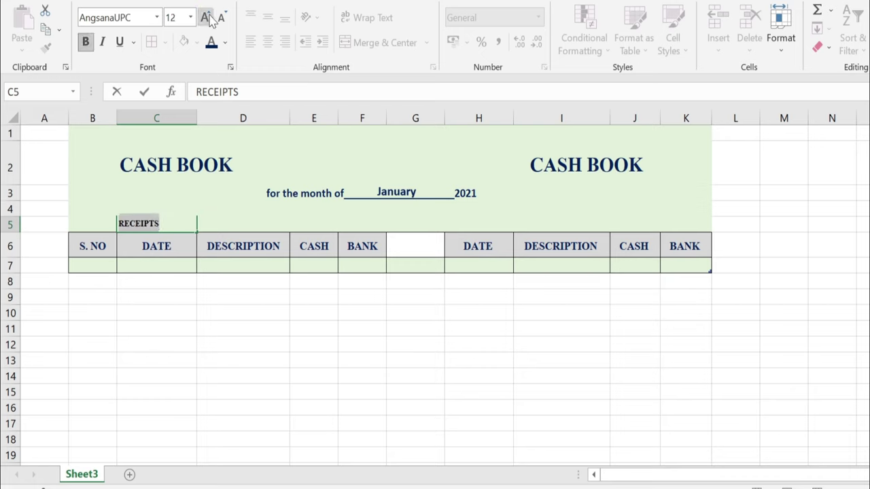
click(206, 18)
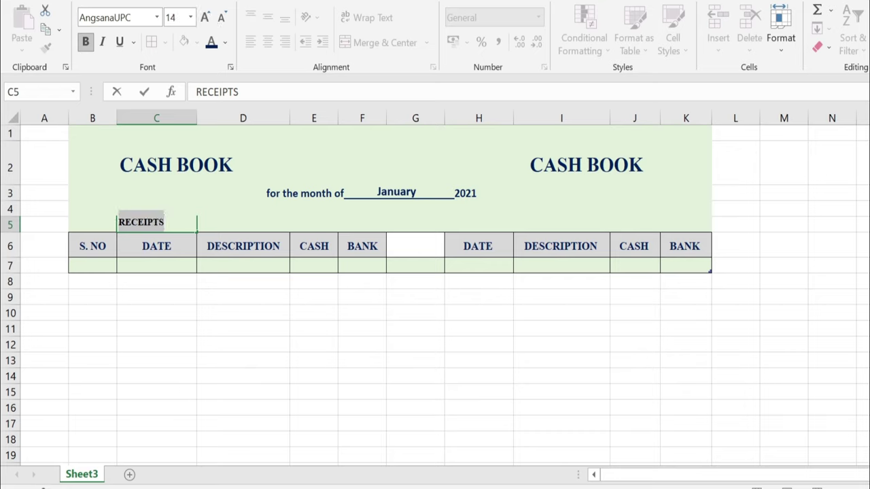
Step: Colour the RECEIPTS label dark blue and copy it
click(226, 43)
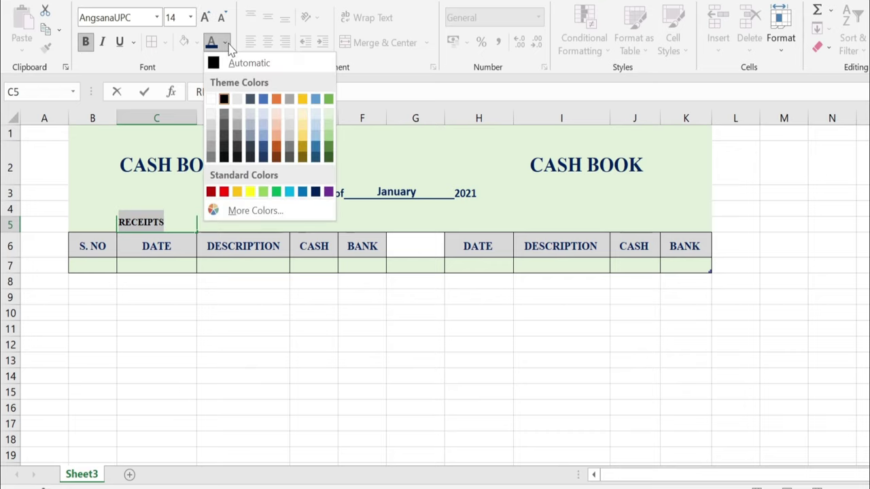
click(317, 192)
click(249, 211)
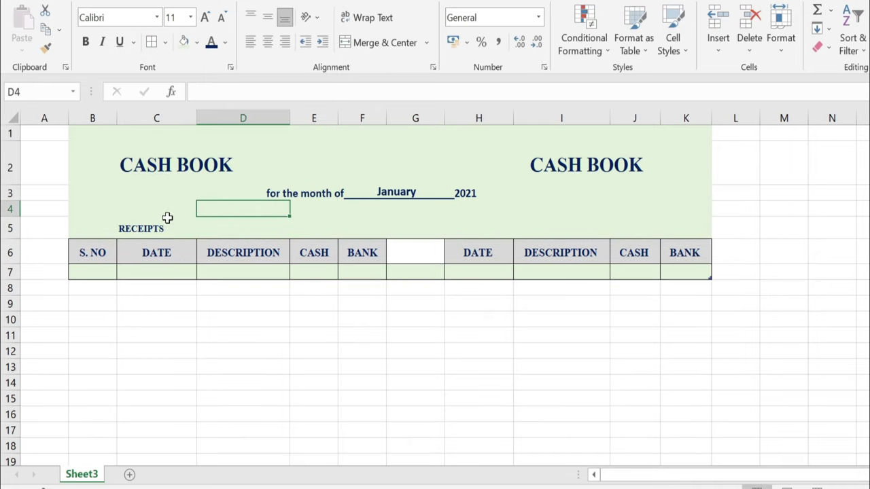
click(134, 226)
key(ctrl+c)
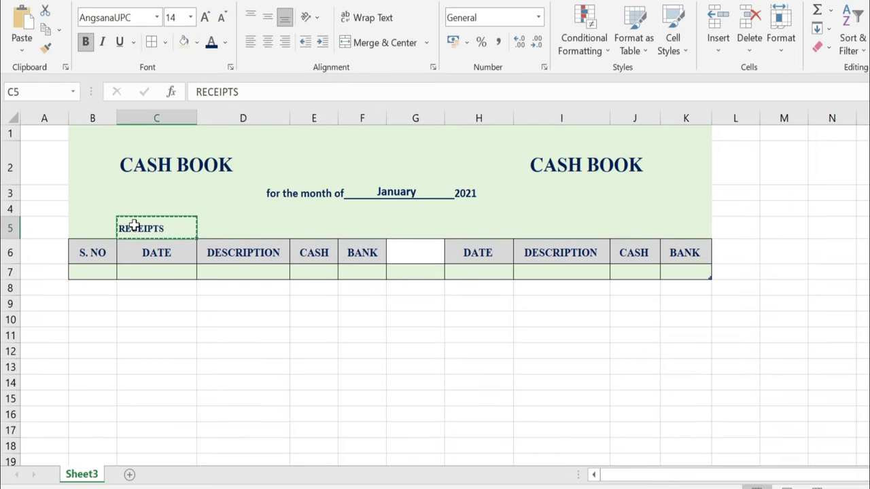
Step: Paste the formatted label into I5 and change its text to PAYMENTS
click(605, 227)
key(ctrl+v)
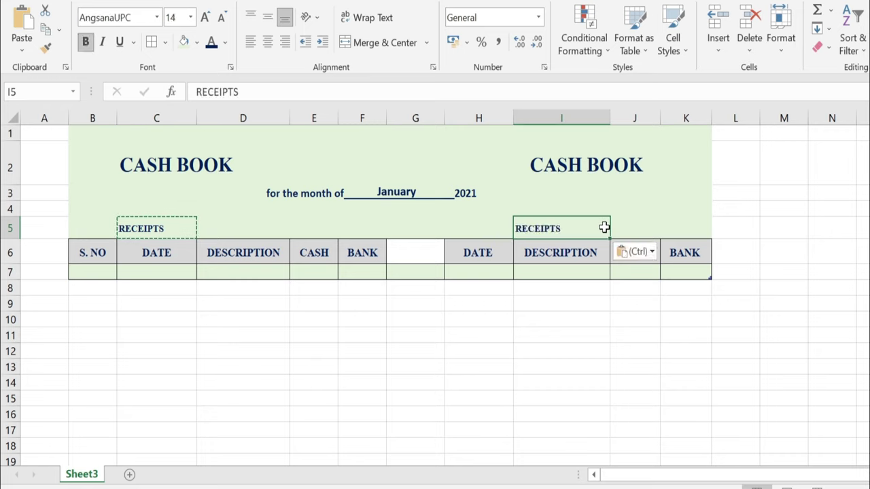
key(Escape)
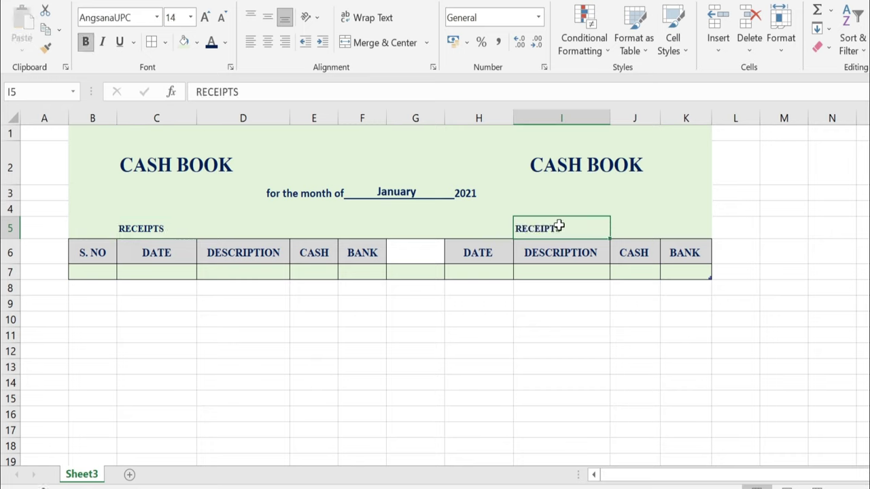
double_click(561, 225)
key(BackSpace)
key(BackSpace)
key(BackSpace)
key(BackSpace)
key(BackSpace)
key(BackSpace)
key(BackSpace)
text(p)
key(BackSpace)
text(PAYMENTS)
key(Return)
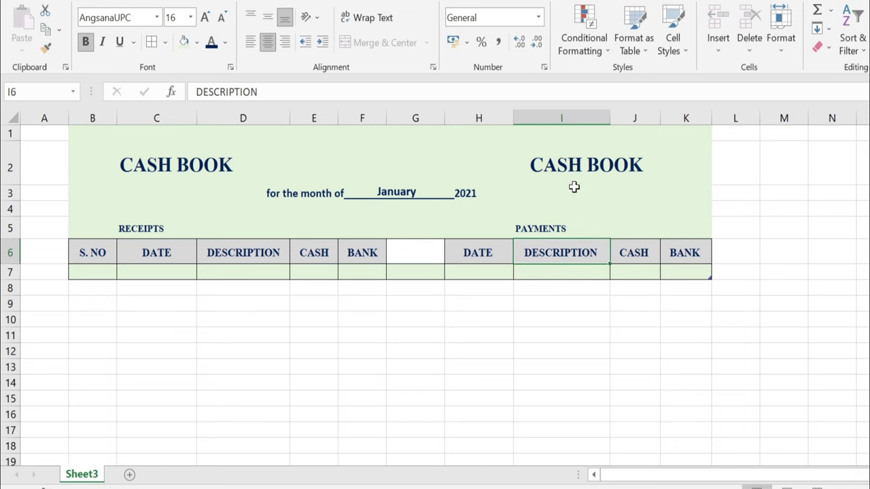
Step: Fill header cell G6 light green and narrow column G into a slim divider
click(423, 251)
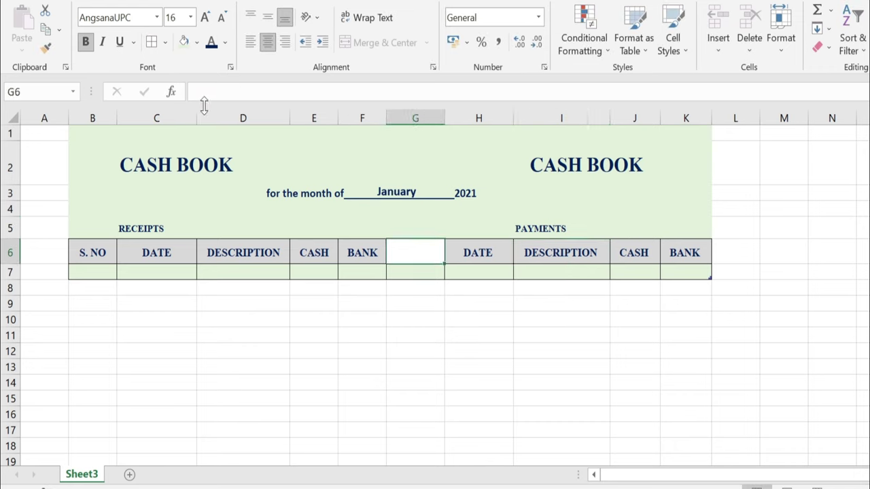
click(182, 42)
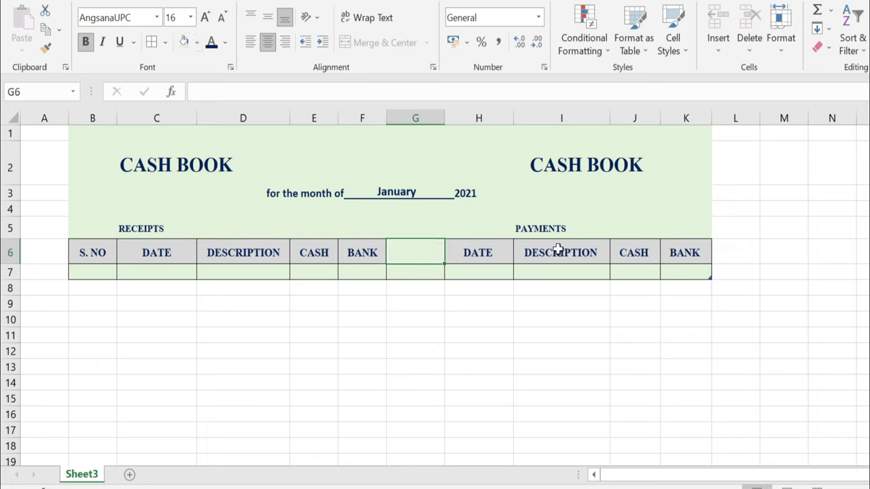
click(640, 216)
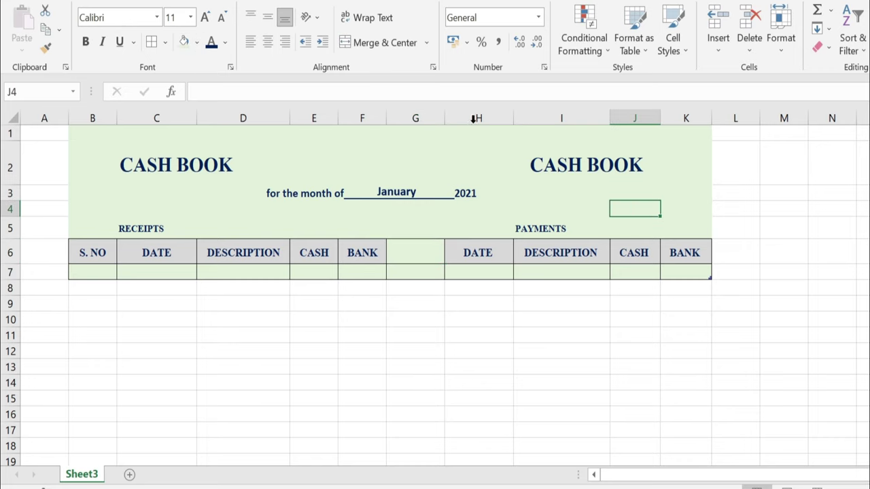
drag(445, 111, 407, 113)
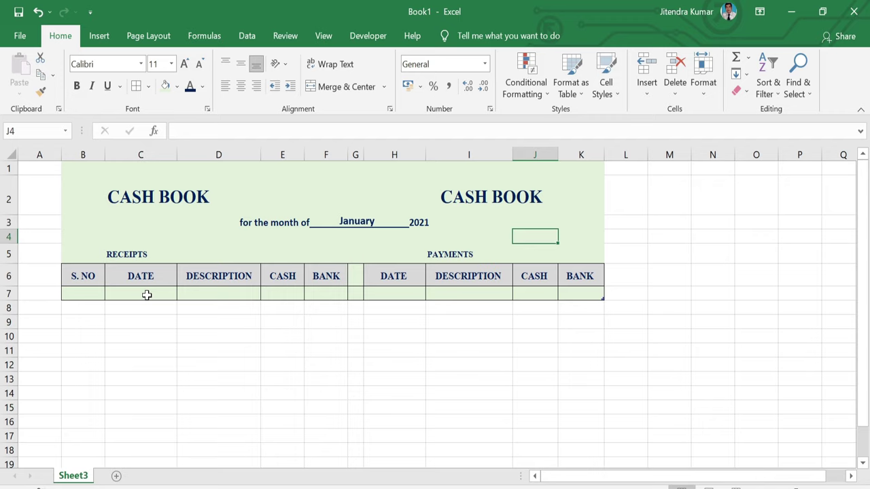
click(95, 294)
text(=)
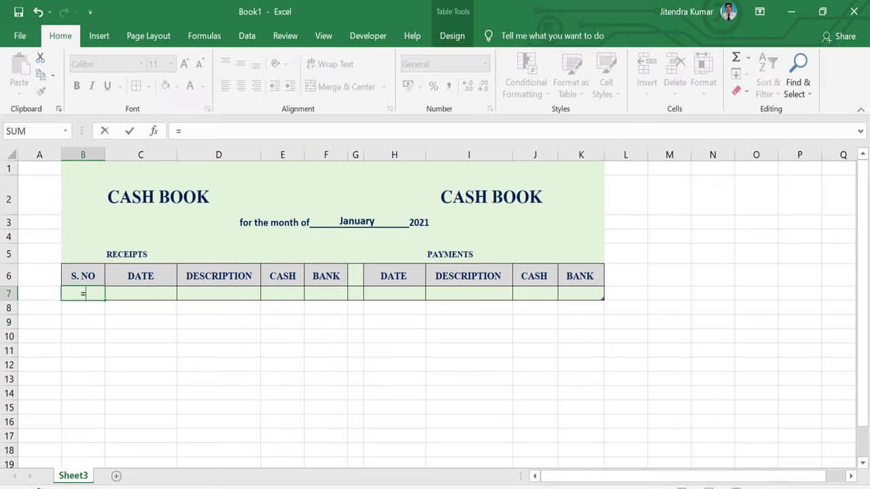
text(IF)
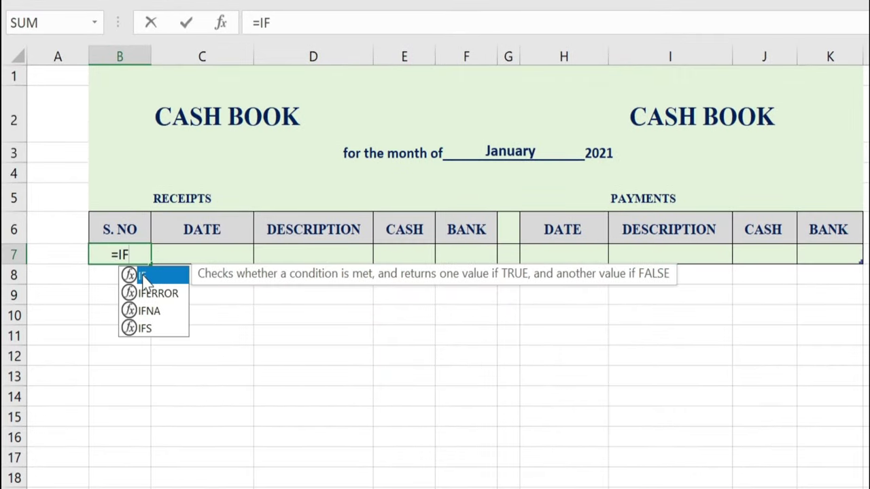
double_click(144, 278)
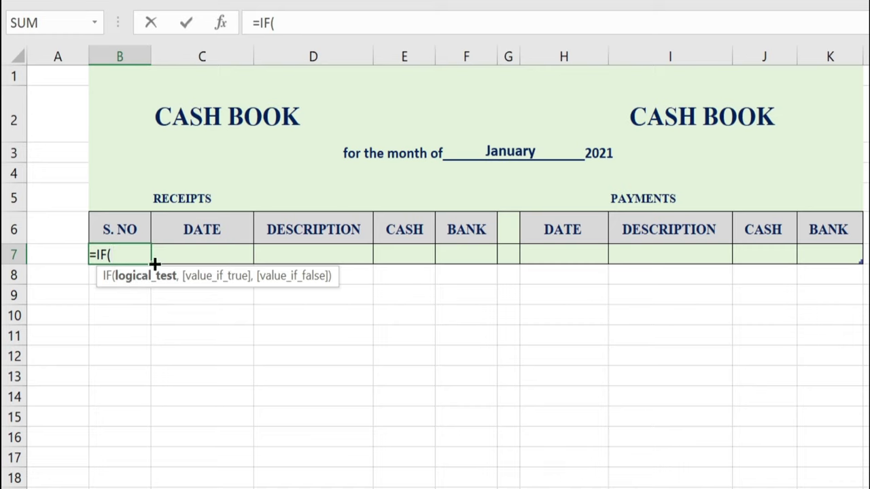
click(196, 257)
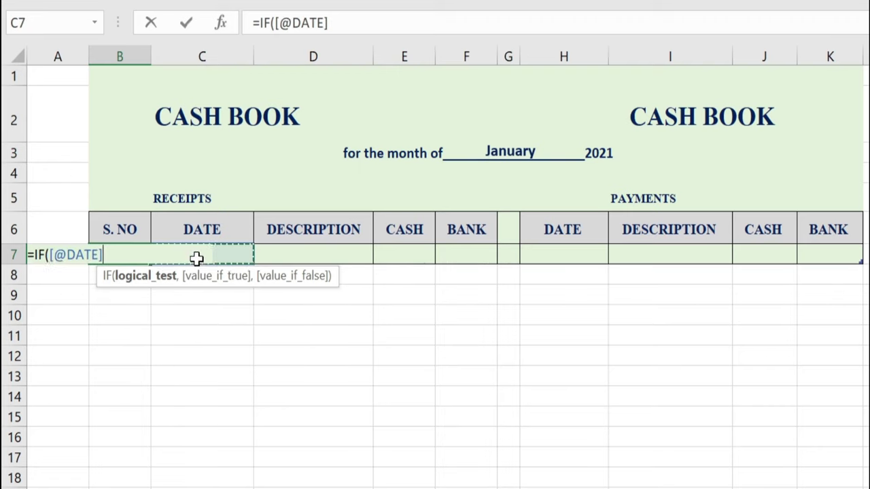
text(=)
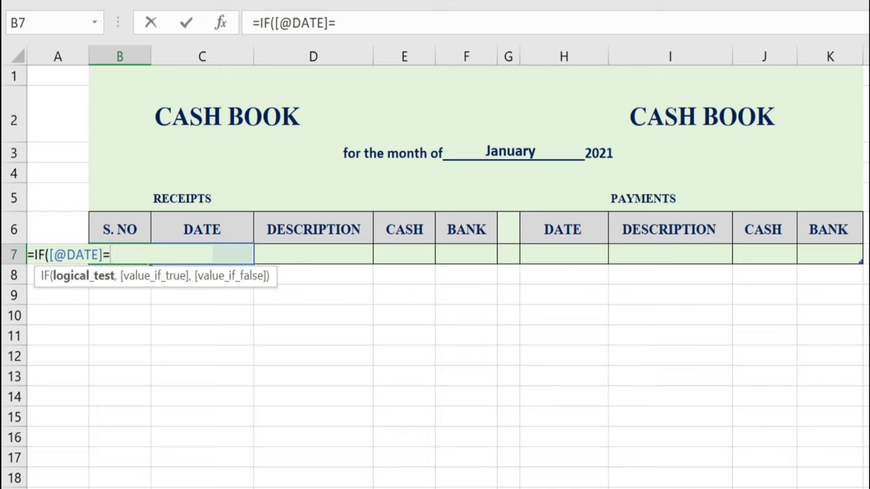
text("")
text(,)
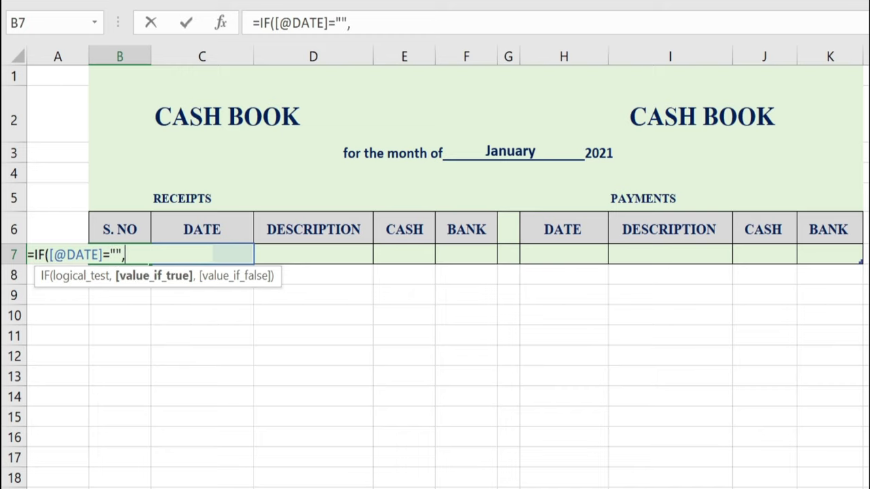
text("")
text(,)
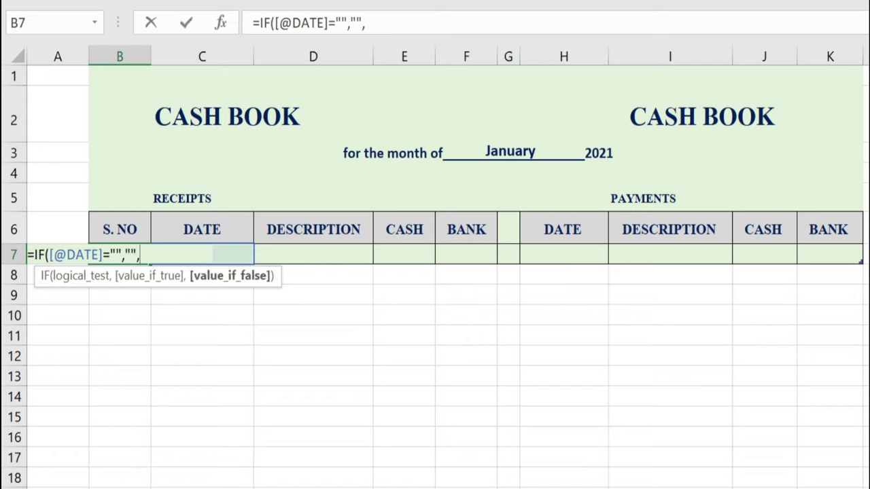
text(RO)
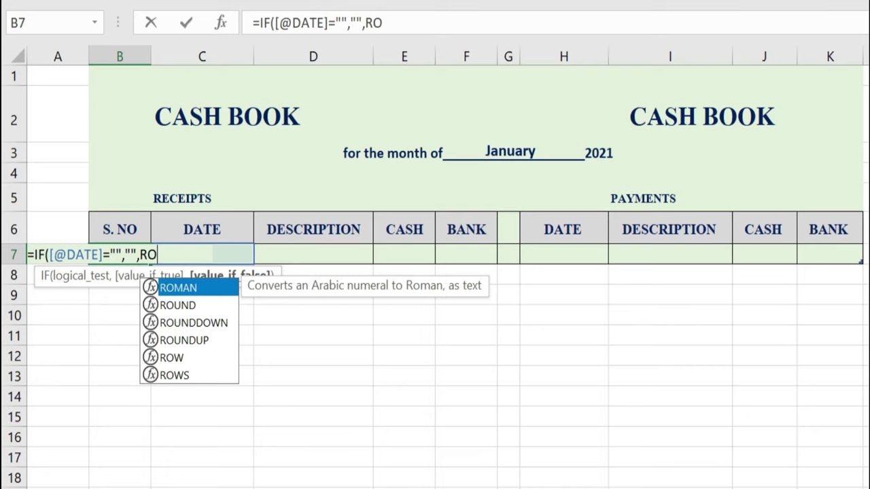
text(WS)
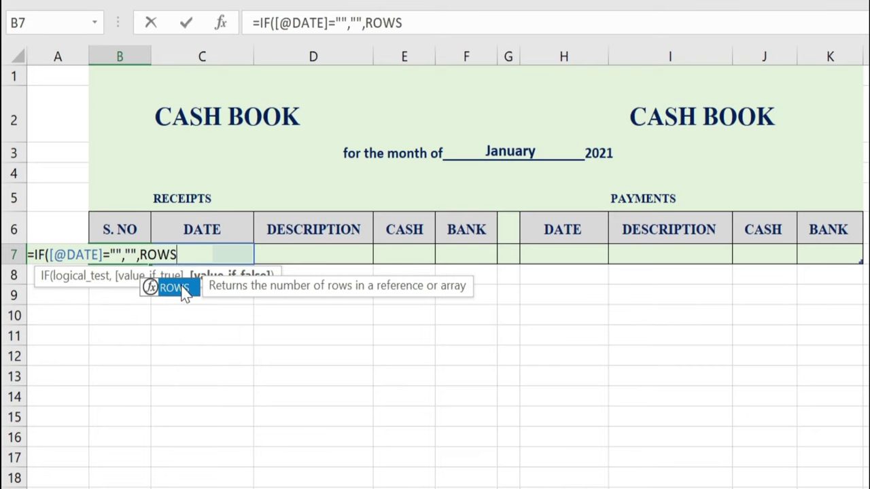
double_click(178, 288)
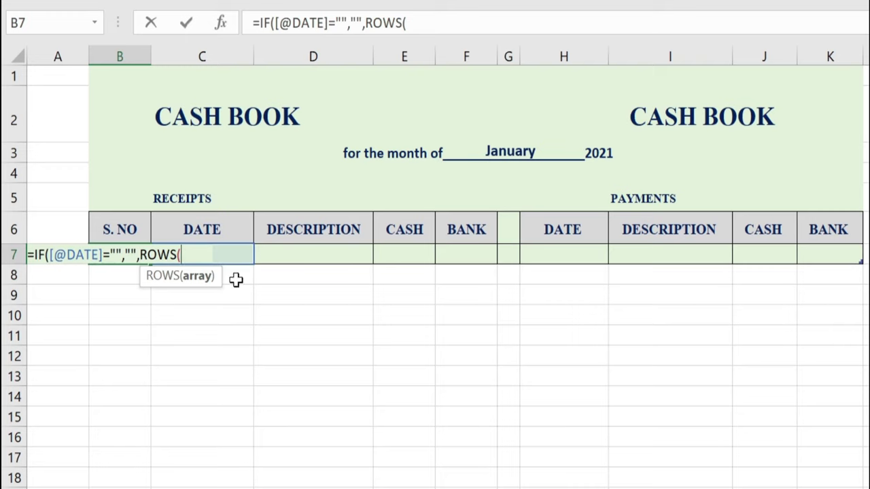
text(A7)
key(F4)
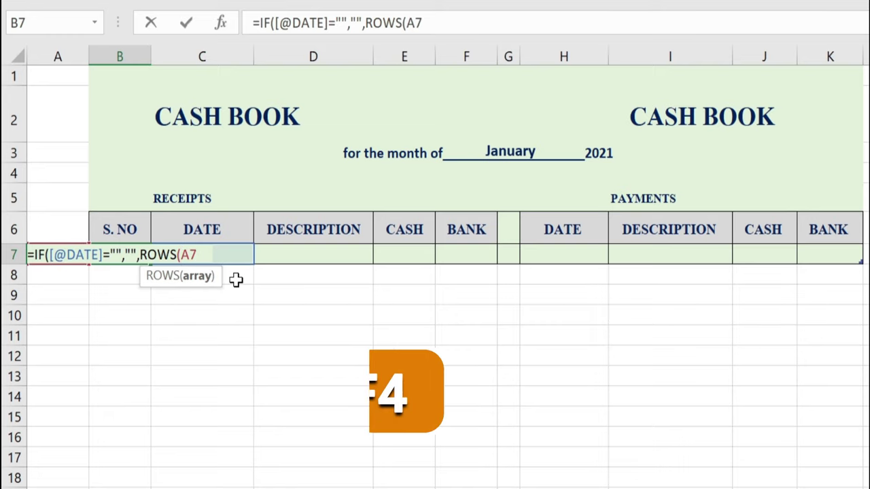
key(F4)
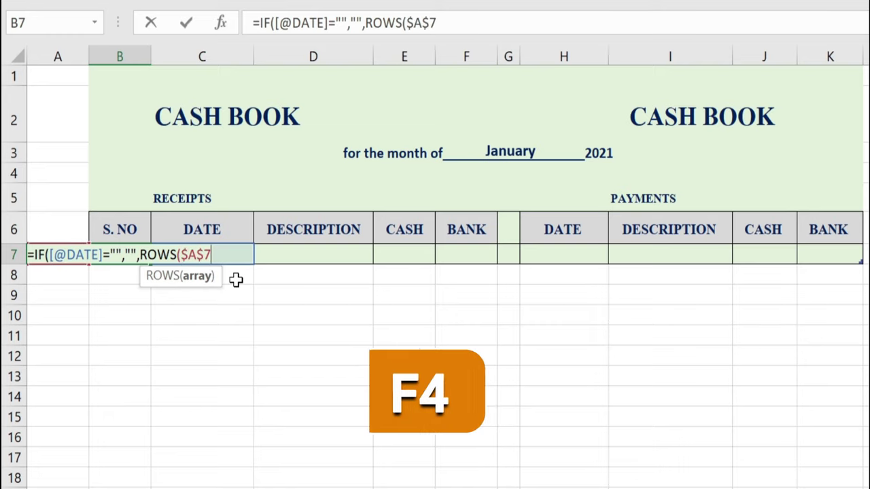
text(:)
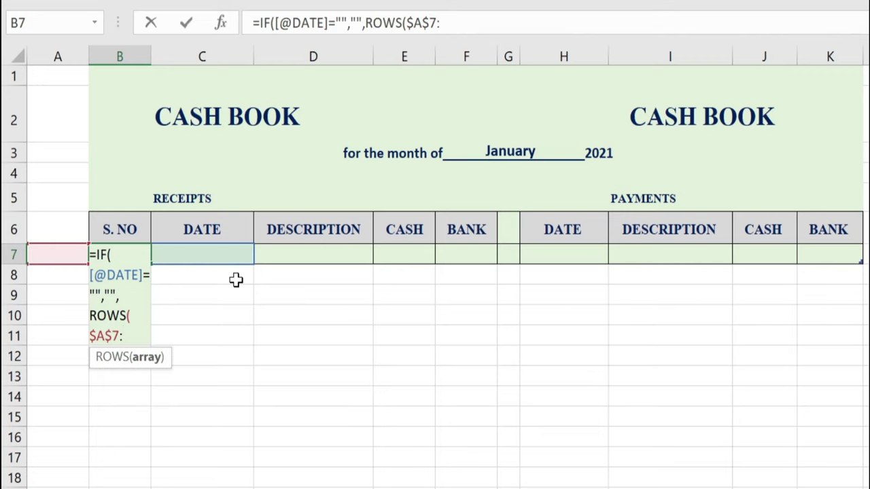
text(A7))
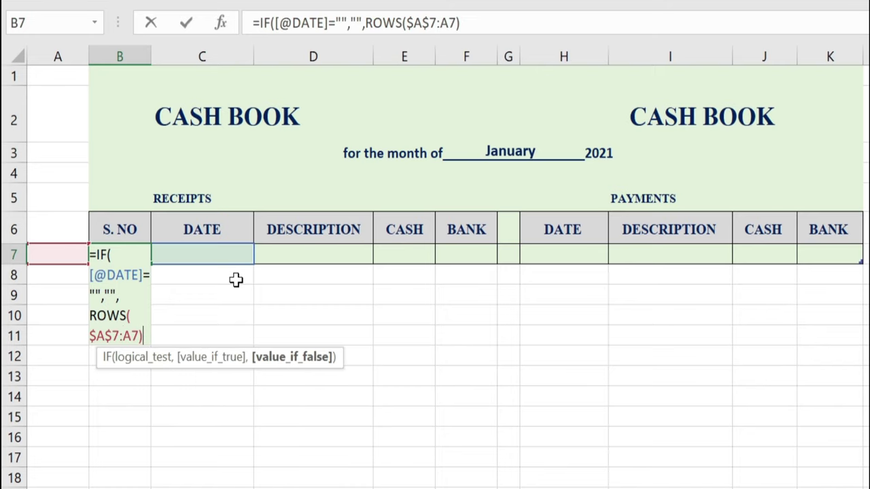
text())
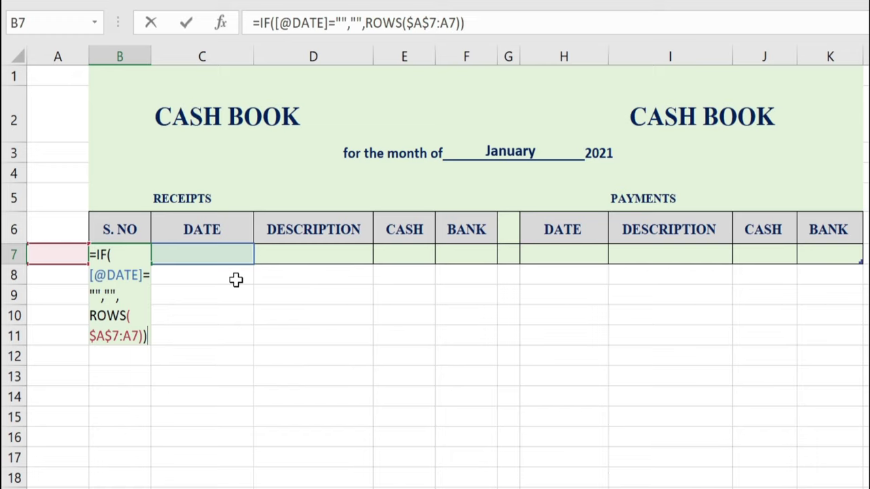
key(Return)
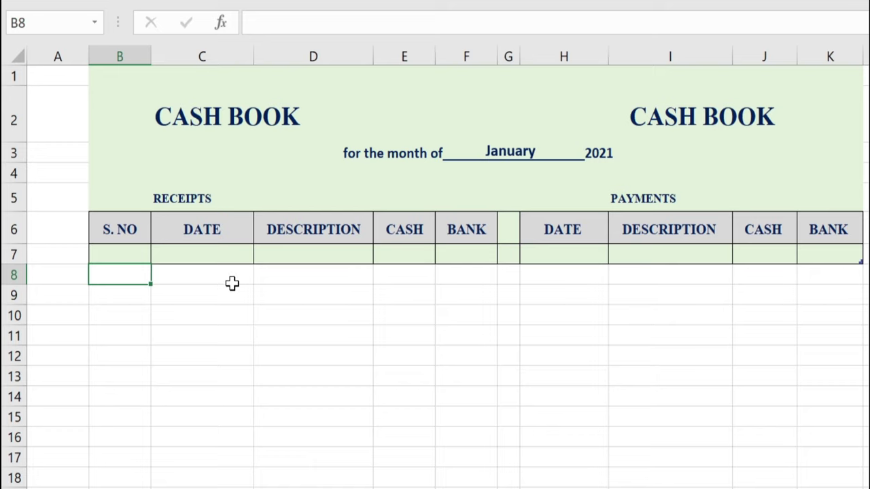
Step: Enter date 1-1-21 and description 'To Openingn Balance' in row 7, widening column D
click(234, 255)
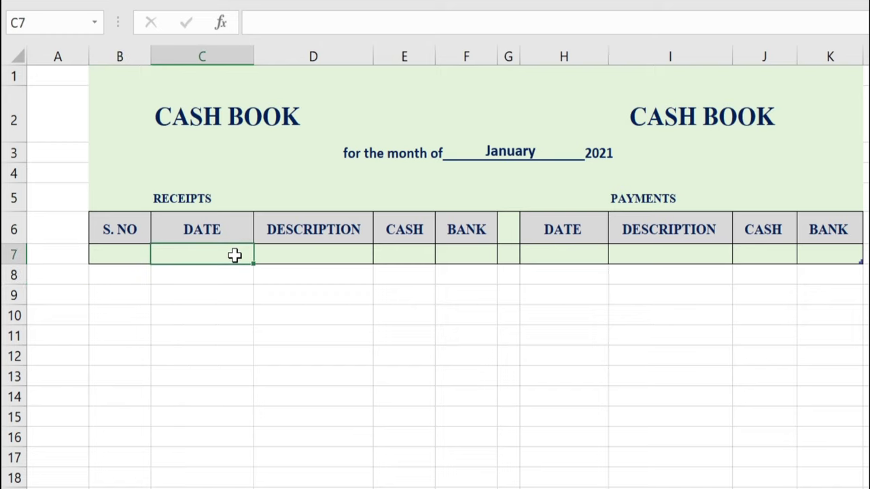
text(1-1-21)
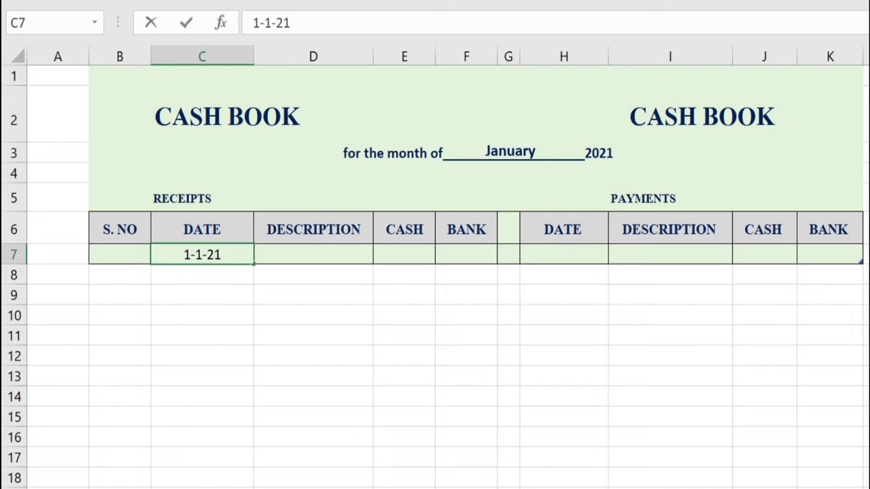
key(Return)
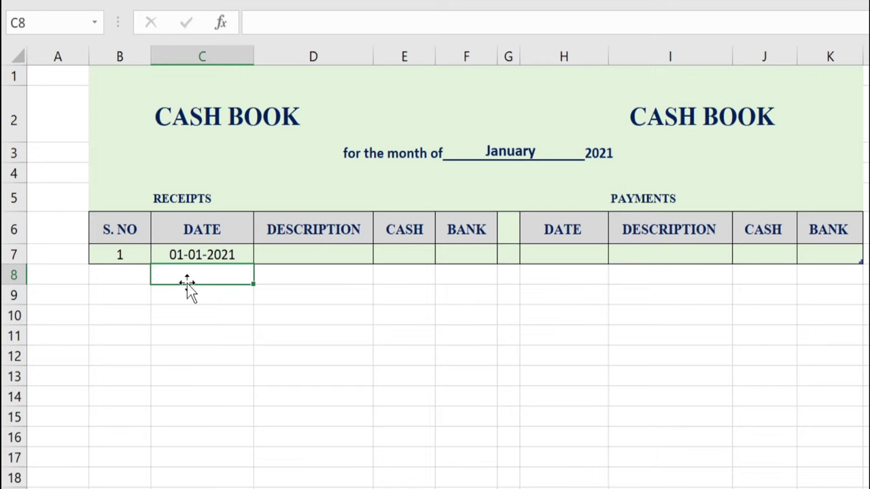
click(344, 258)
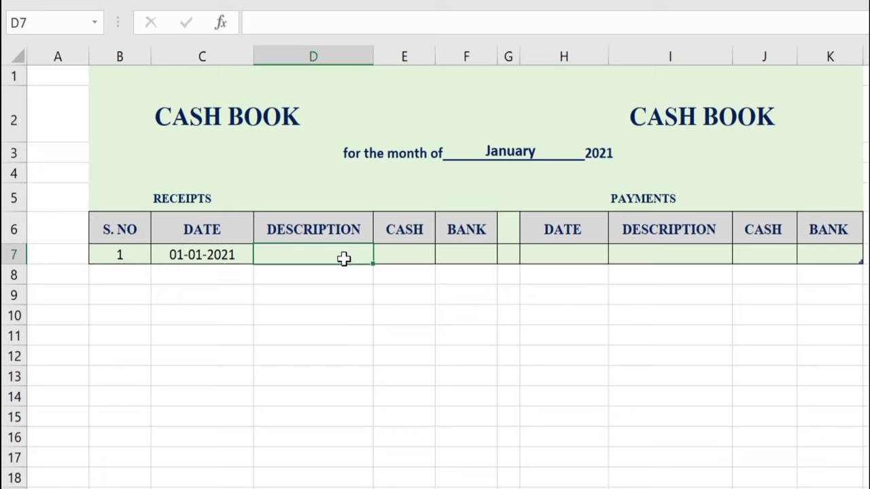
text(t)
key(BackSpace)
text(To )
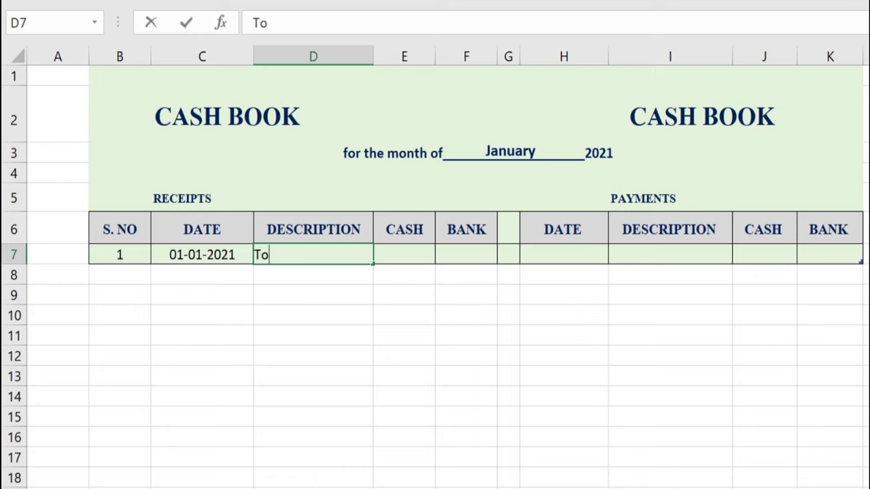
text(Openingn Bala)
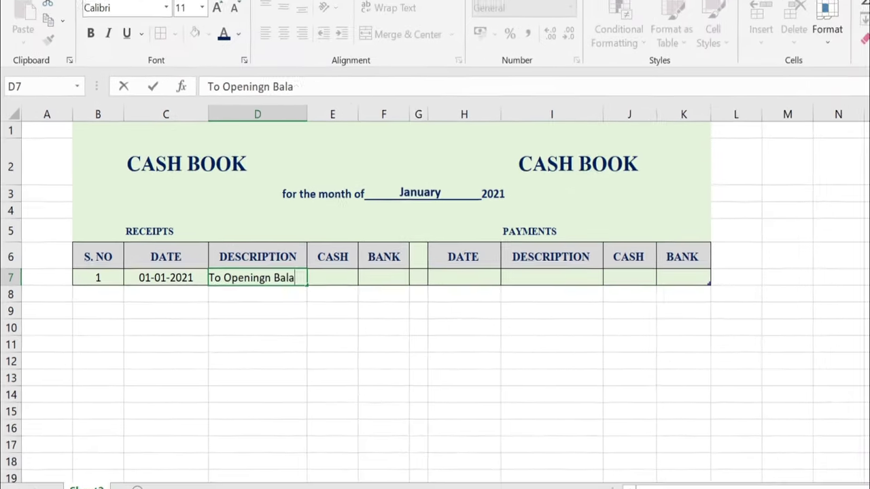
text(nce)
key(Return)
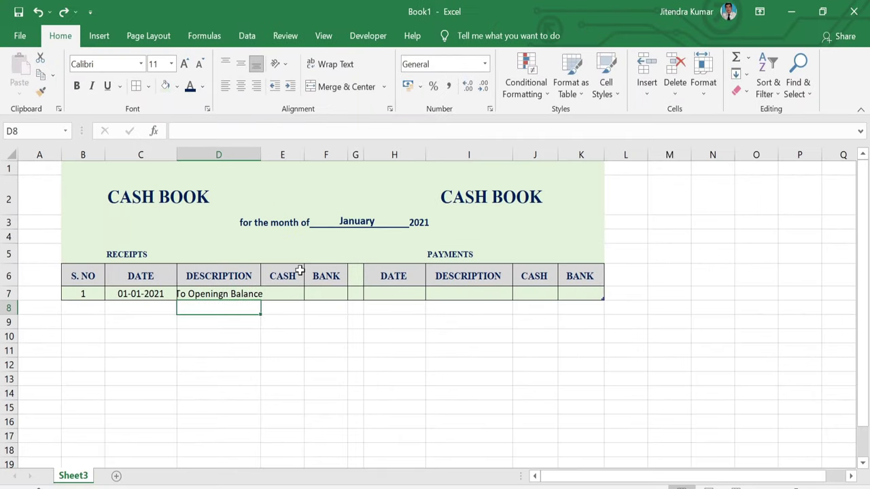
drag(263, 151, 278, 155)
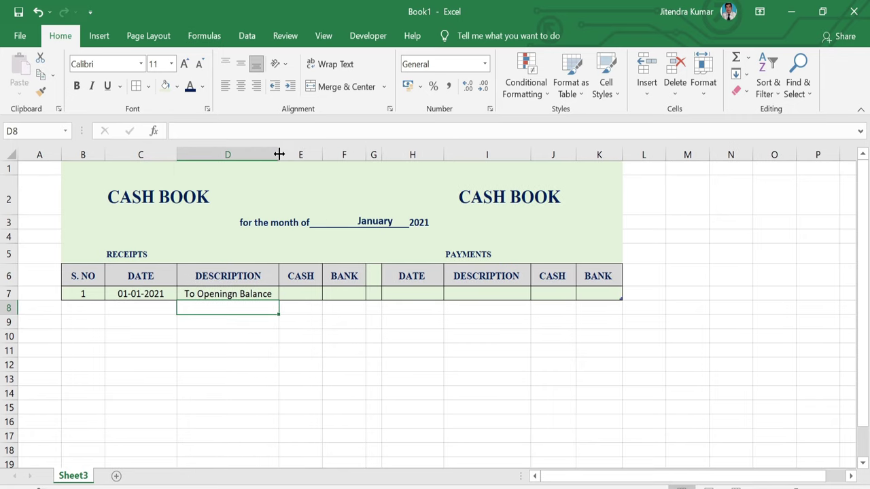
Step: Enter the opening amounts: 50000 cash in E7 and 80000 bank in F7
click(302, 293)
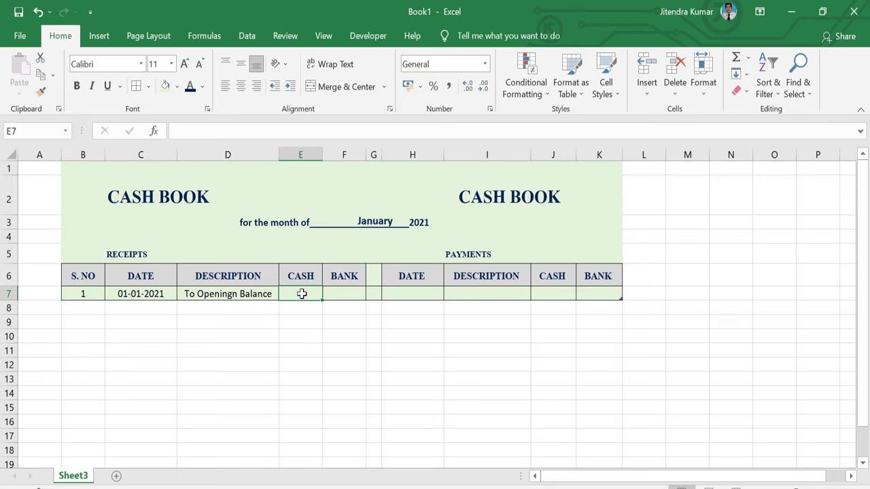
text(50000)
key(Tab)
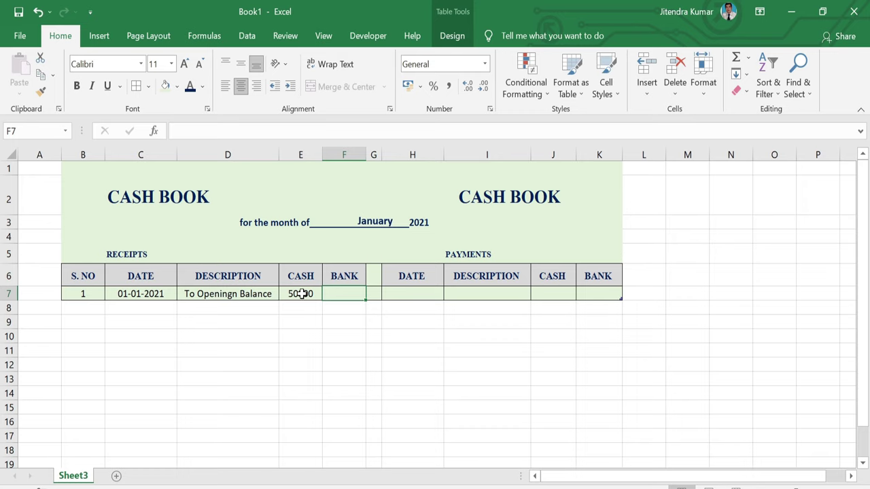
text(80000)
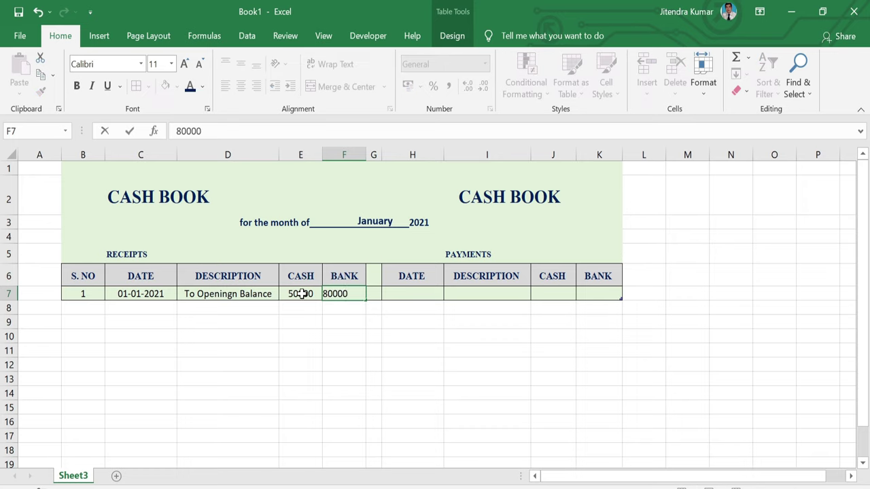
drag(301, 293, 339, 296)
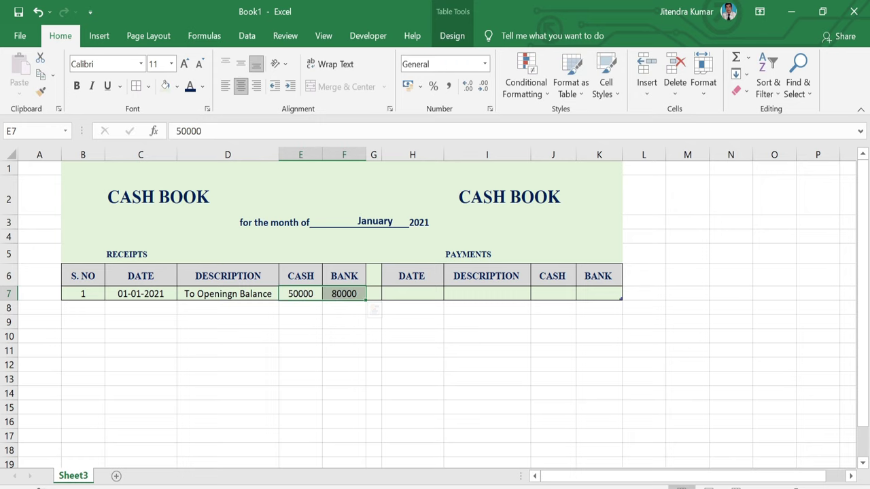
Step: Apply Comma Style to receipt amounts E7:F7 and payment cells J7:K7
click(452, 92)
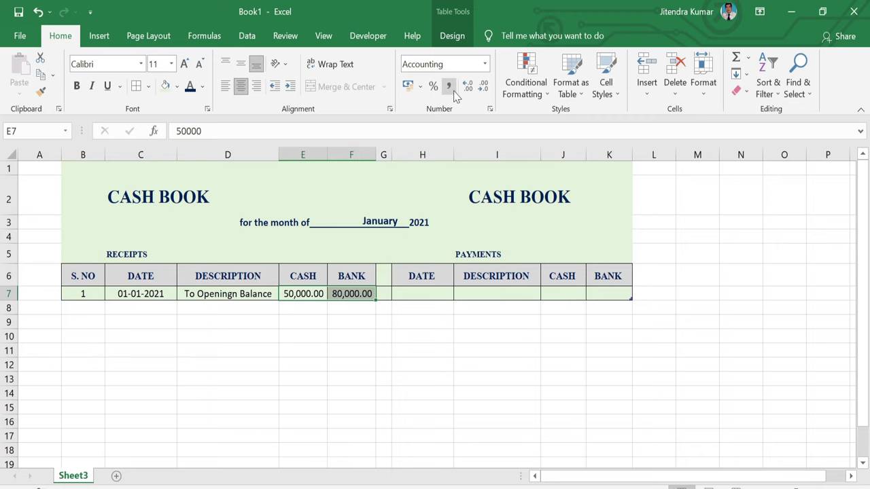
drag(563, 292, 605, 291)
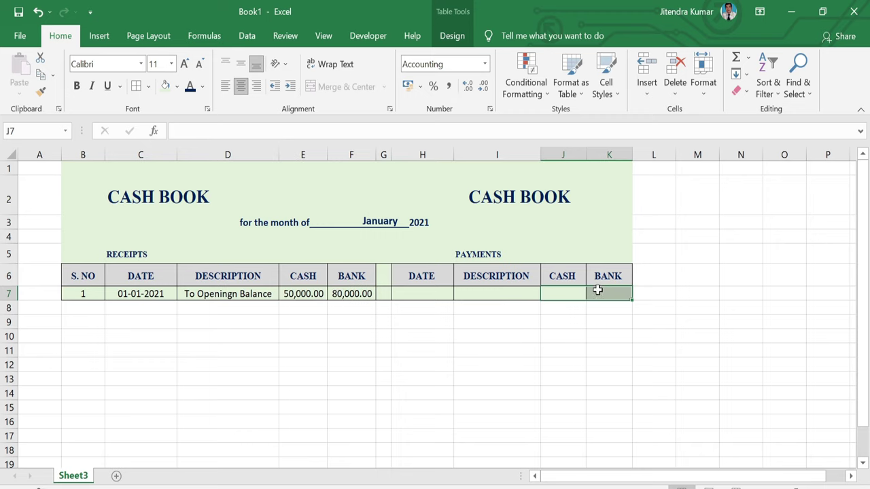
click(450, 89)
click(117, 307)
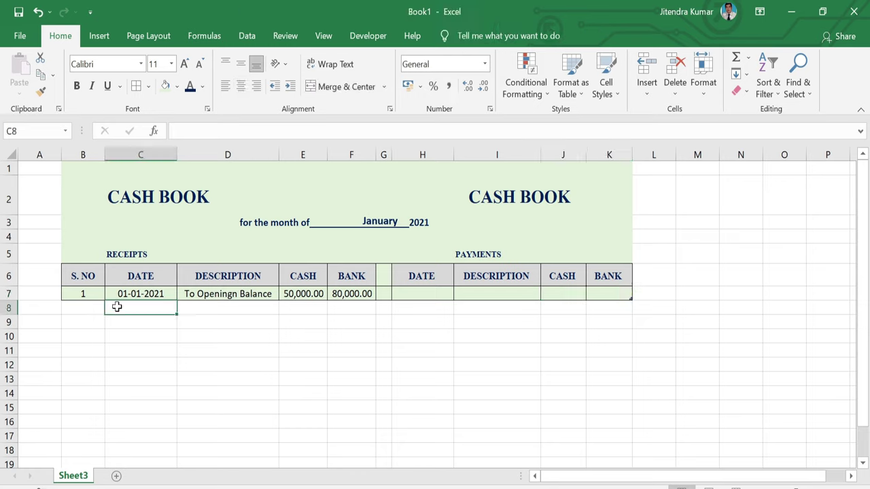
Step: Enter receipt row 8: date 1-1-21, 'To Cheque', 1000 in the bank column
text(1-1-21)
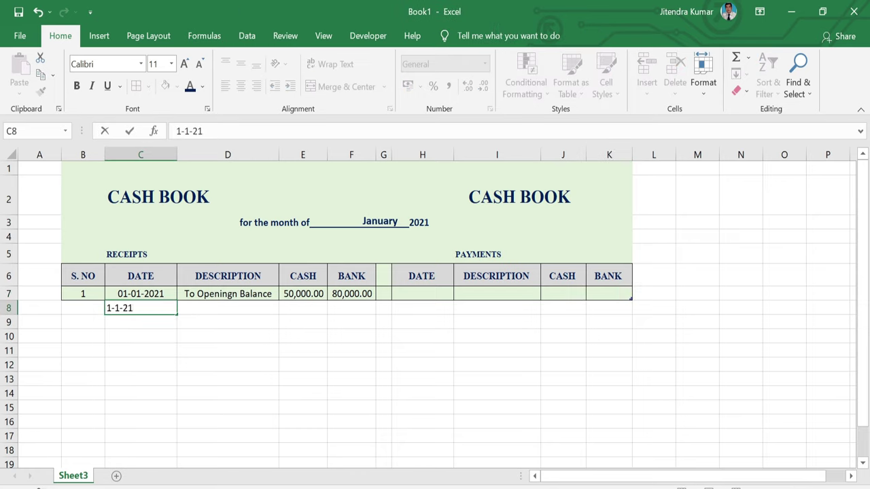
key(Return)
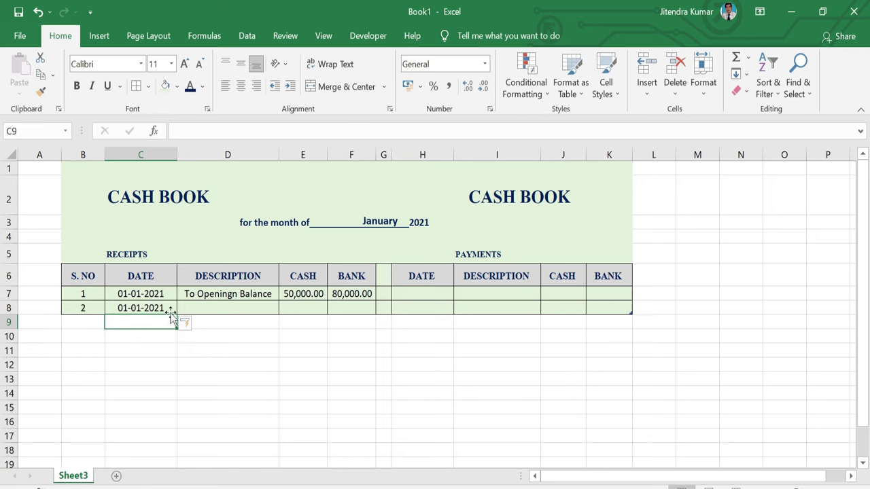
click(210, 307)
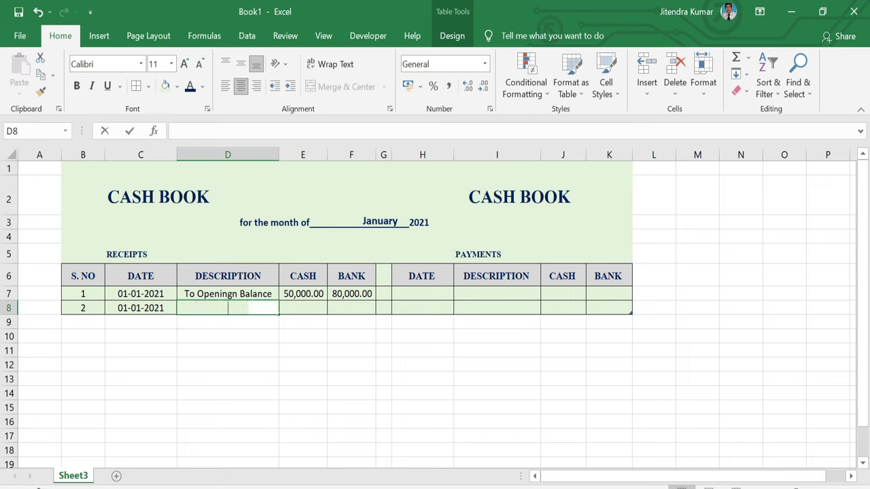
text(To Cheque)
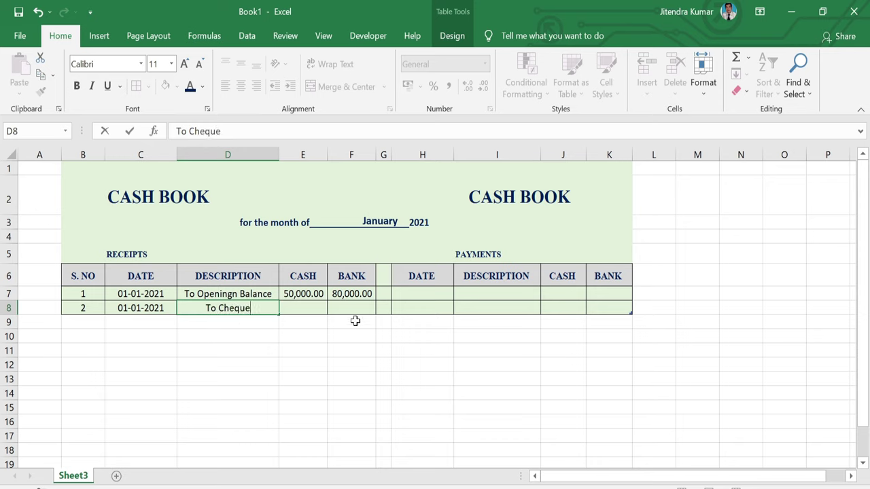
click(358, 309)
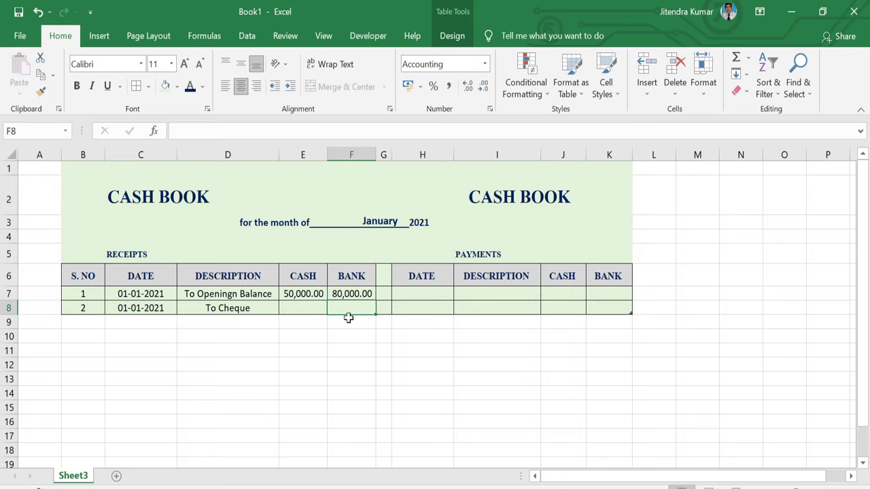
text(1000)
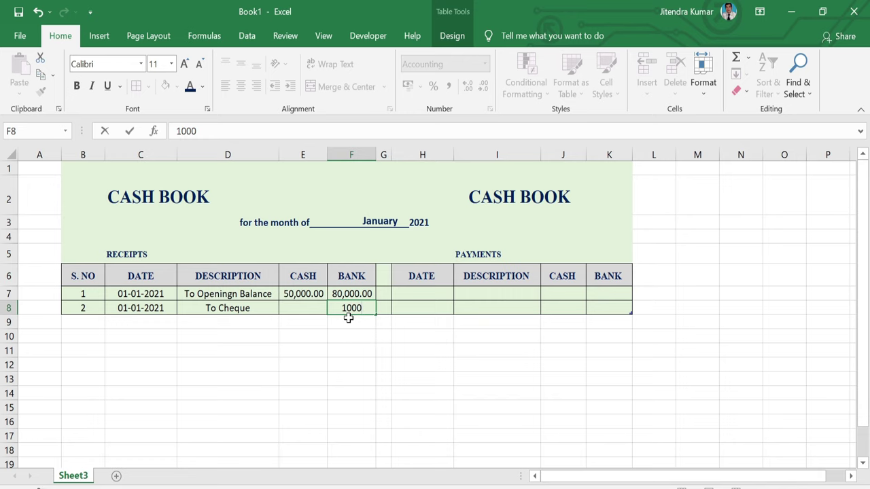
key(Return)
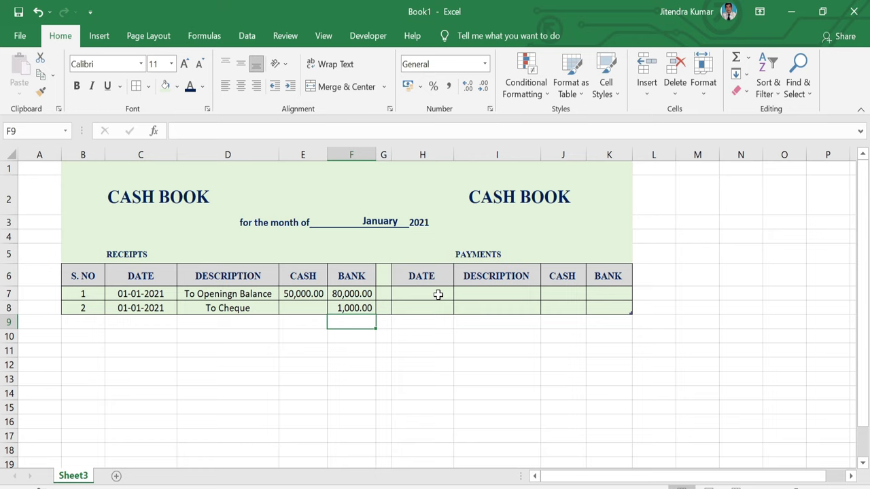
Step: Record the first payment: date 2-1-21, 'By Salary', 5000 in cash
click(438, 294)
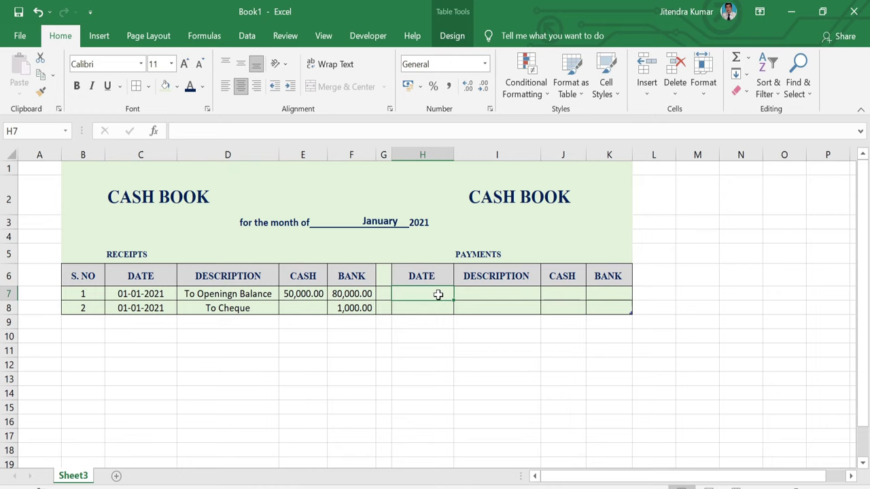
text(2-1-21)
key(Return)
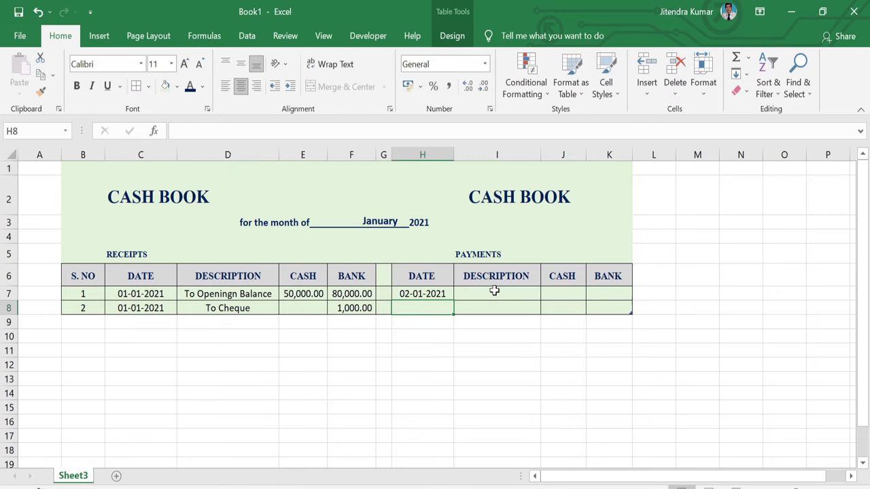
click(494, 291)
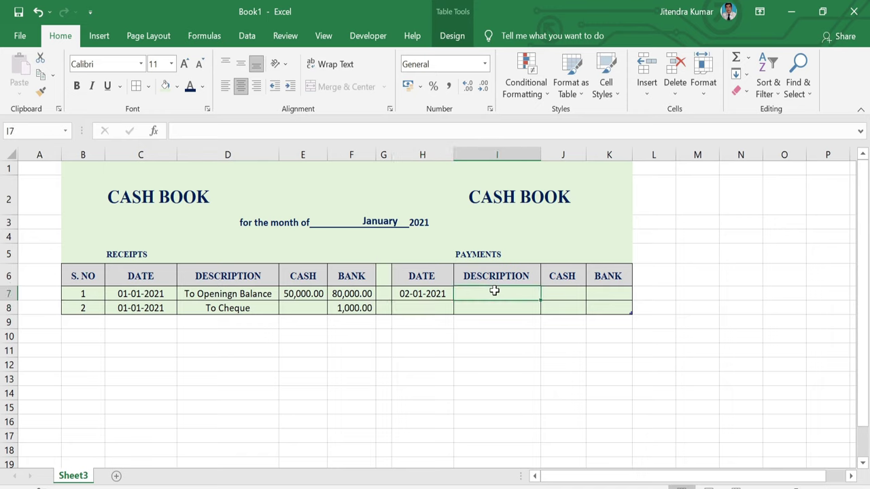
text(By )
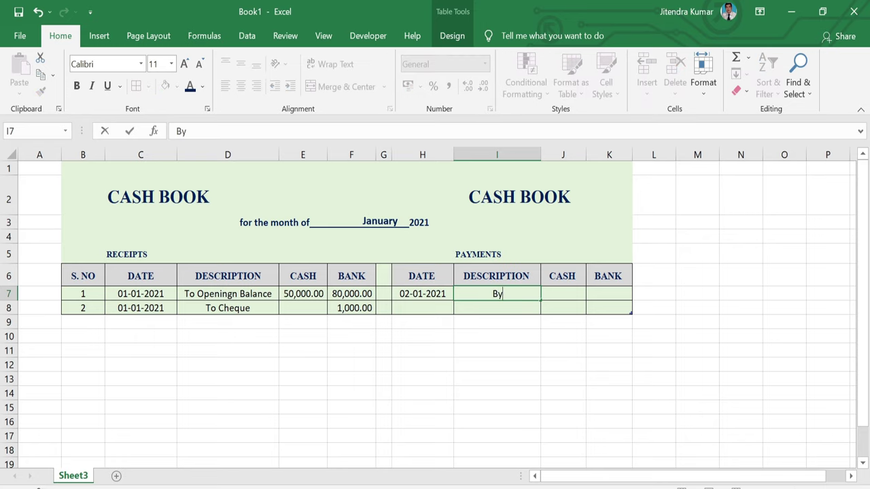
text(Salary)
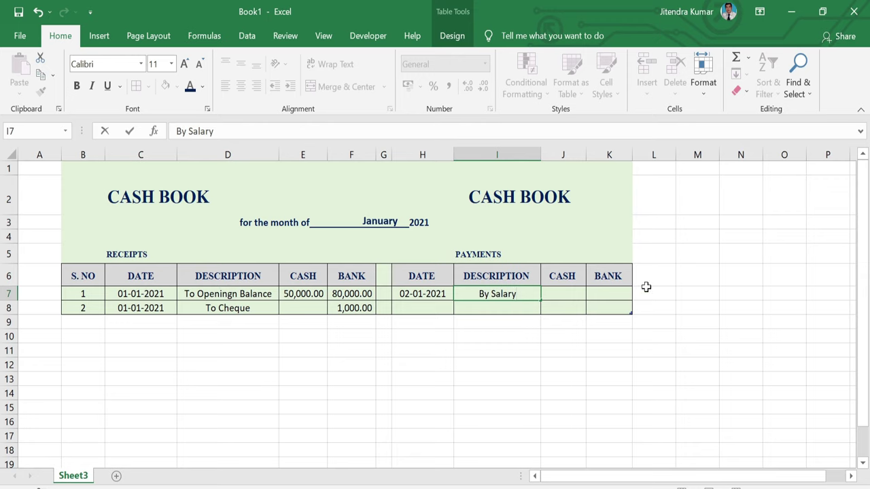
click(561, 296)
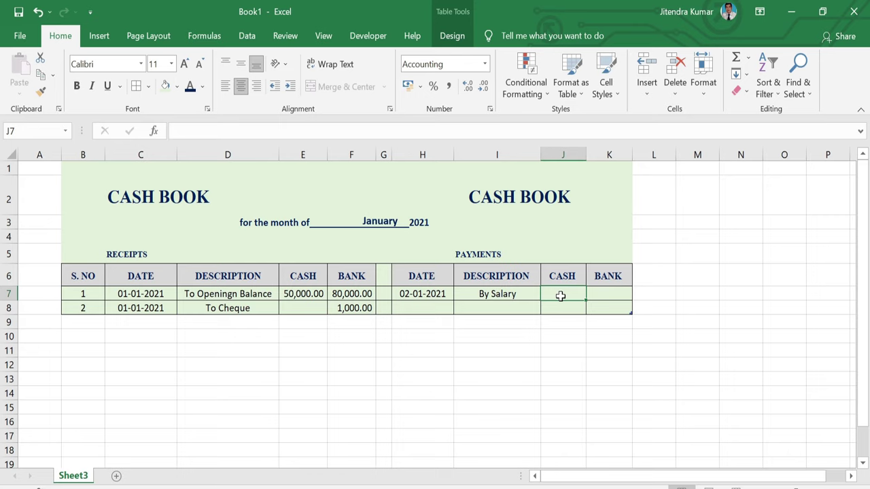
text(5000)
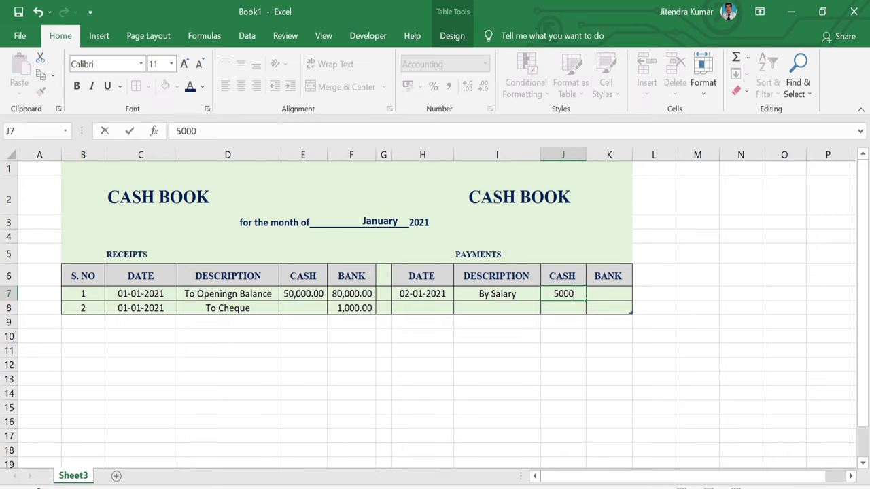
key(Return)
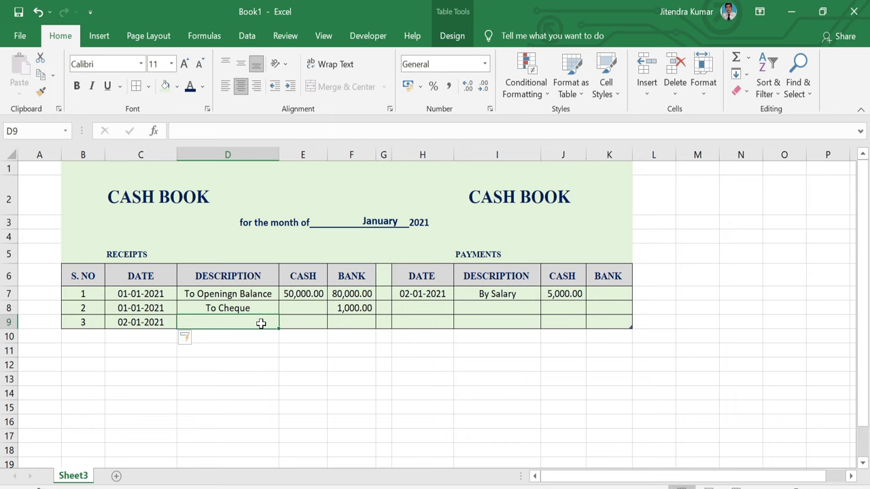
Step: Complete receipt 3 as 'To Cash Sale' with 3000 in the cash column
text(To Cash Sale)
click(287, 320)
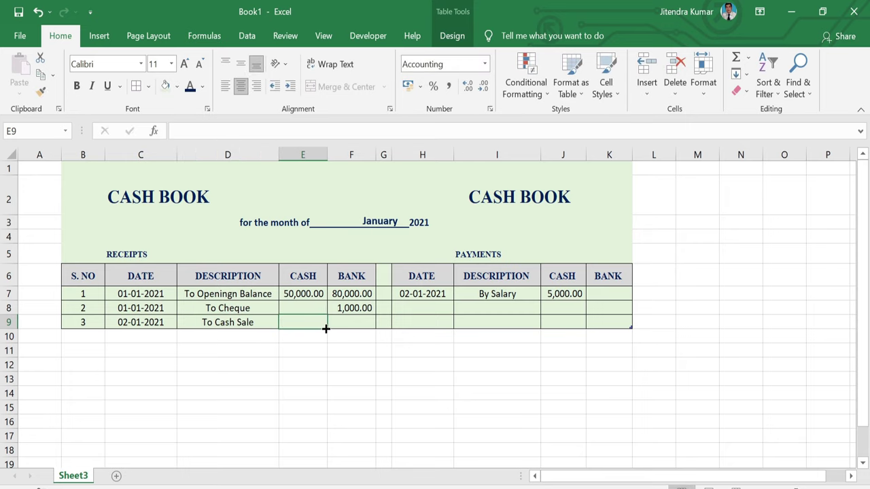
text(3000)
key(Return)
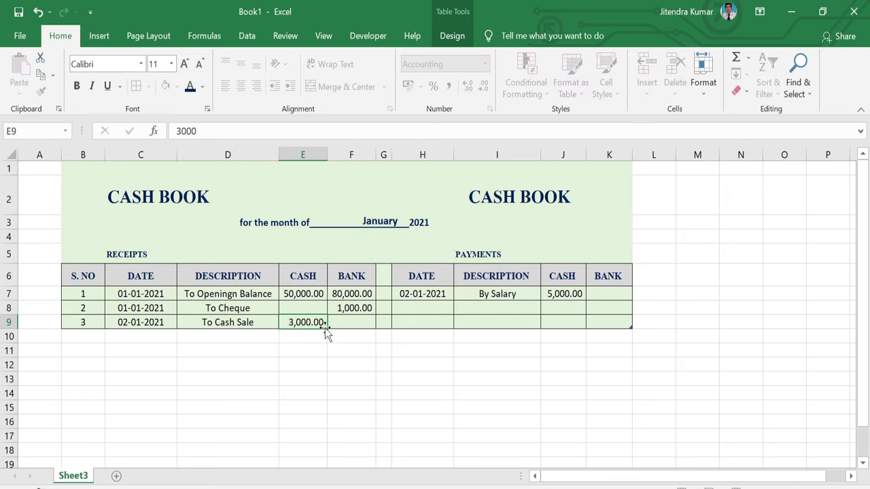
Step: Record the second payment: date 3-1-21, 'By Insurence', 4000 from the bank
click(421, 307)
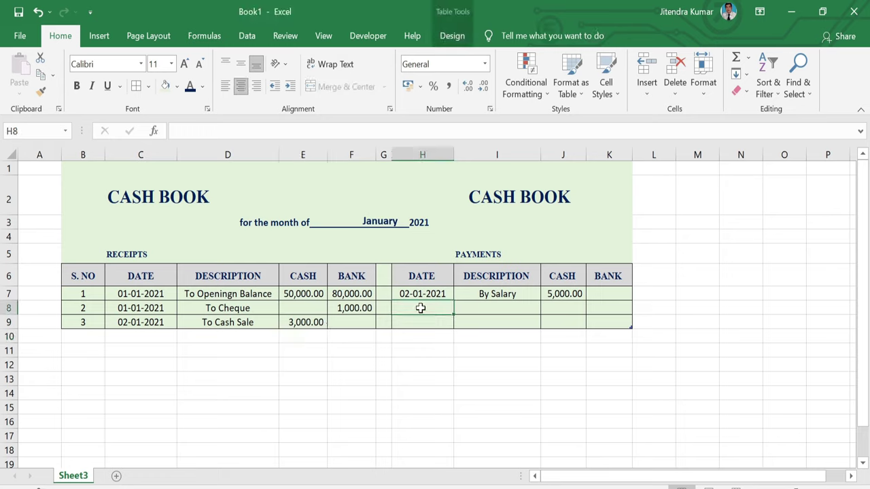
text(3-1-21)
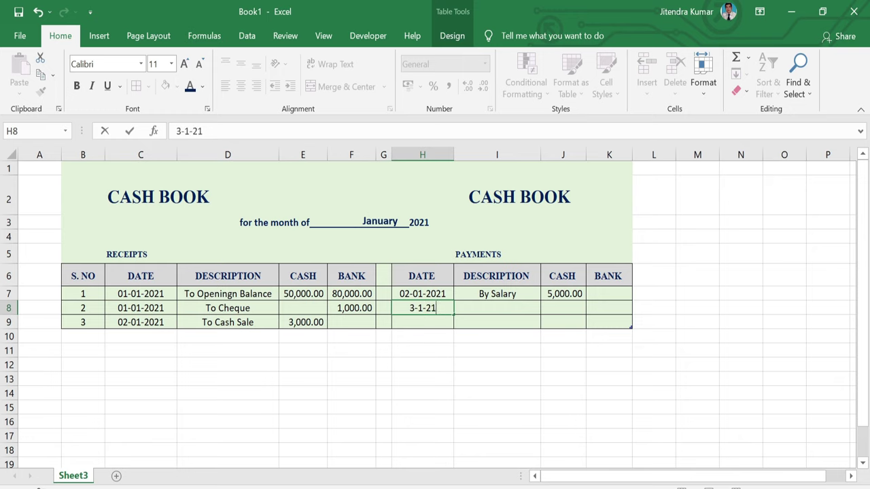
click(501, 313)
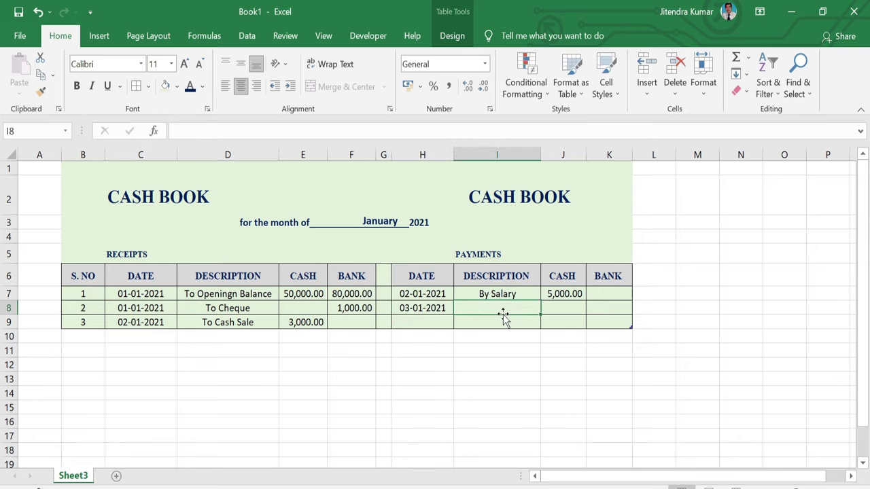
text(By )
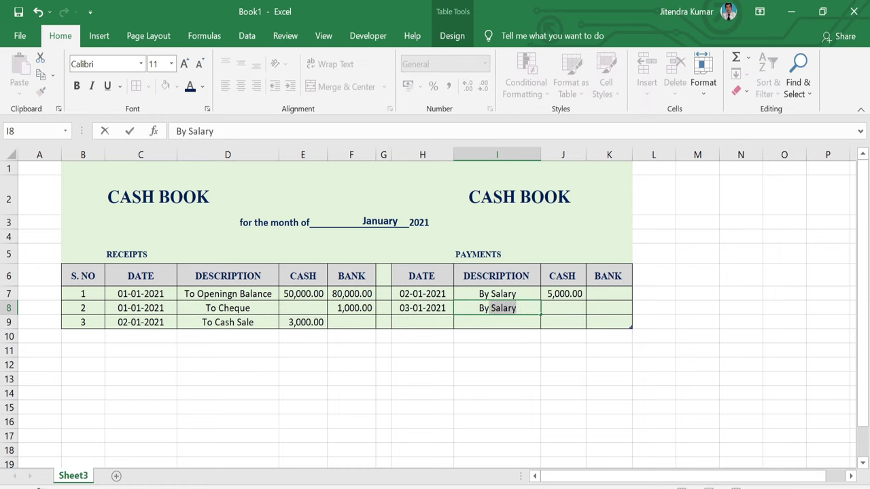
text(Insu)
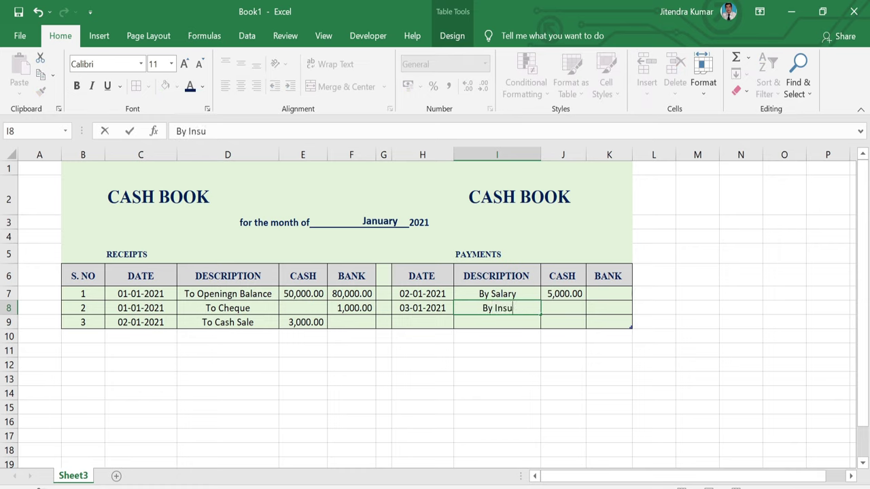
text(rence)
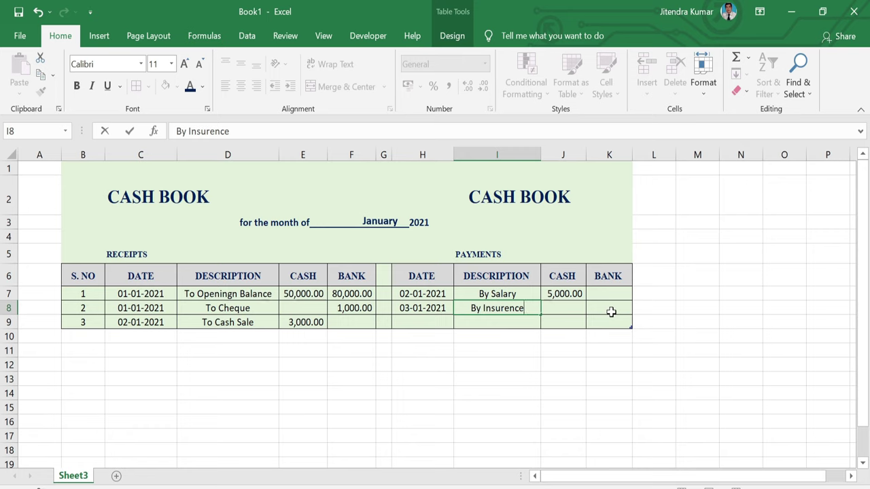
click(611, 312)
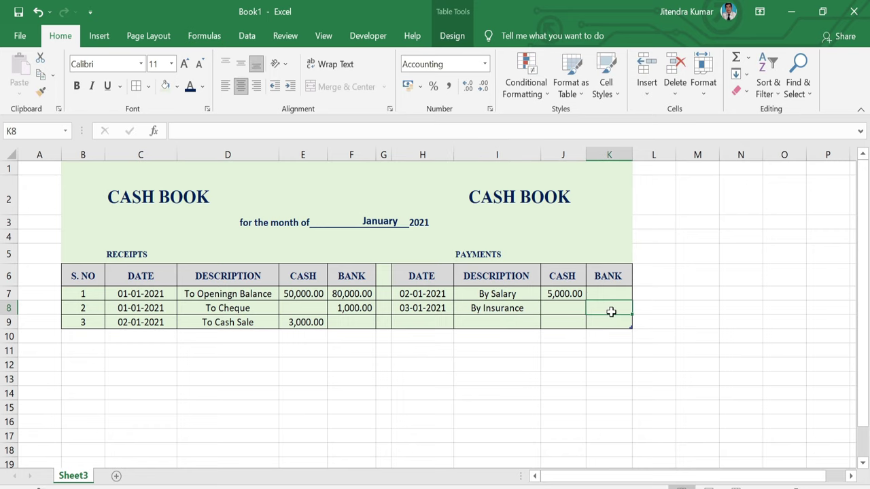
text(4000)
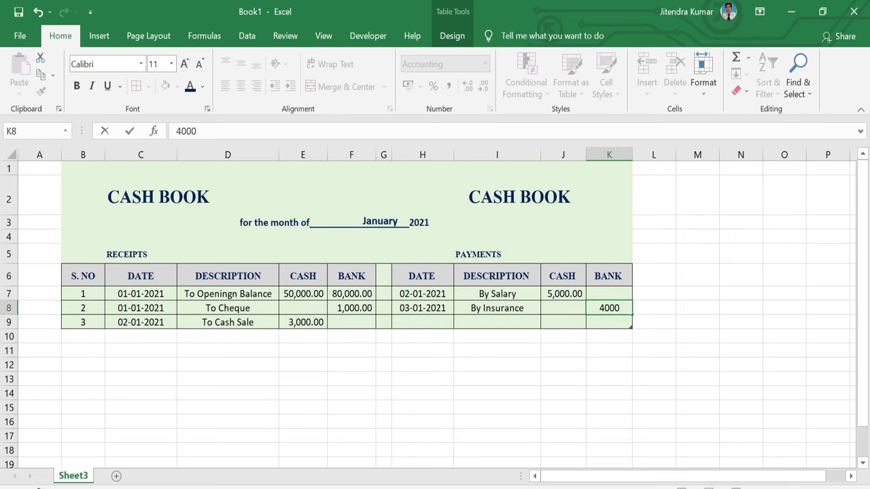
key(Return)
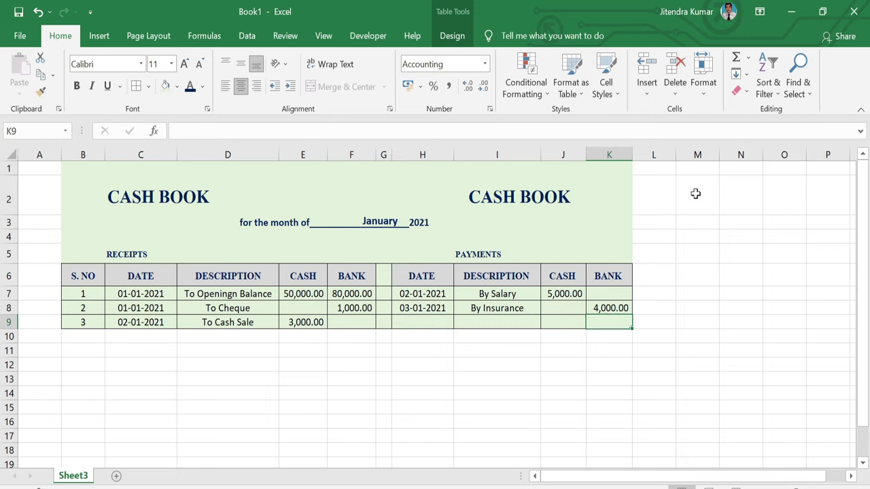
drag(695, 194, 734, 199)
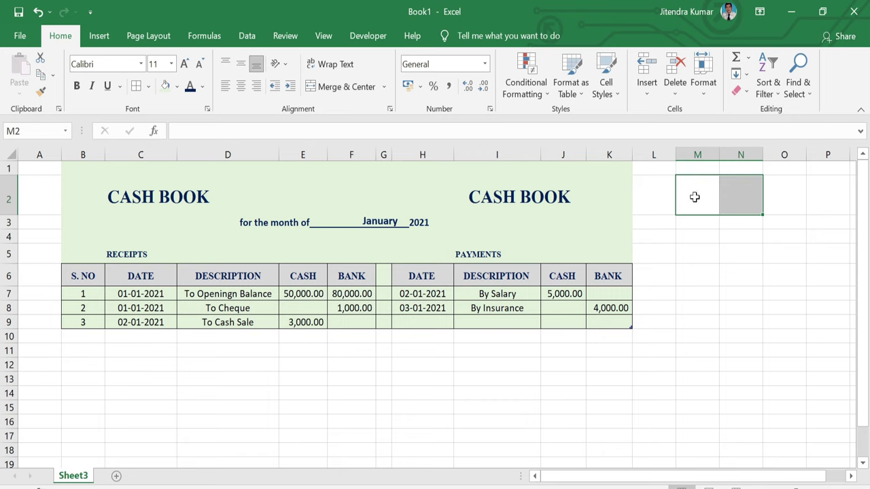
Step: Merge M2:N2 with heading 'For Receipts' and add labels Total Cash, Total Bank, Grand Total
click(341, 91)
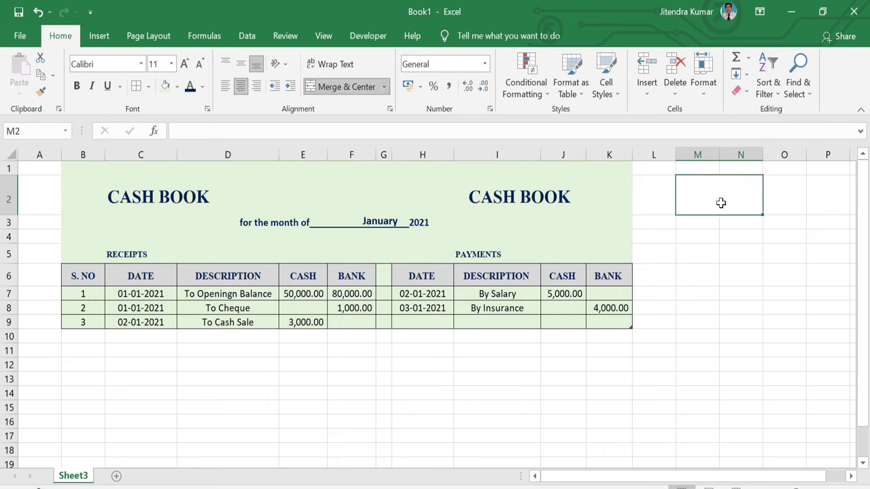
text(For Receipt)
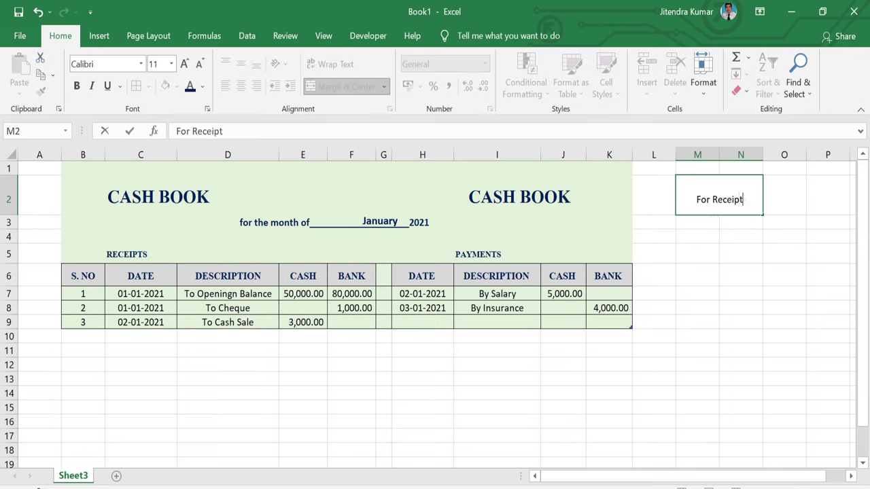
text(s)
click(691, 224)
text(Total Cash)
click(690, 236)
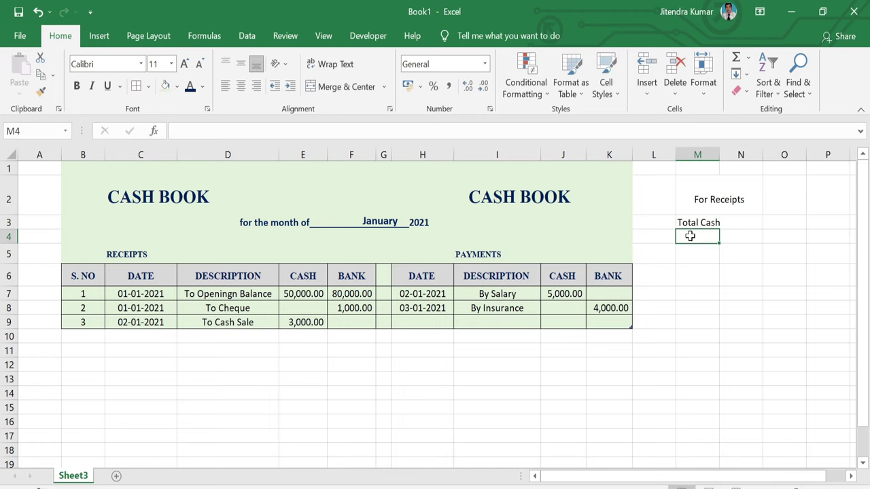
text(Total)
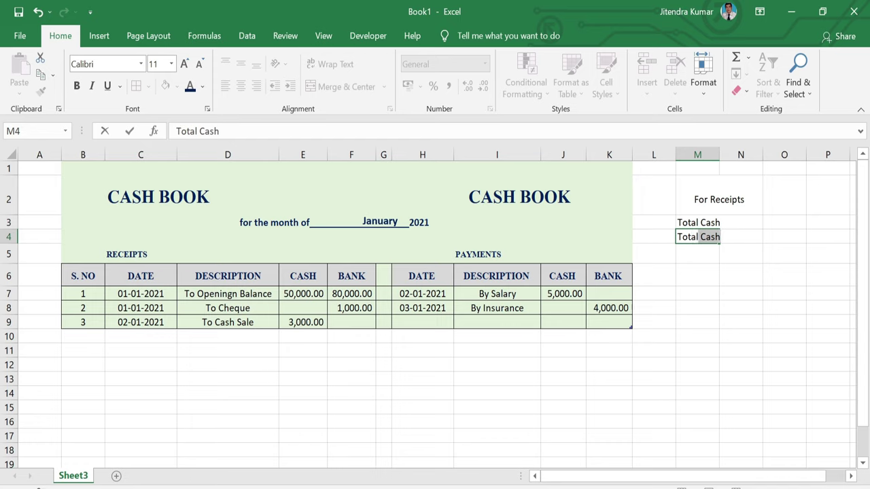
text( Bank)
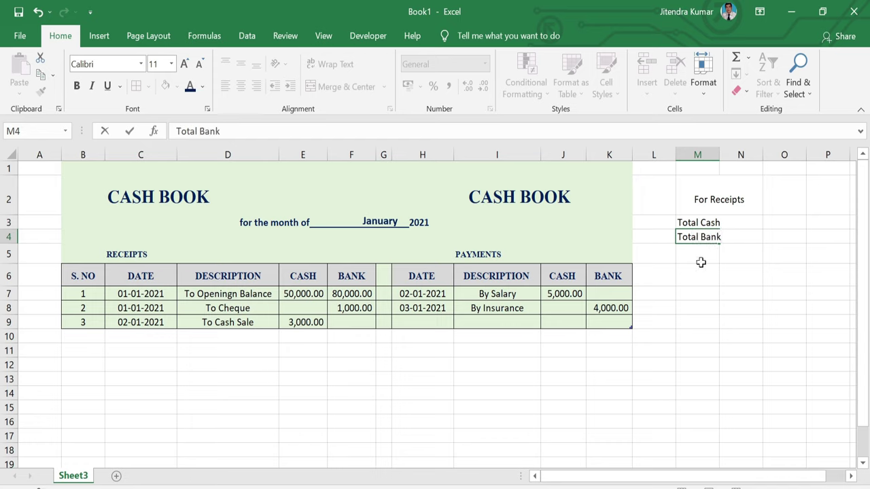
click(699, 257)
text(Grand Total)
click(745, 237)
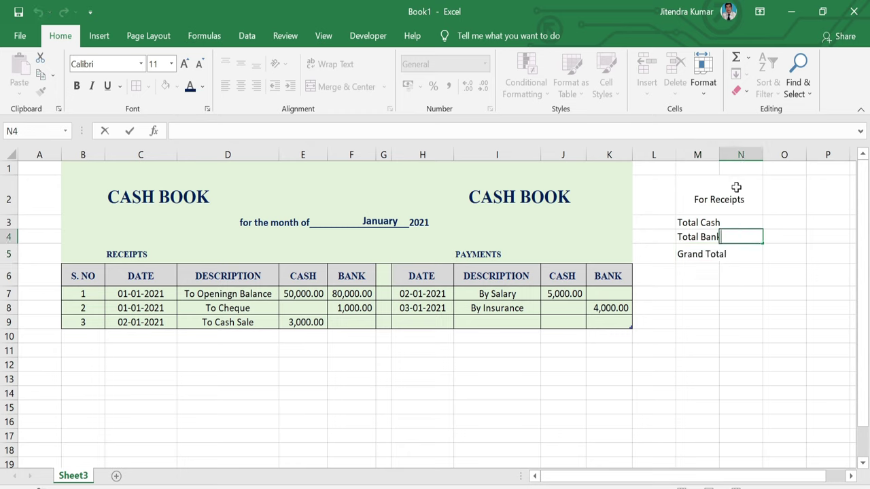
Step: Widen column M and apply All Borders to the summary box M2:N5
click(740, 189)
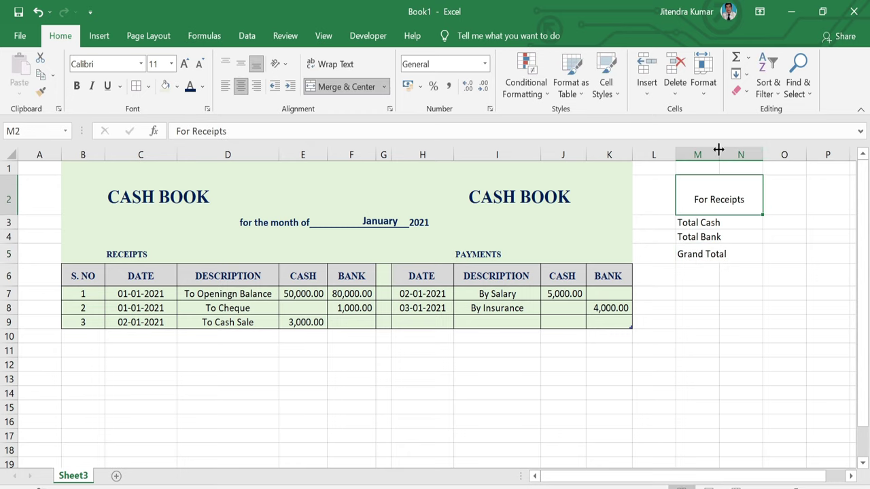
drag(718, 145, 728, 145)
drag(686, 188, 747, 254)
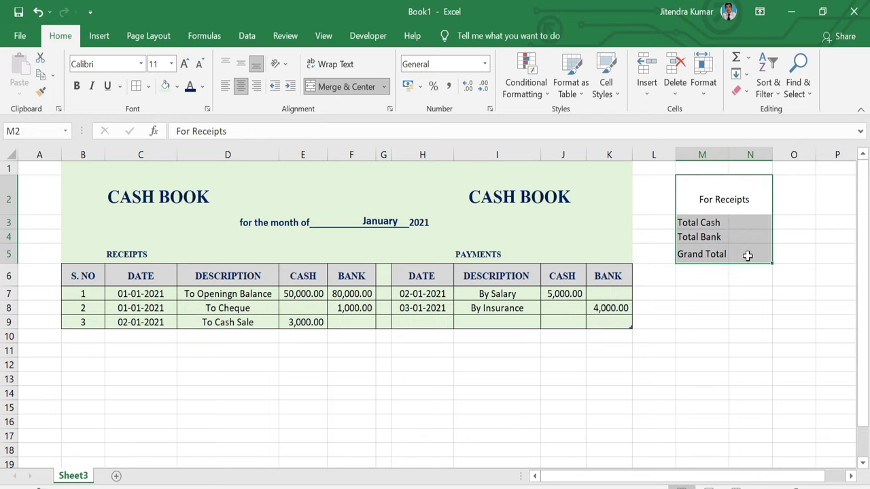
click(148, 87)
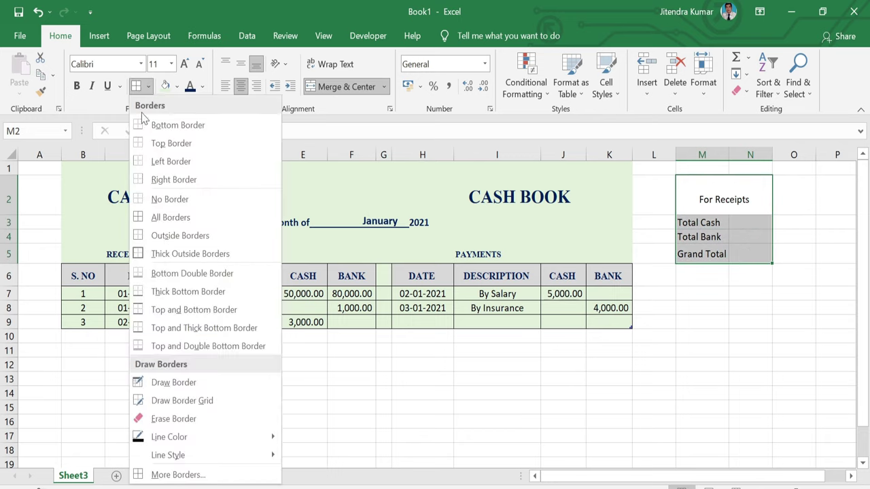
click(146, 217)
click(754, 225)
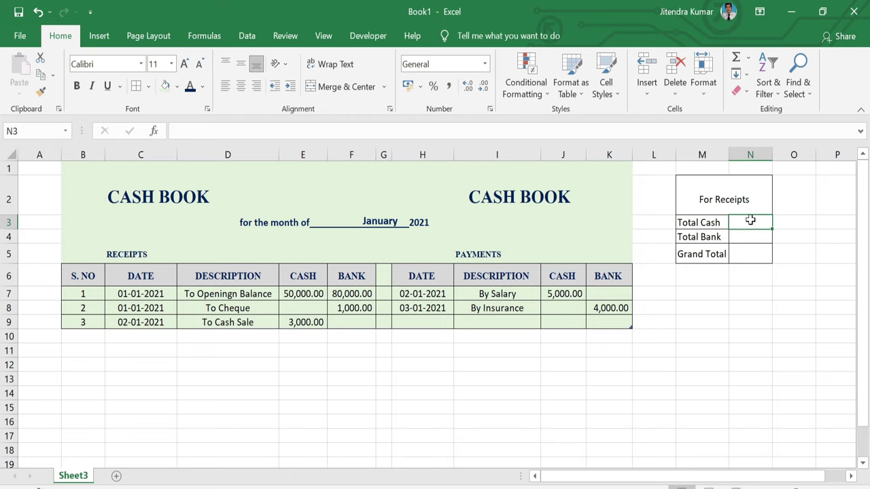
Step: Make Total Cash a SUM of the receipts CASH column, showing 53,000.00
text(=)
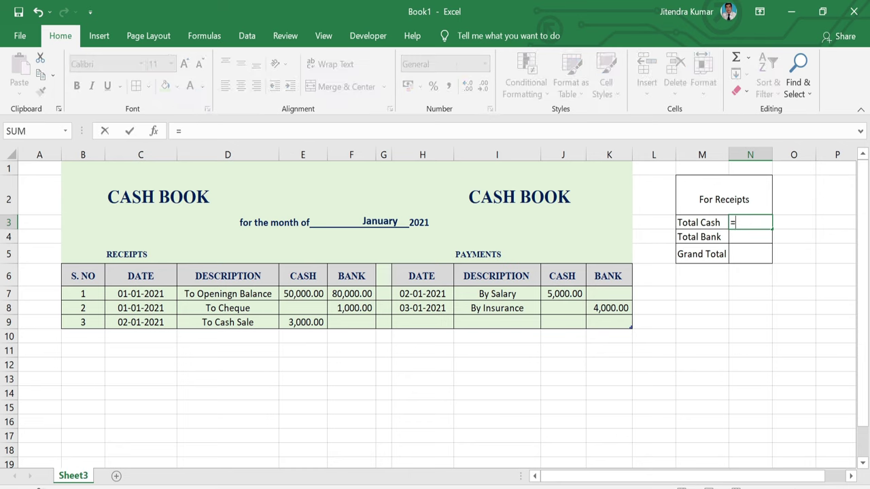
text(sum)
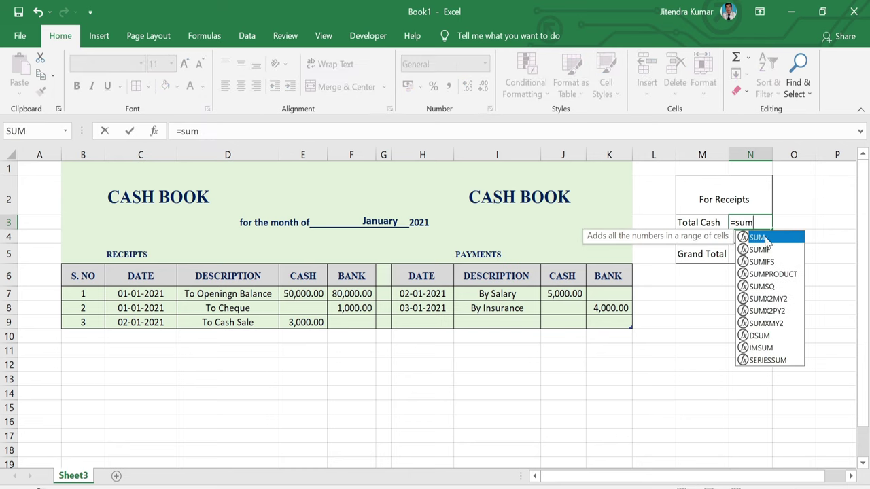
double_click(757, 237)
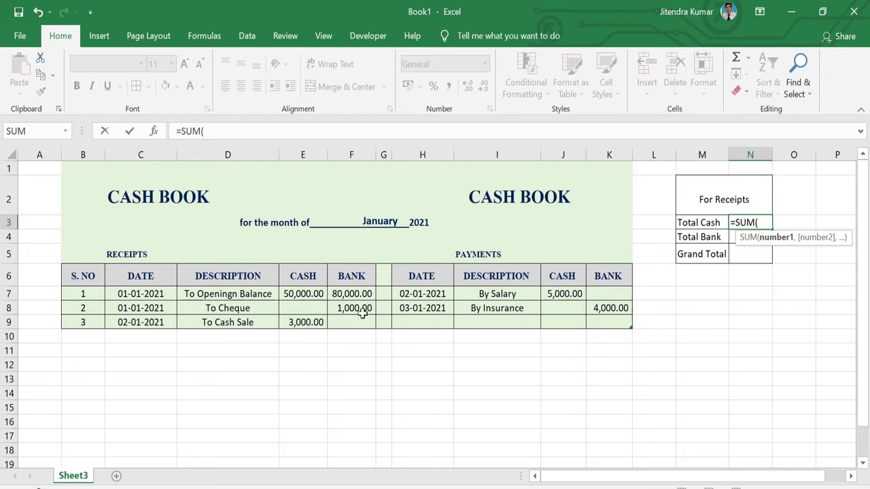
drag(306, 291, 311, 322)
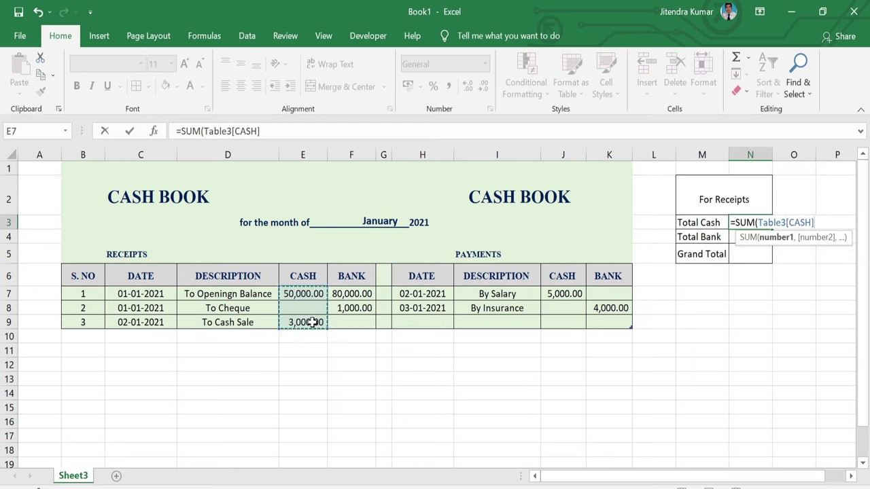
text())
key(Return)
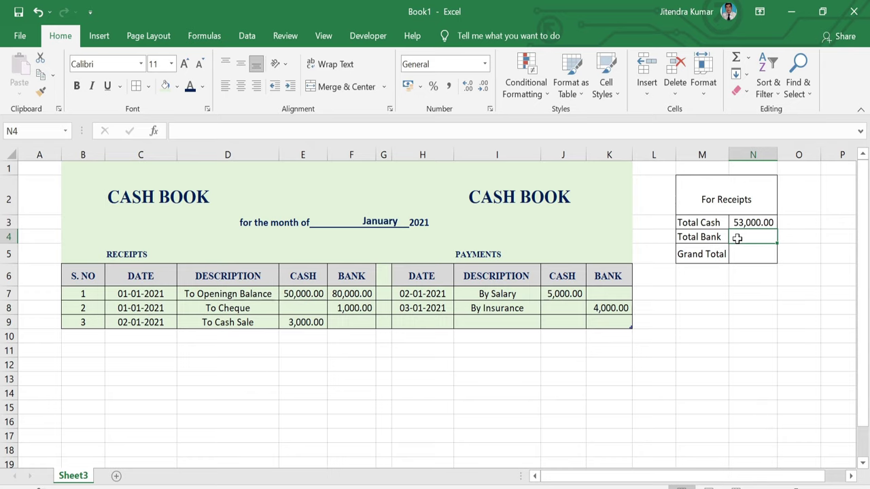
Step: Make Total Bank a SUM of the receipts BANK column, showing 81,000.00
text(=sum)
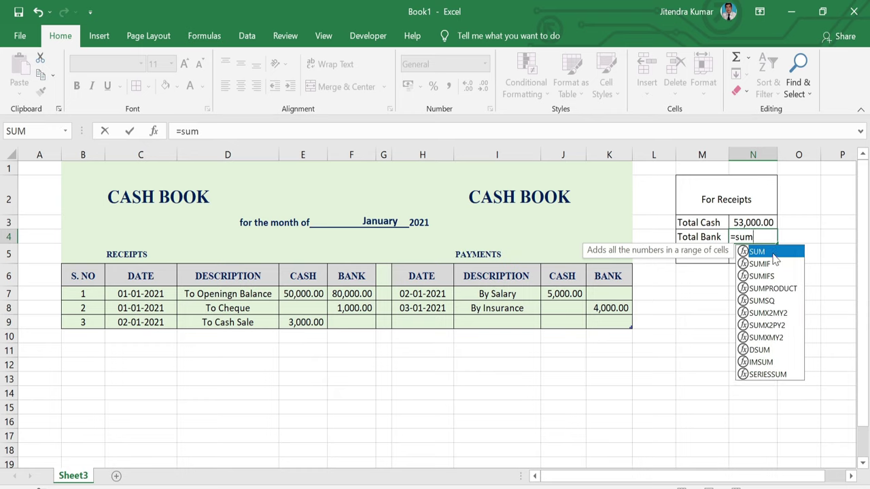
double_click(774, 255)
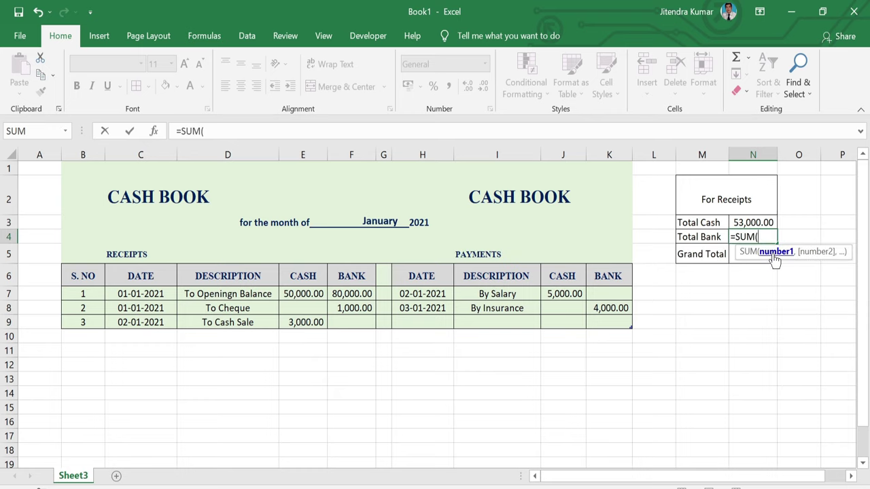
click(355, 293)
drag(355, 293, 352, 304)
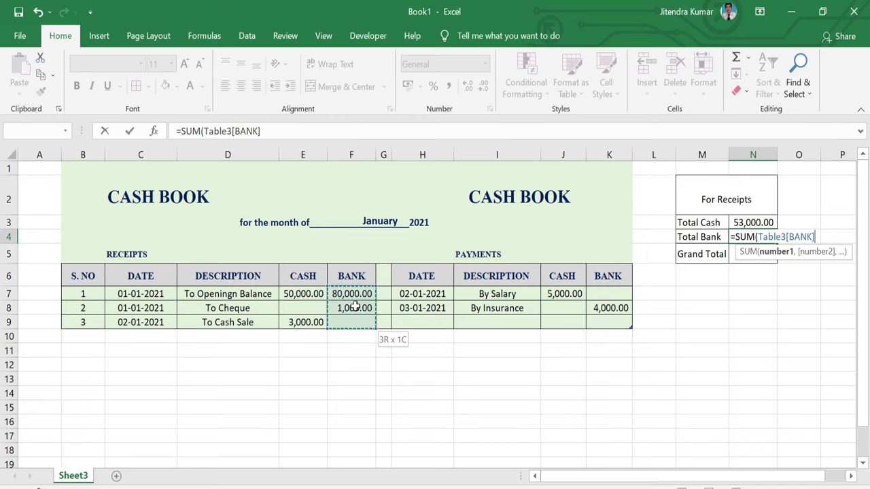
drag(352, 303, 351, 297)
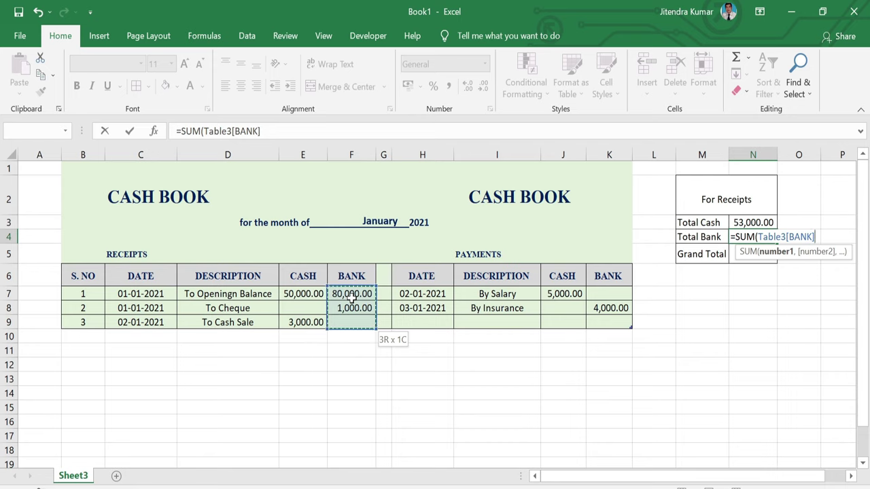
text())
key(Return)
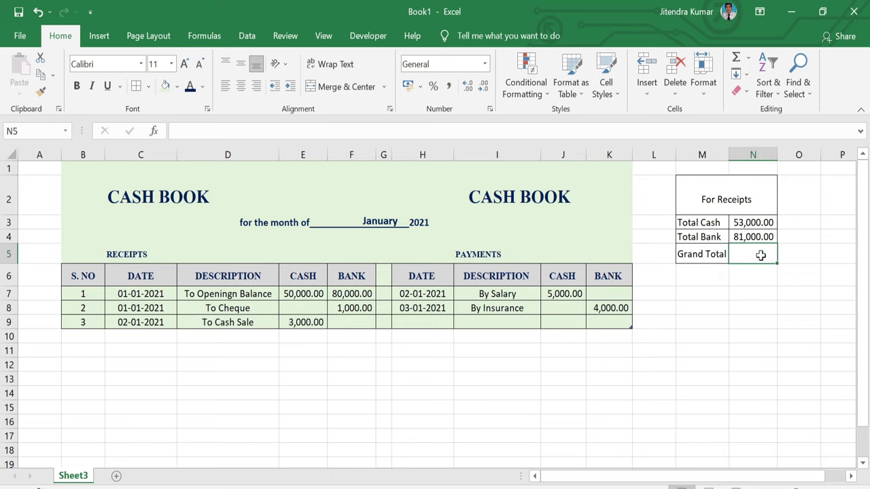
Step: AutoSum the receipts Grand Total to 1,34,000.00 and paste a copy of the box into M7:N10
key(alt+equal)
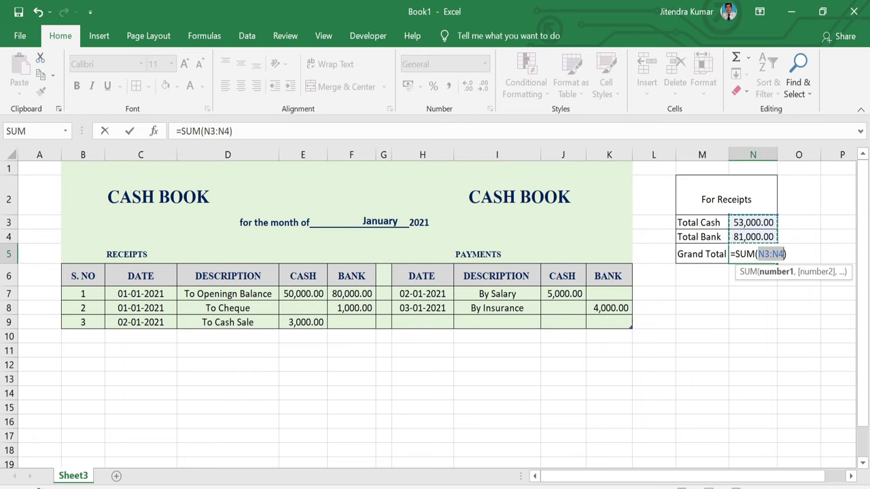
key(Return)
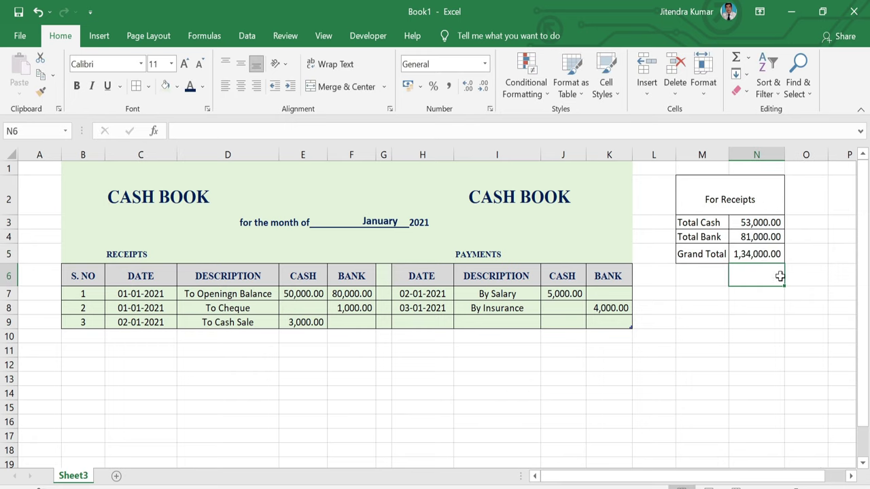
drag(724, 197, 748, 254)
key(ctrl+c)
click(704, 293)
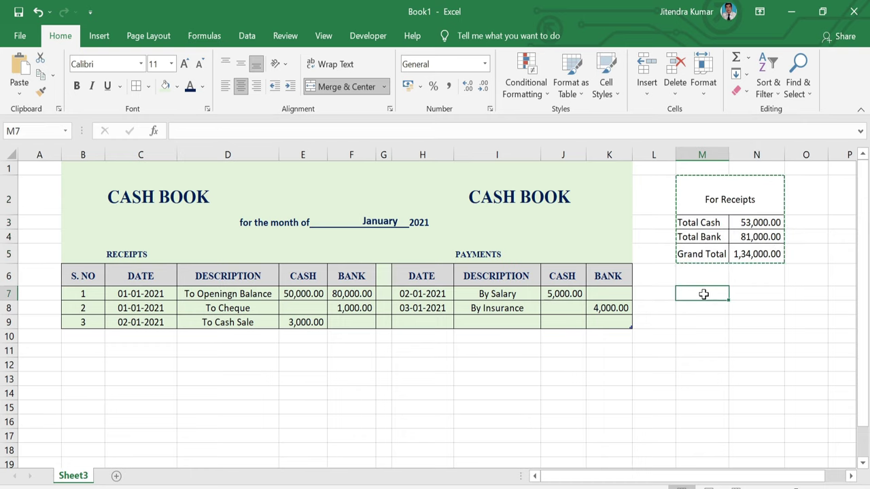
key(ctrl+v)
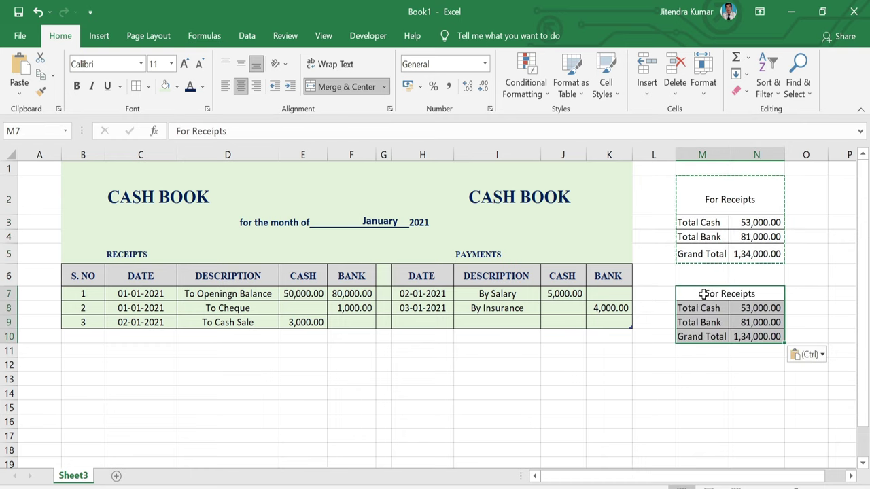
Step: Change the copied box's heading in M7 from For Receipts to For Payments
double_click(767, 295)
key(BackSpace)
key(BackSpace)
key(BackSpace)
key(BackSpace)
key(BackSpace)
key(BackSpace)
key(BackSpace)
key(BackSpace)
text(Payments)
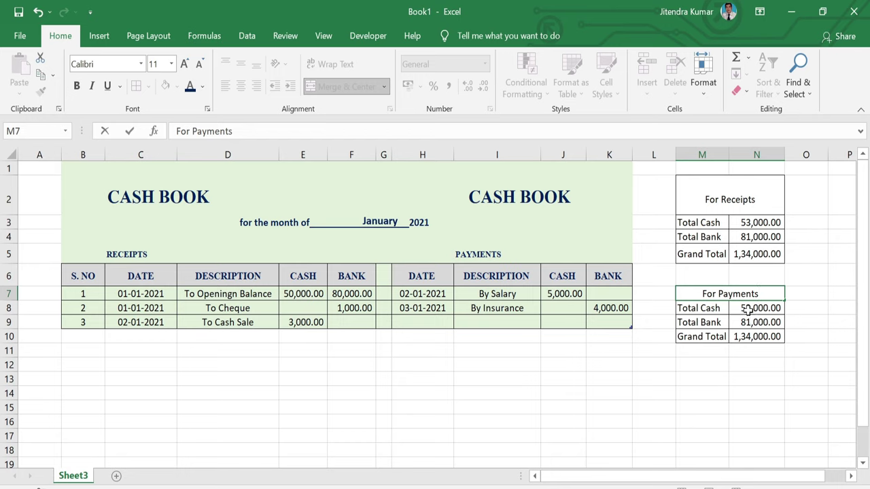
drag(746, 310, 751, 323)
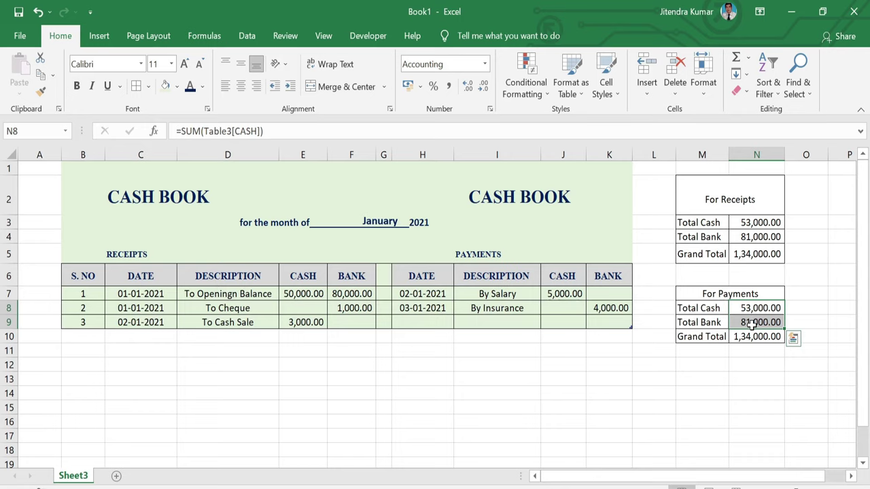
Step: Clear the copied totals and set payments Total Cash to =SUM(J7:J9), giving 5,000.00
key(Delete)
click(751, 309)
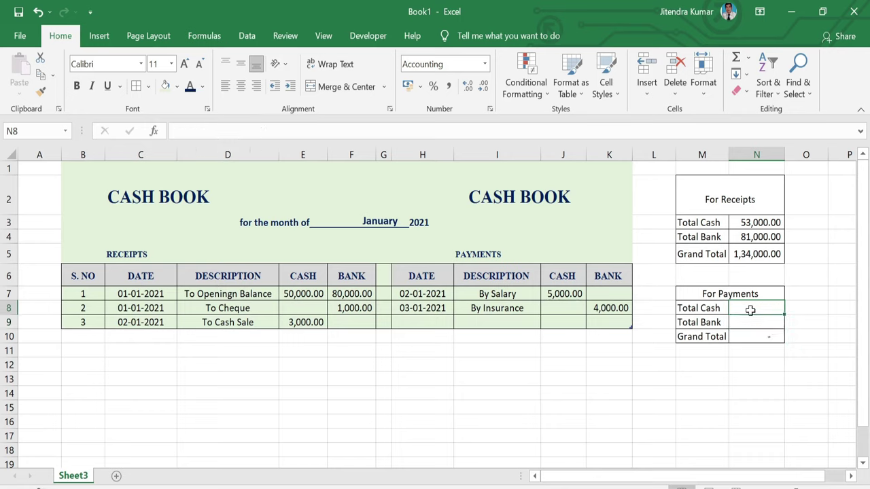
double_click(750, 309)
text(=)
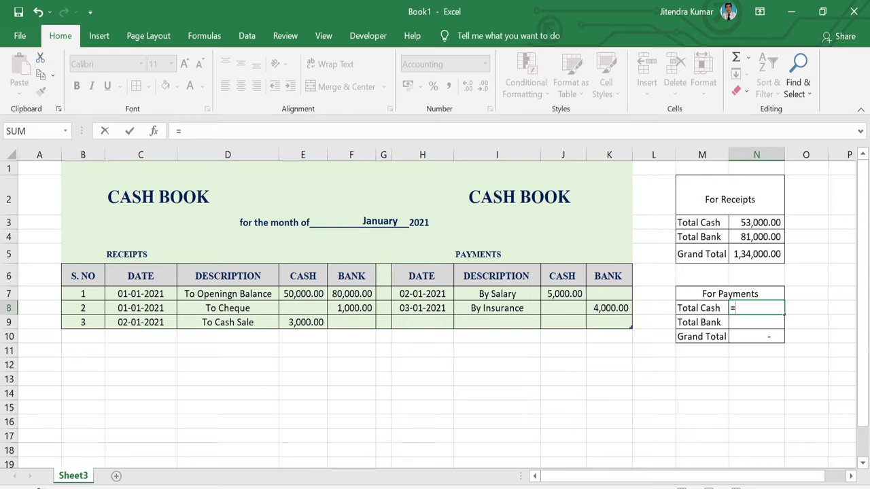
text(sum)
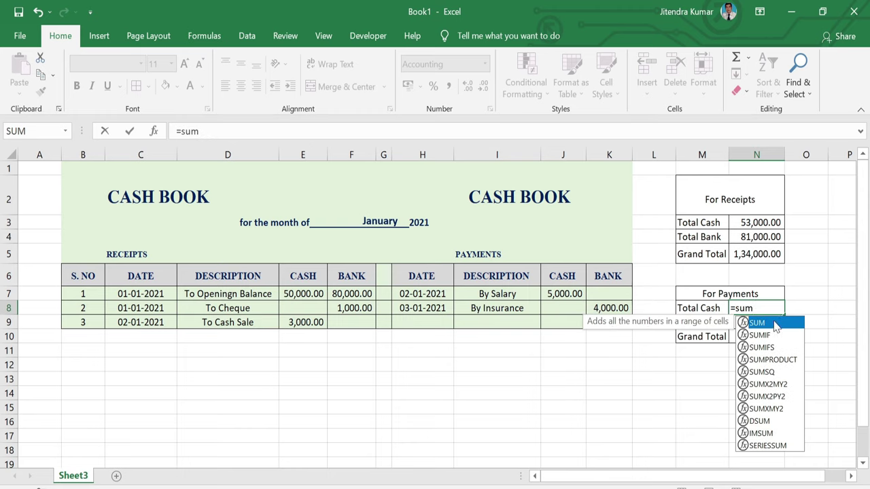
double_click(774, 324)
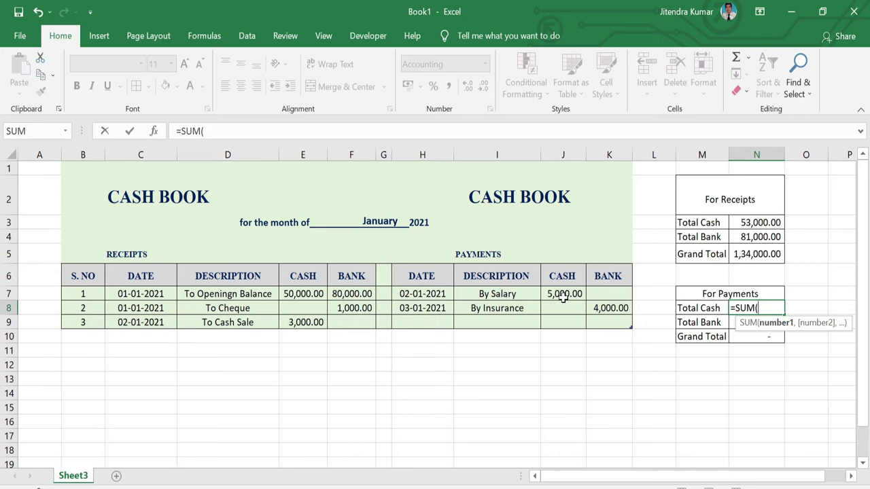
drag(562, 295, 562, 323)
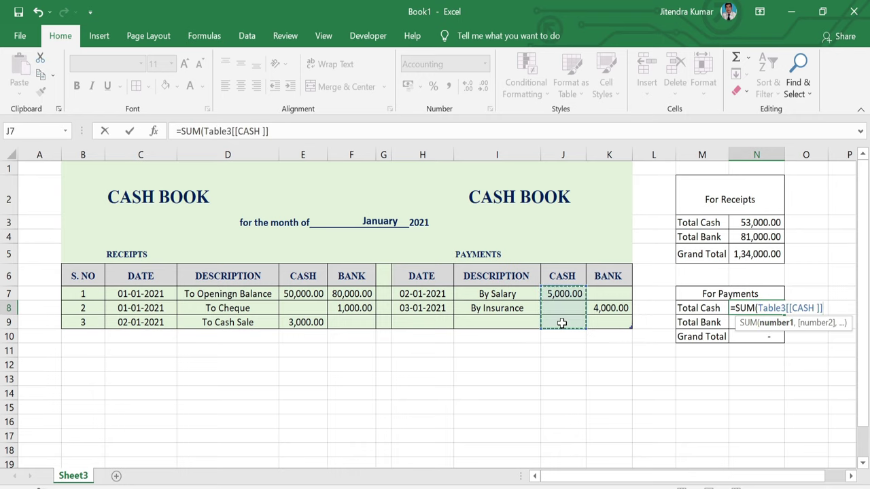
text())
key(Return)
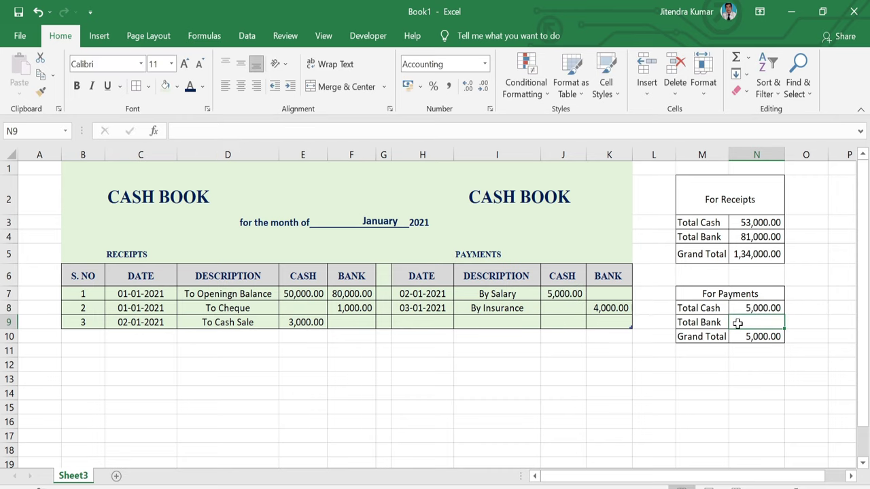
Step: Set payments Total Bank to =SUM(K7:K9), giving 4,000.00 and a 9,000.00 Grand Total
text(=)
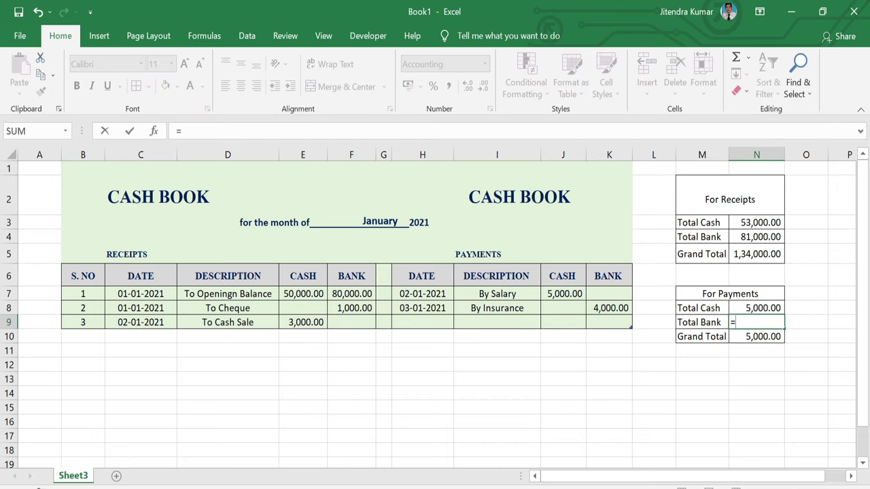
text(sum)
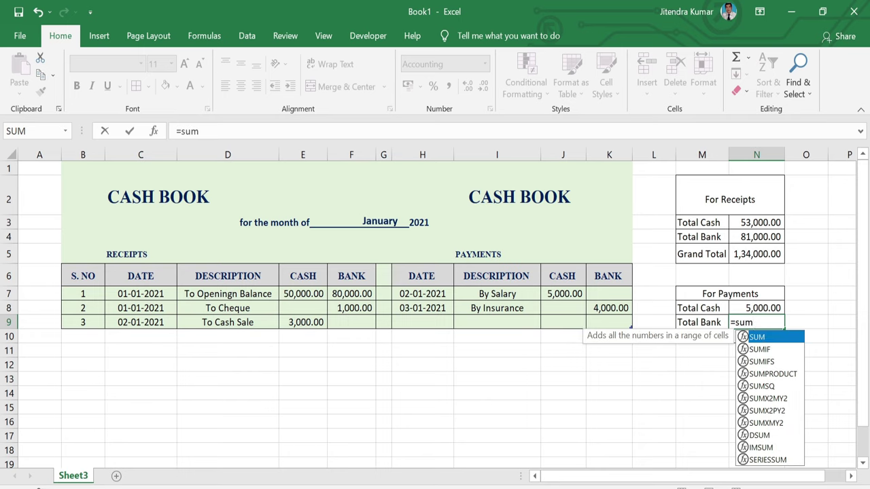
double_click(772, 340)
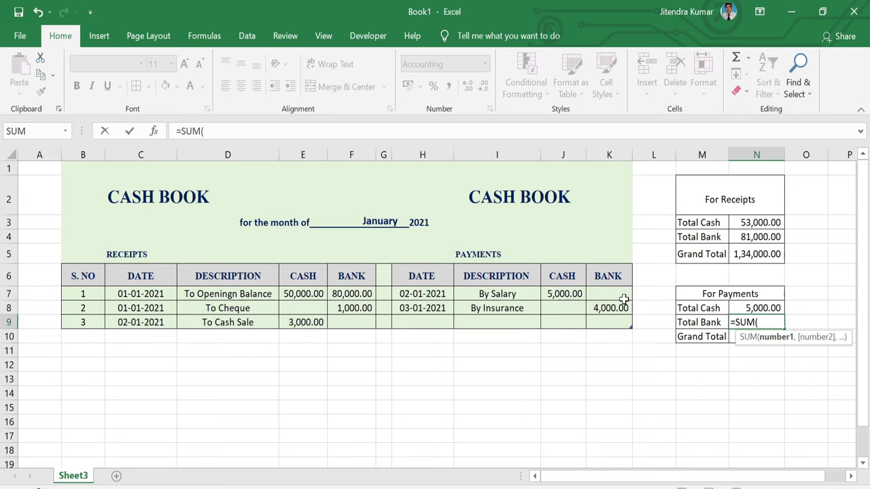
drag(615, 294, 623, 328)
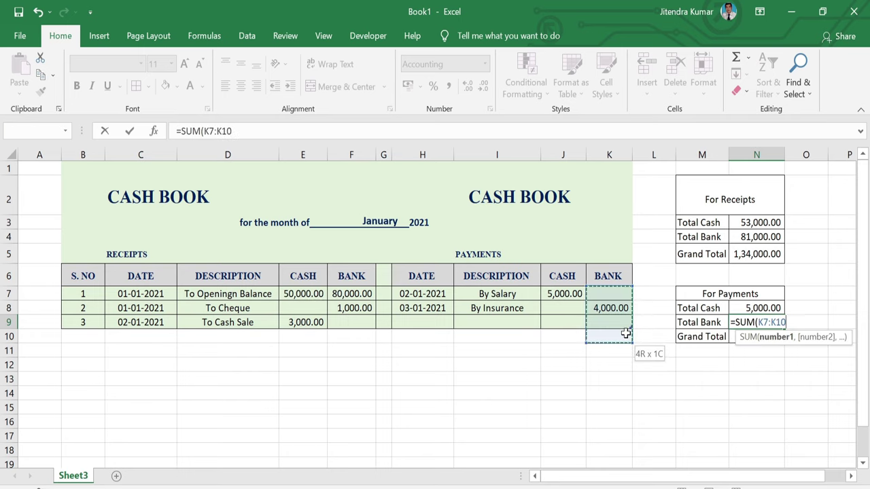
text())
key(Return)
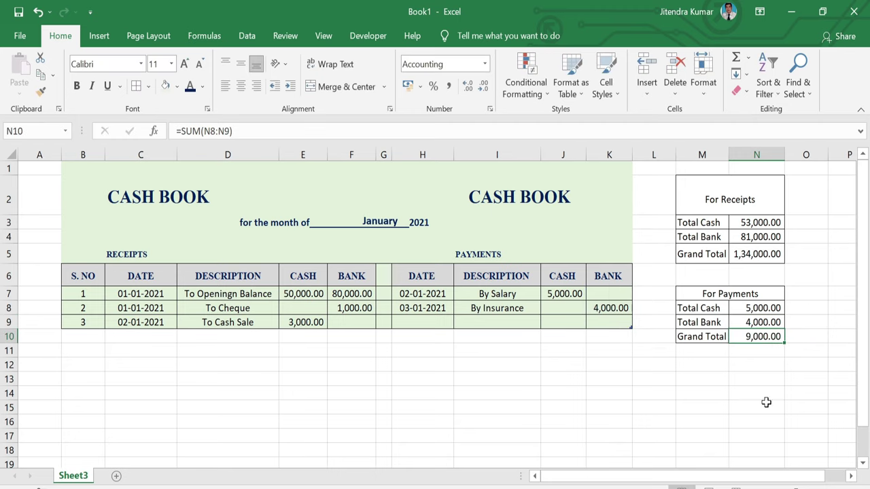
click(697, 366)
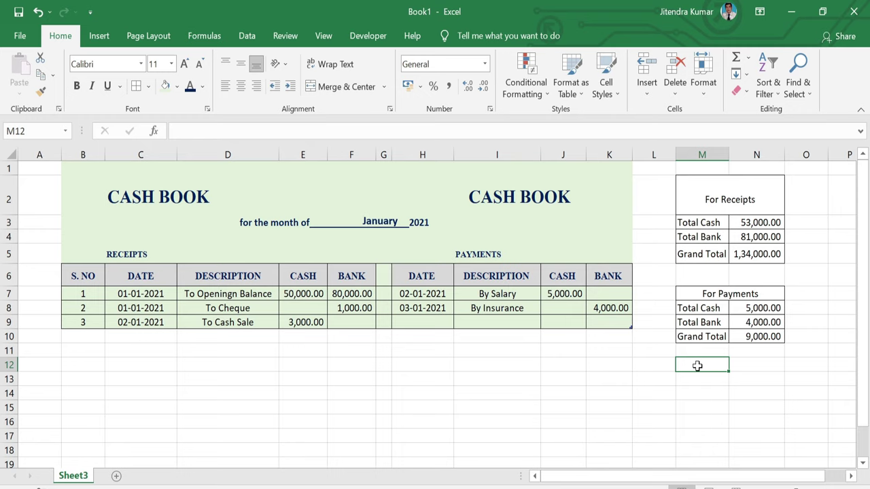
Step: Label M12 'Closing Balance' and widen column M to fit it
text(Closing Balance)
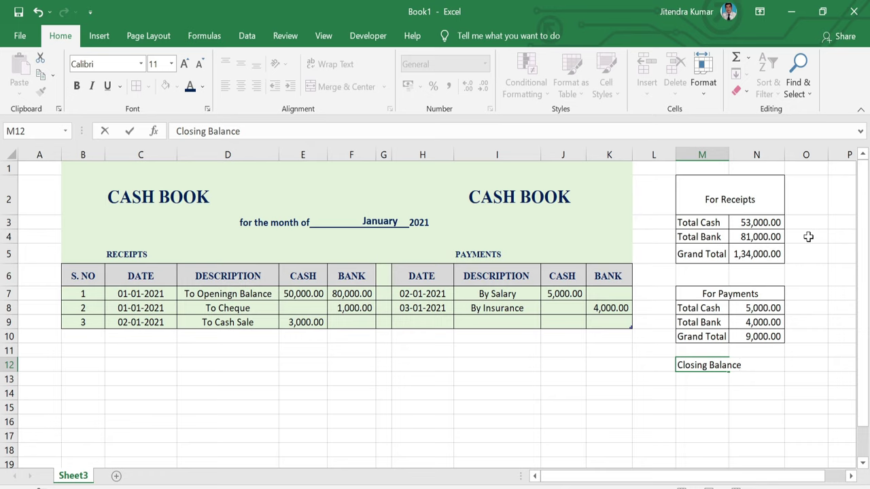
click(807, 275)
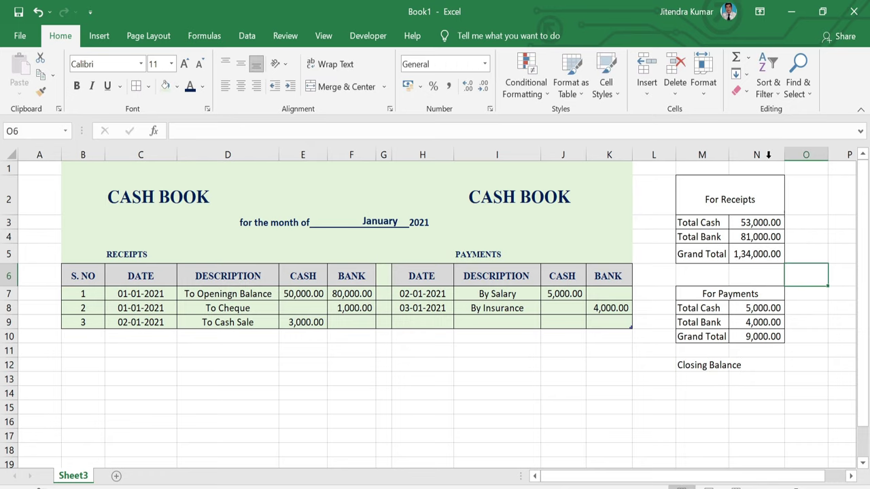
double_click(728, 155)
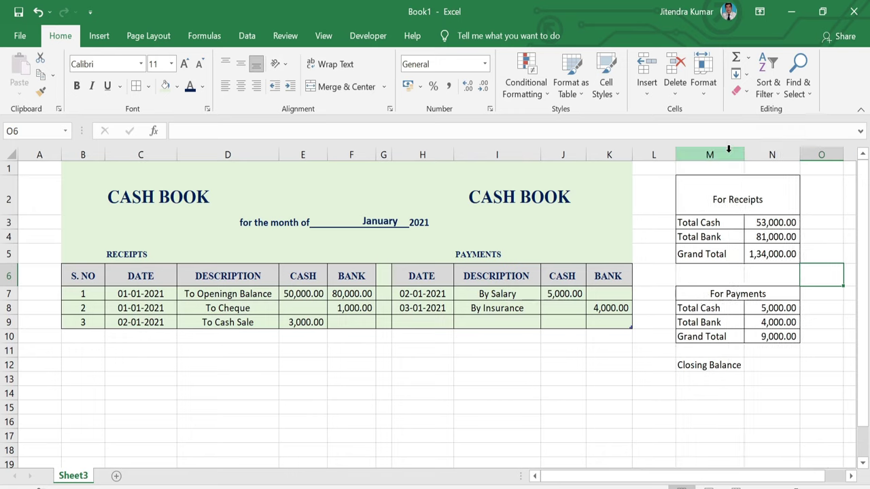
Step: Enter =N5-N10 in N12 so the Closing Balance shows 1,25,000.00
click(760, 365)
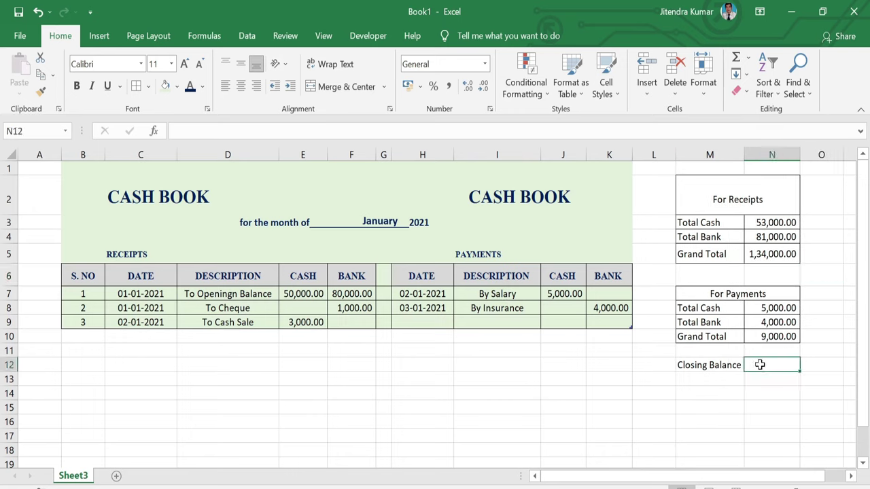
text(=)
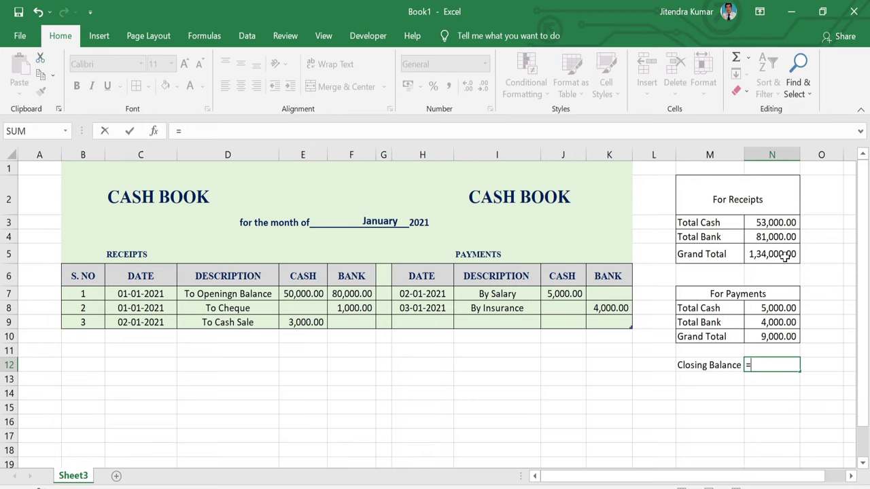
click(785, 255)
text(-)
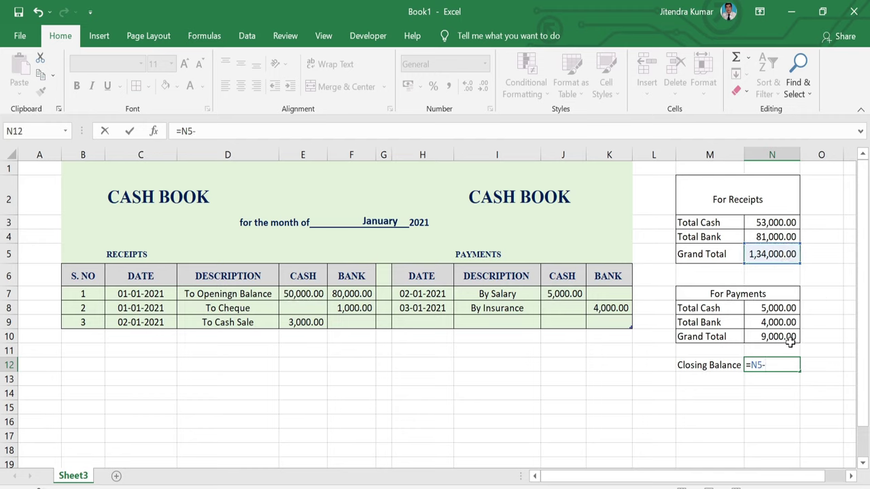
click(773, 340)
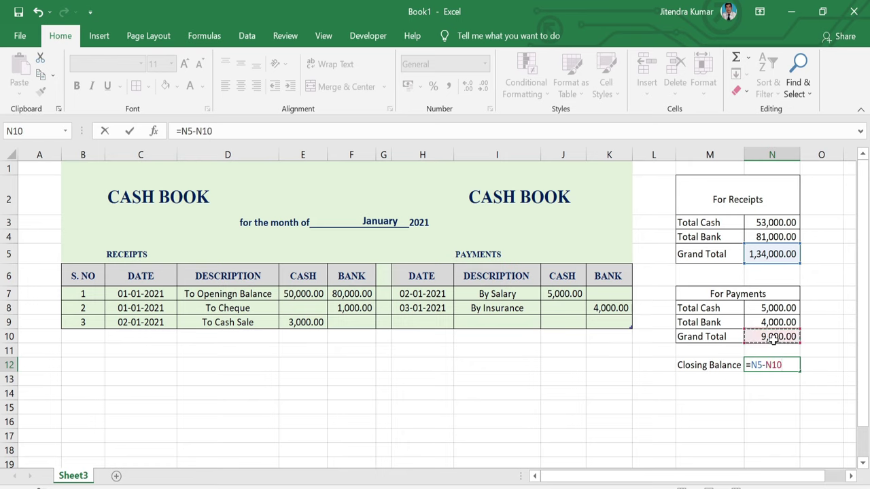
key(Return)
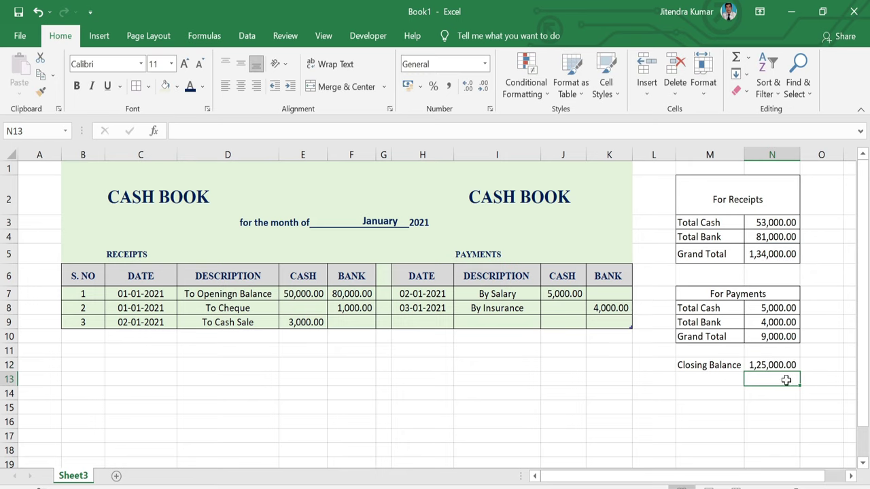
mouse_move(703, 194)
mouse_down()
mouse_move(744, 335)
mouse_move(743, 257)
mouse_up()
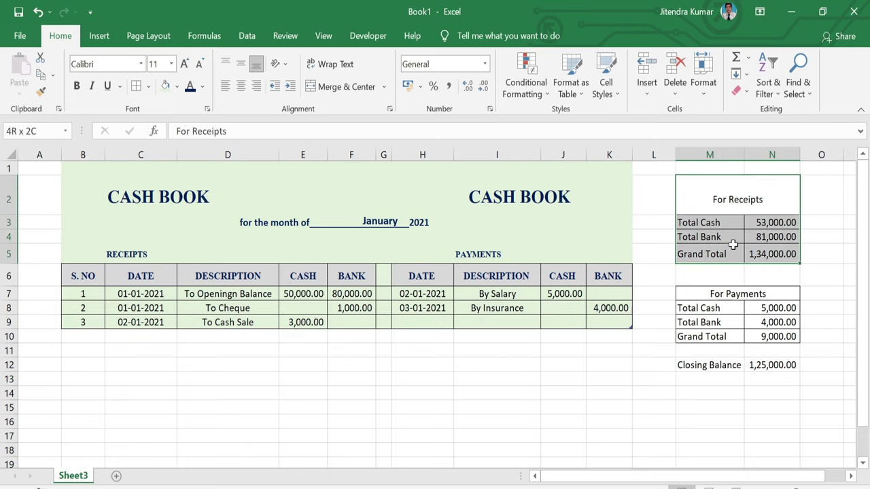
Step: Shade the For Receipts and For Payments boxes light green
click(165, 85)
drag(700, 293, 765, 333)
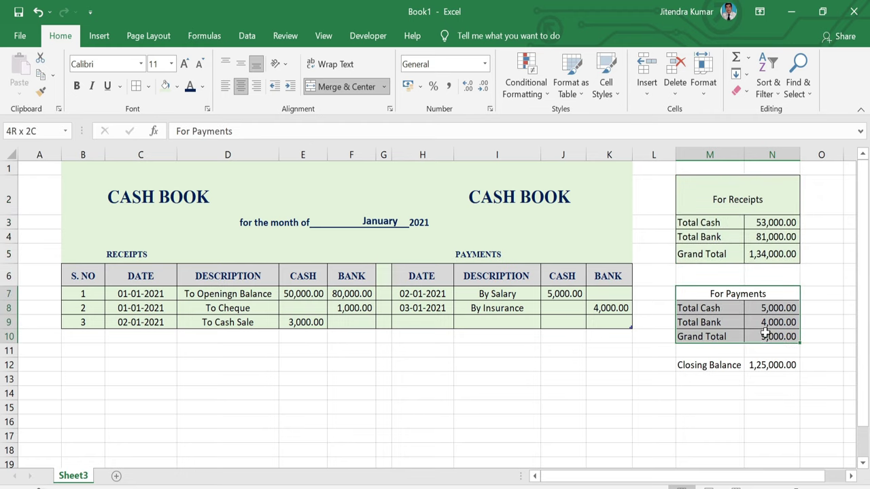
click(165, 85)
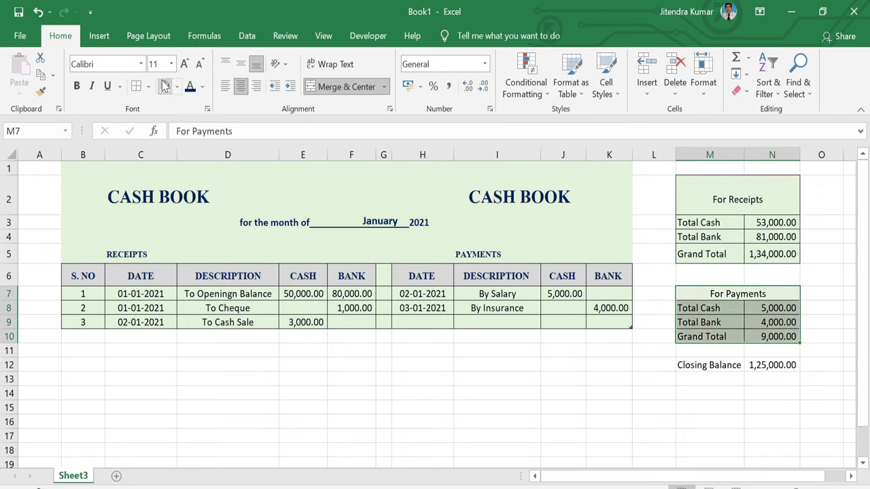
Step: Apply All Borders to the Closing Balance cells M12:N12
drag(679, 360, 781, 362)
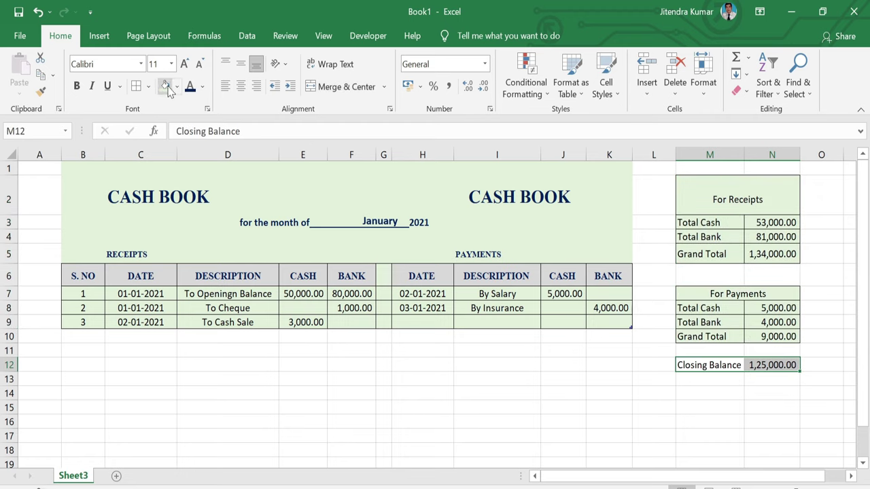
drag(720, 365, 782, 365)
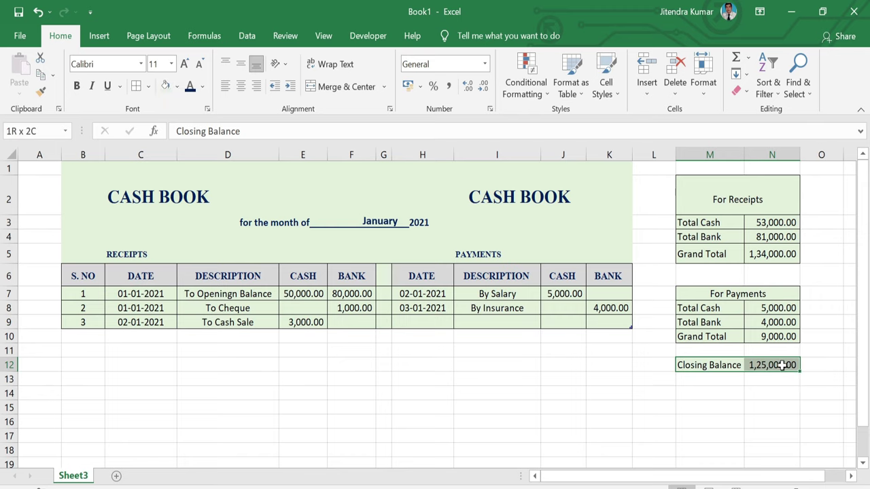
click(148, 86)
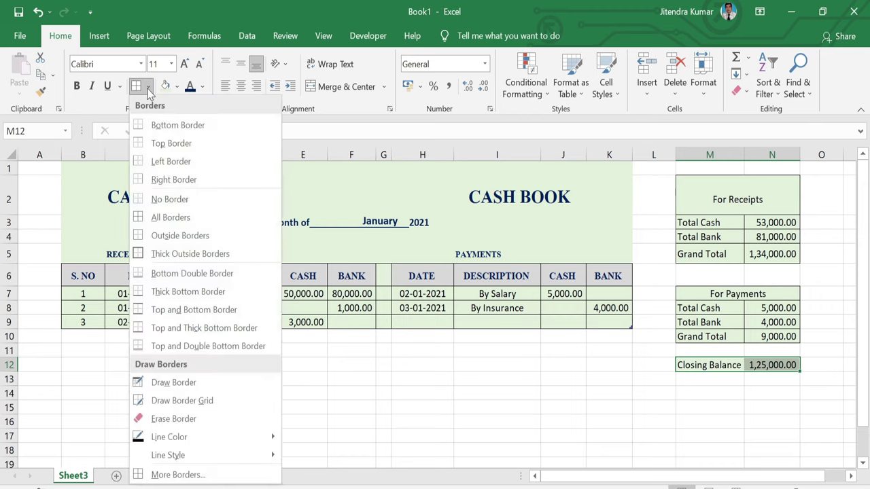
click(170, 217)
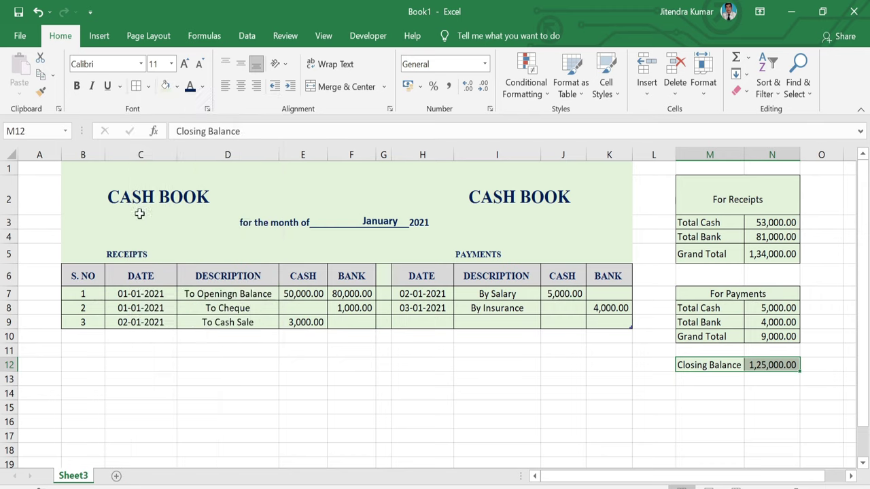
Step: Hide the sheet gridlines from the View tab
click(687, 418)
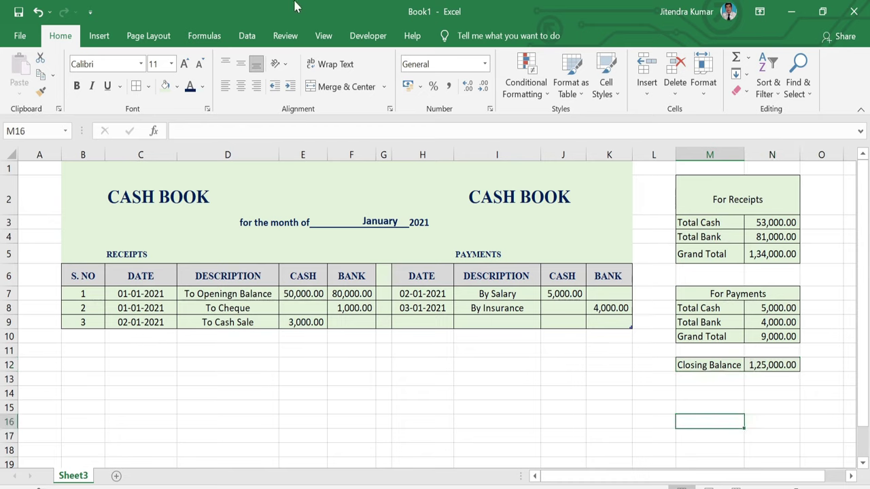
click(323, 35)
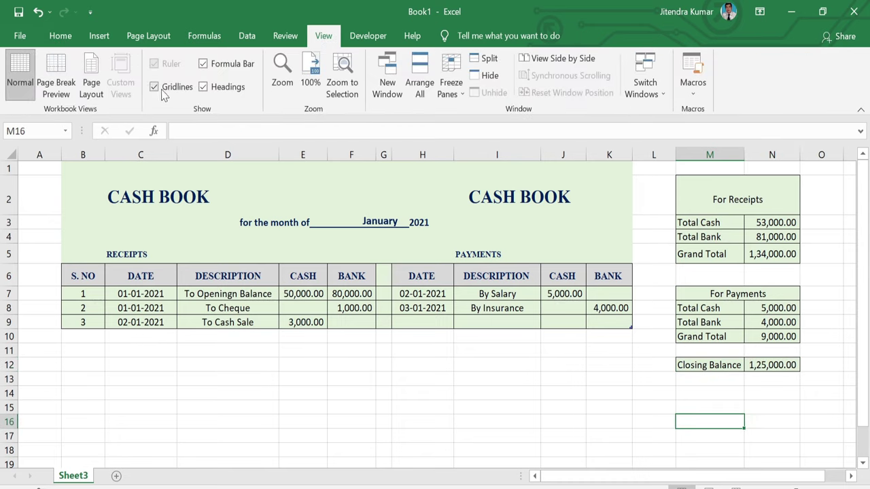
click(155, 88)
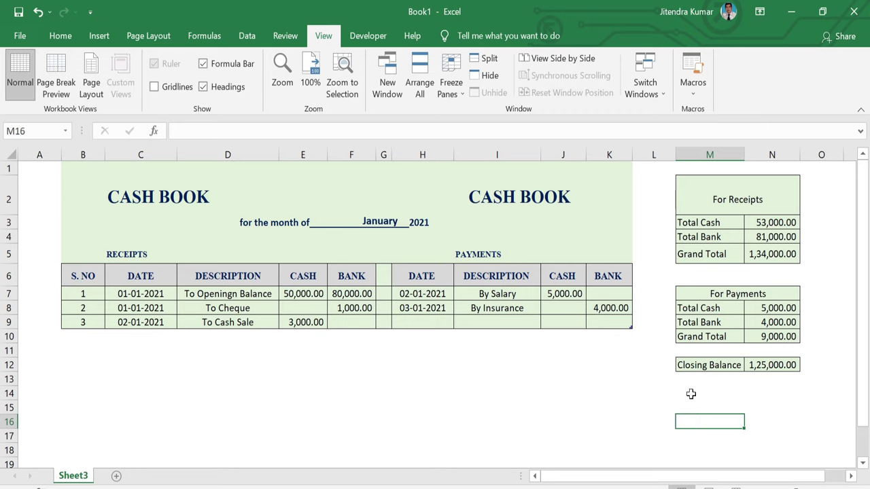
Step: Enter receipt 4 dated 3-1-21, To Interest, with 300 in the bank column
click(142, 333)
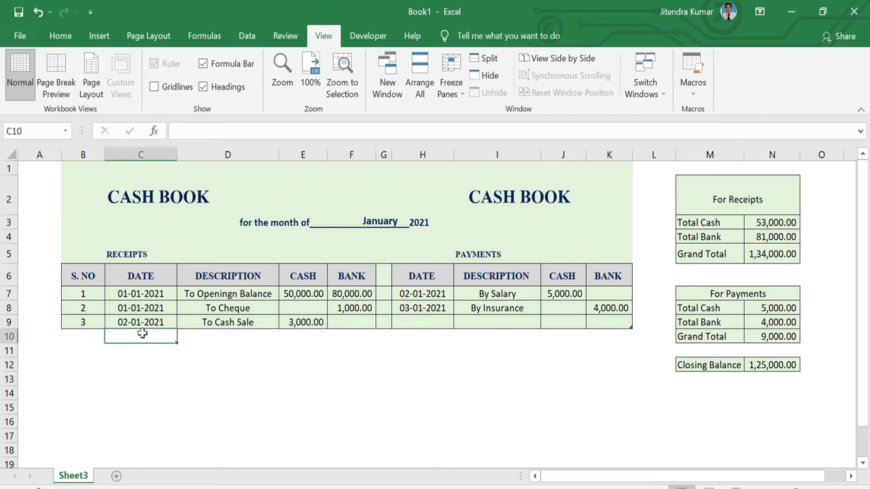
text(3-1-21)
key(Return)
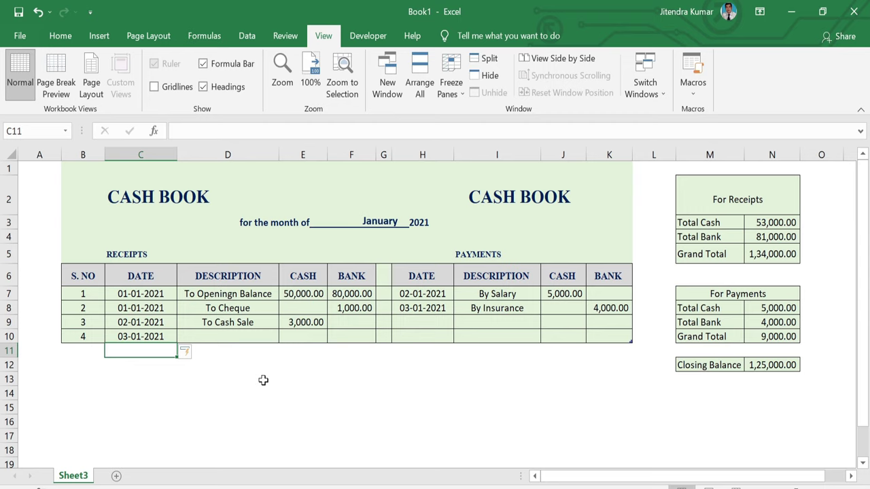
click(252, 337)
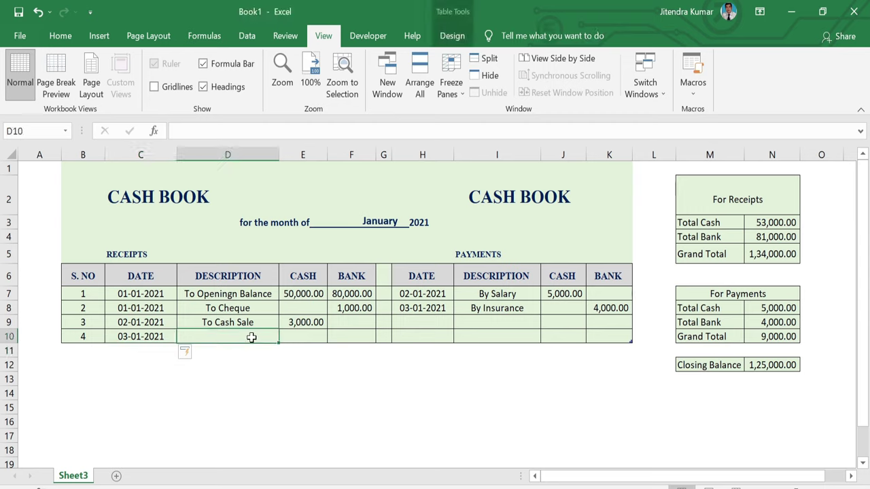
text(To Interest)
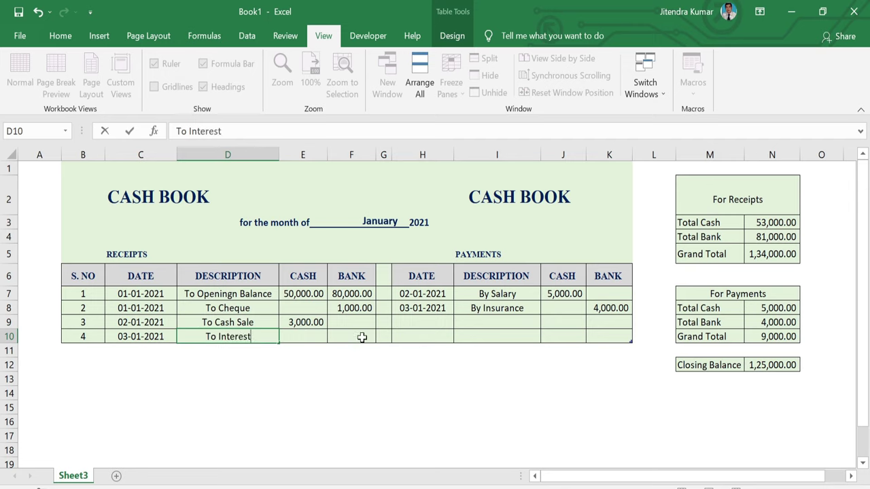
click(363, 337)
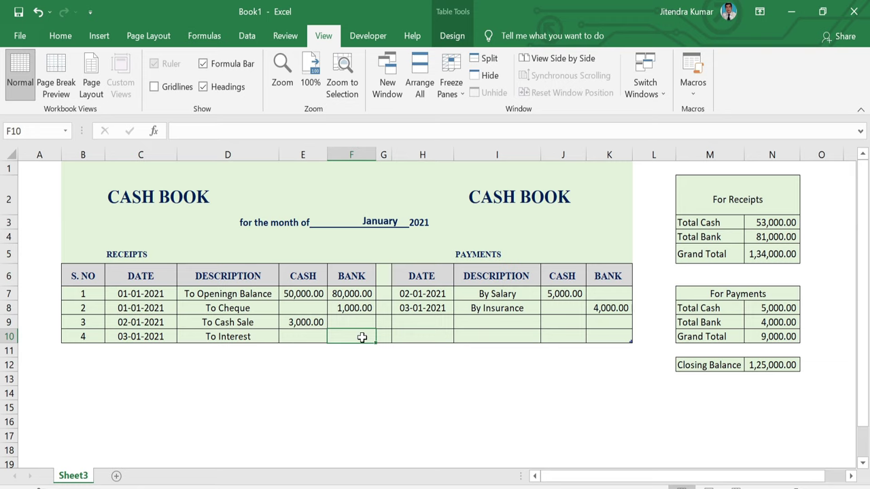
text(300)
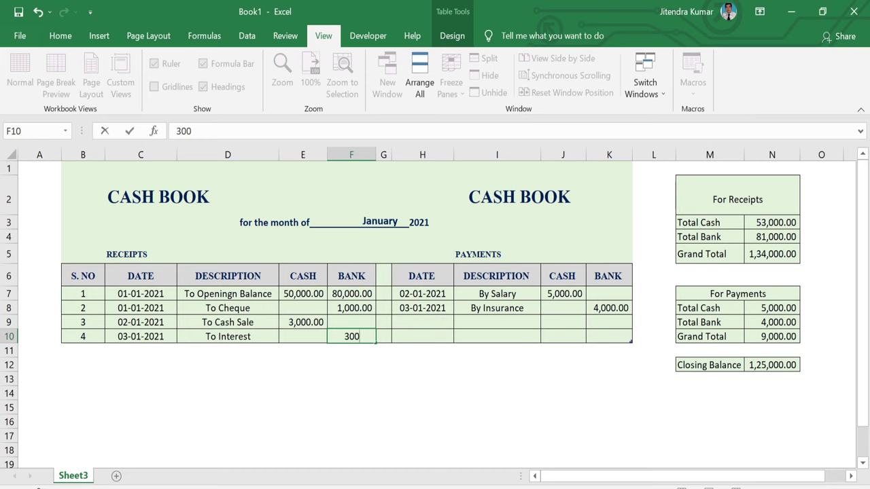
key(Return)
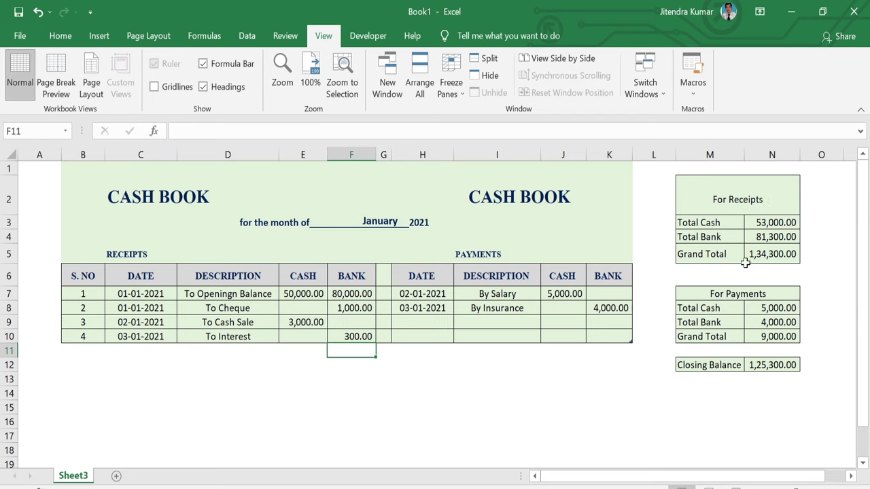
Step: Enter the 3-1-21 By Furniture payment with 3000 in the cash column
click(429, 324)
text(3-1-21)
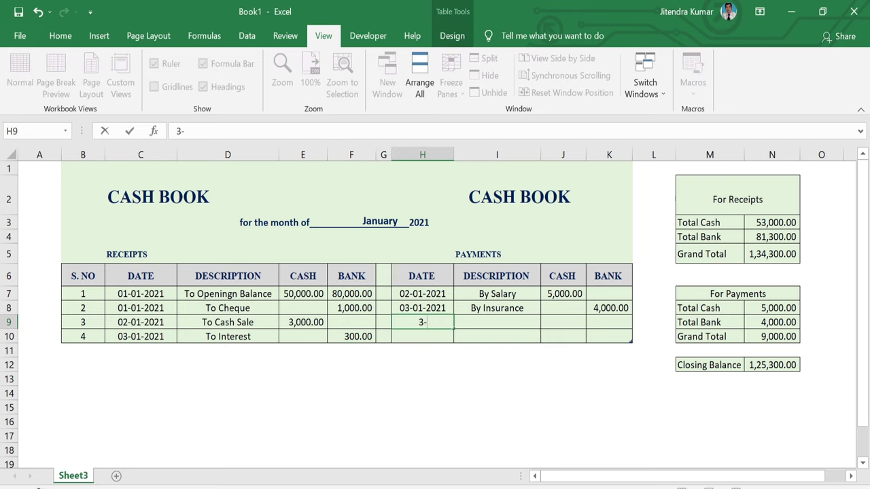
key(Tab)
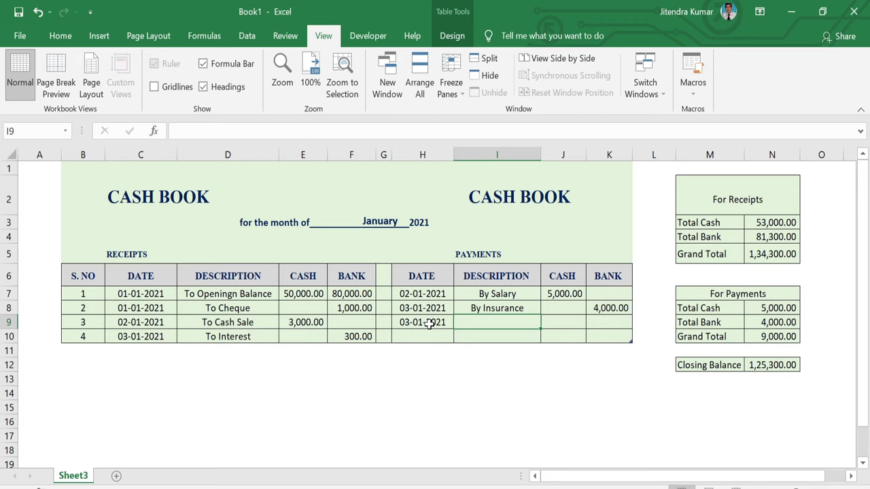
text(By)
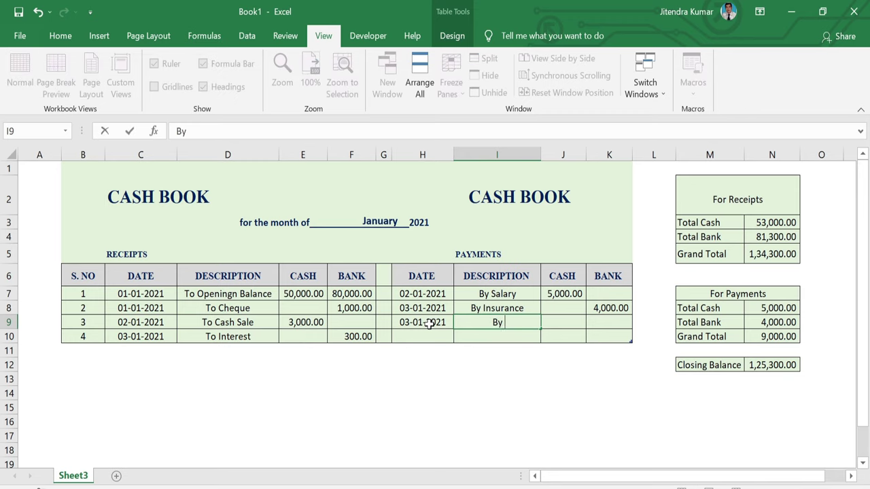
text( Furniture)
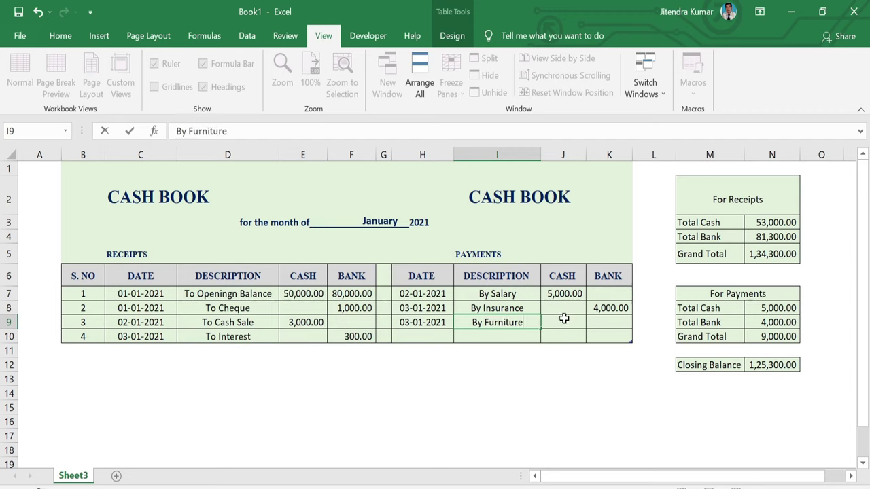
key(Tab)
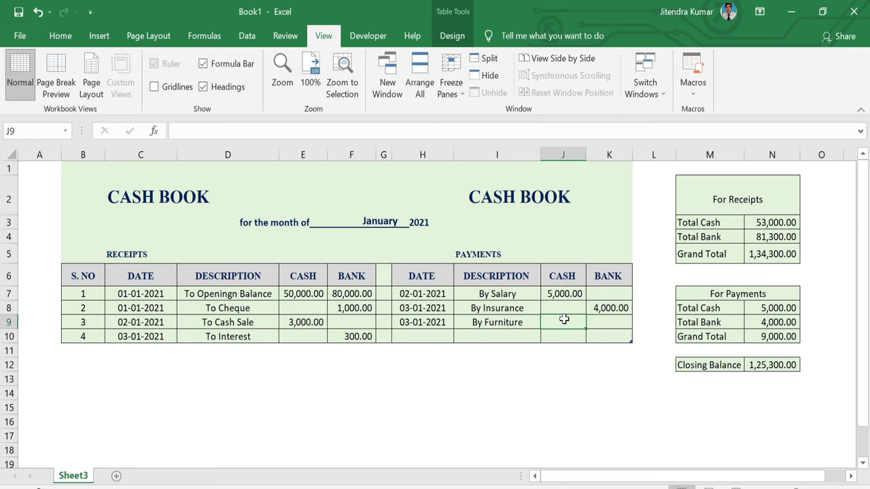
text(3000)
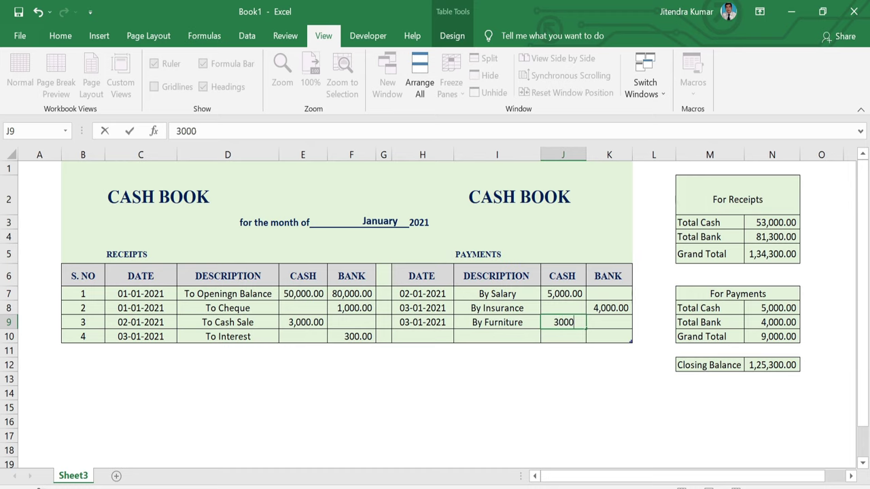
key(Return)
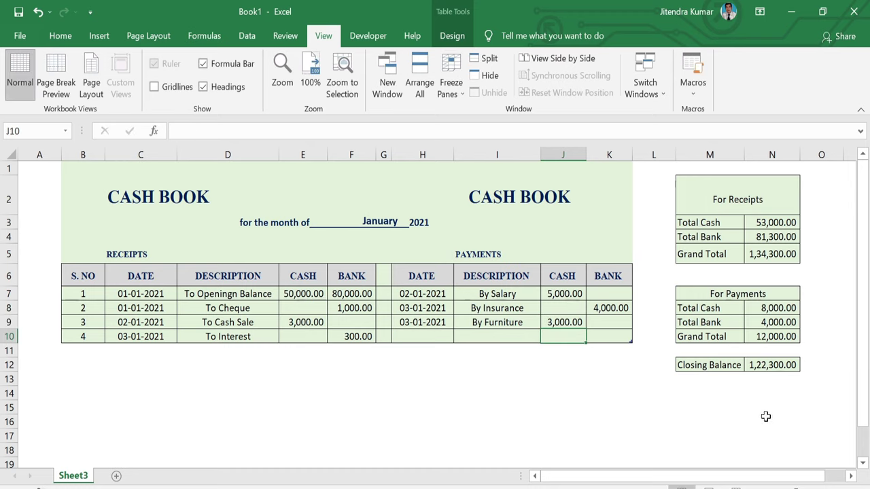